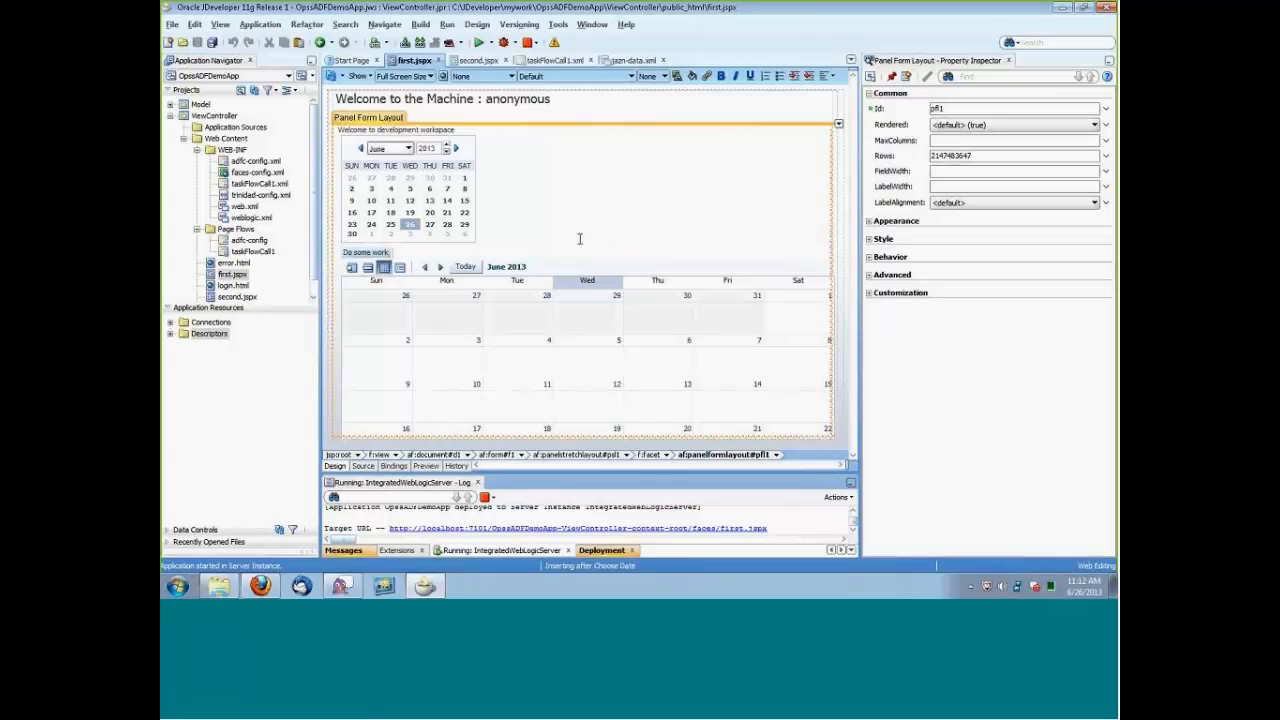
Float the property inspector beside the Choose Date component and examine the role in its Rendered expression.
{"action": "left_click", "coordinate": [430, 188]}
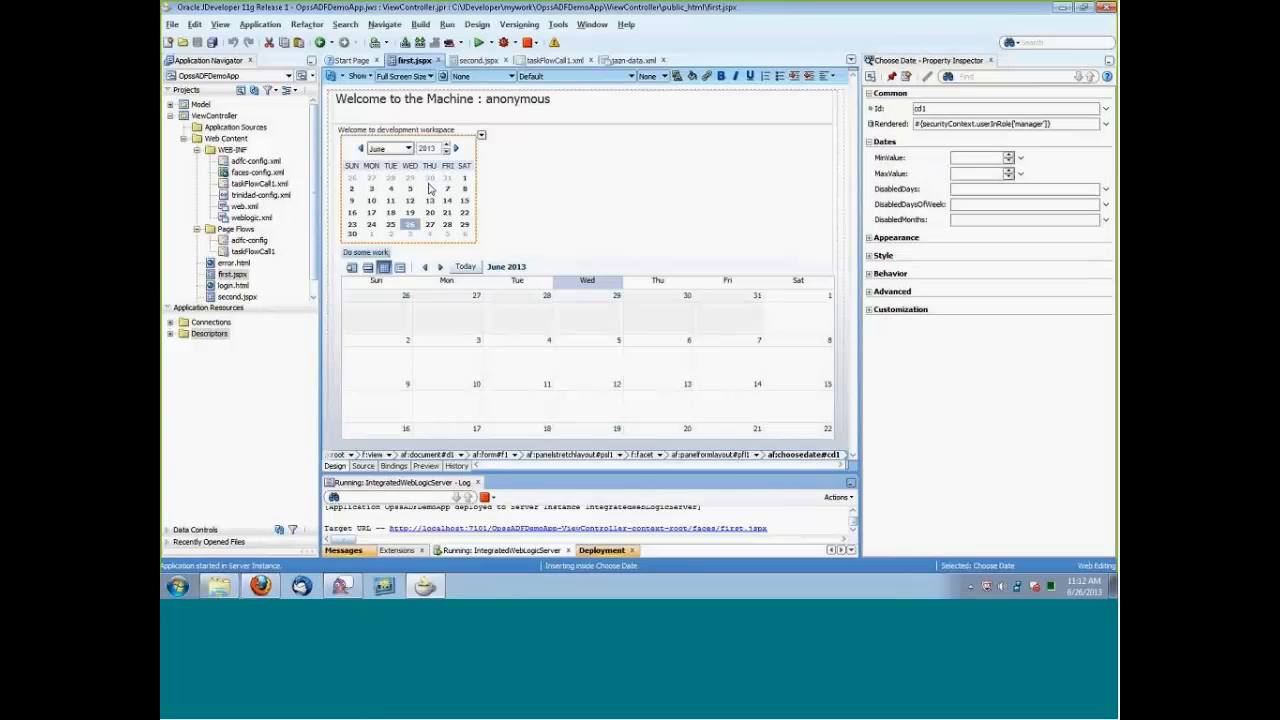
{"action": "left_click", "coordinate": [1028, 66]}
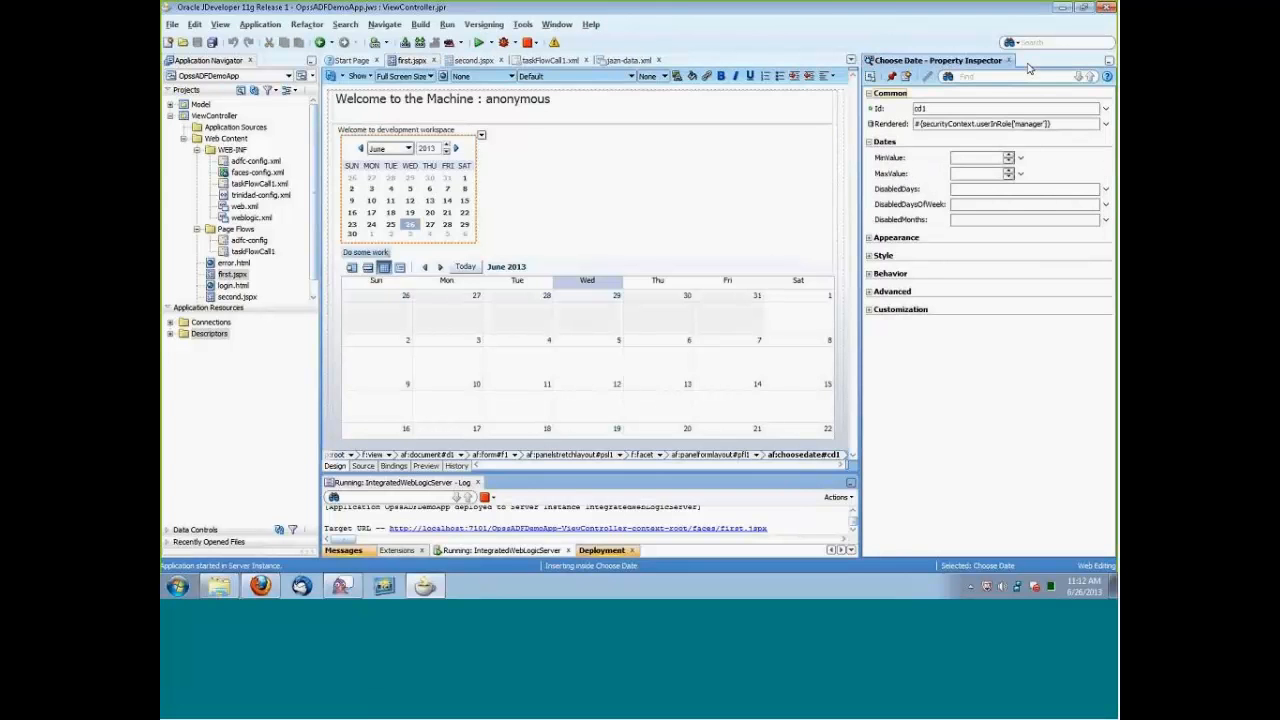
{"action": "left_click_drag", "start_coordinate": [1028, 66], "coordinate": [705, 160]}
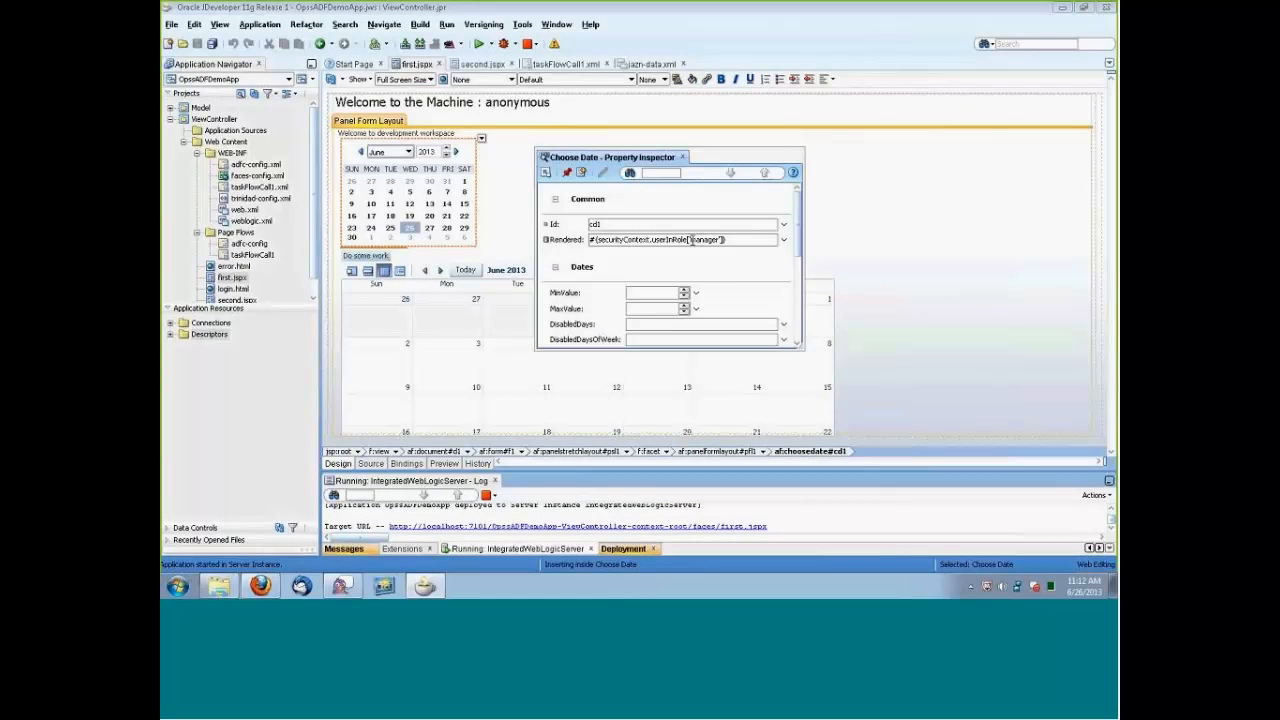
{"action": "left_click_drag", "start_coordinate": [689, 239], "coordinate": [718, 240]}
{"action": "left_click_drag", "start_coordinate": [689, 240], "coordinate": [720, 240]}
Examine the Rendered role expressions of the Calendar and the Do some work button, and move the property inspector off the page layout.
{"action": "left_click", "coordinate": [478, 363]}
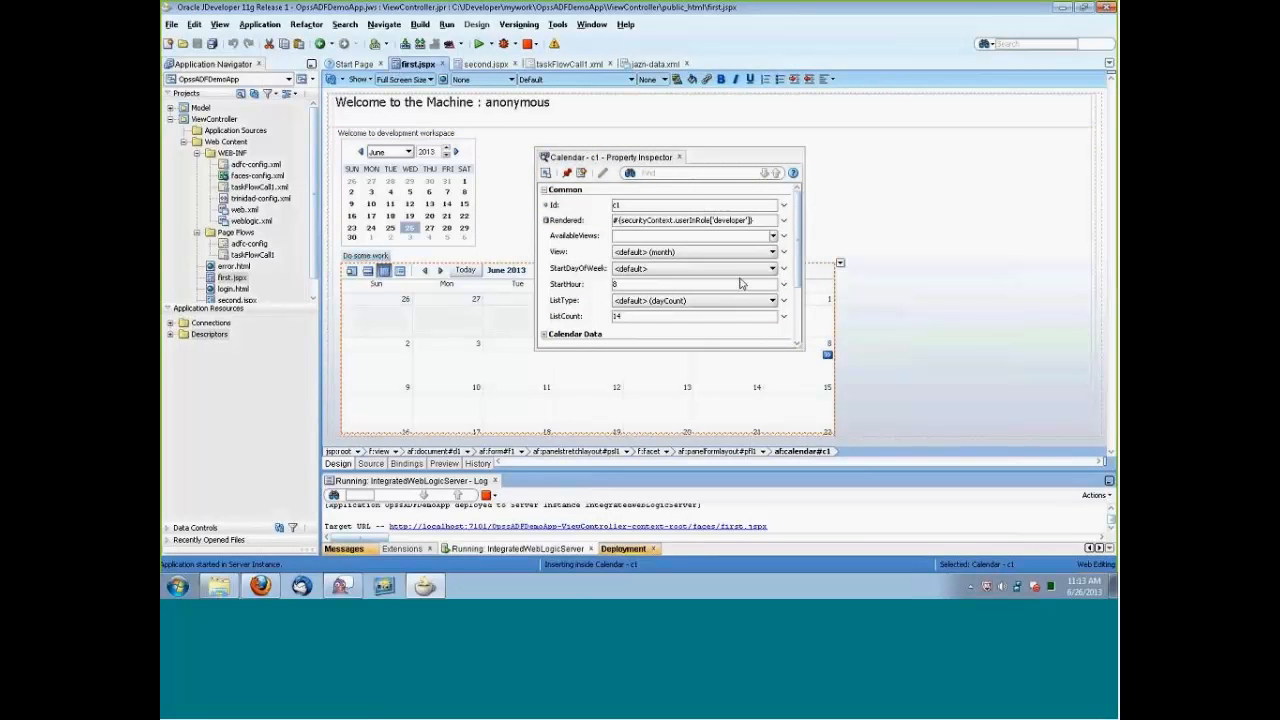
{"action": "double_click", "coordinate": [715, 220]}
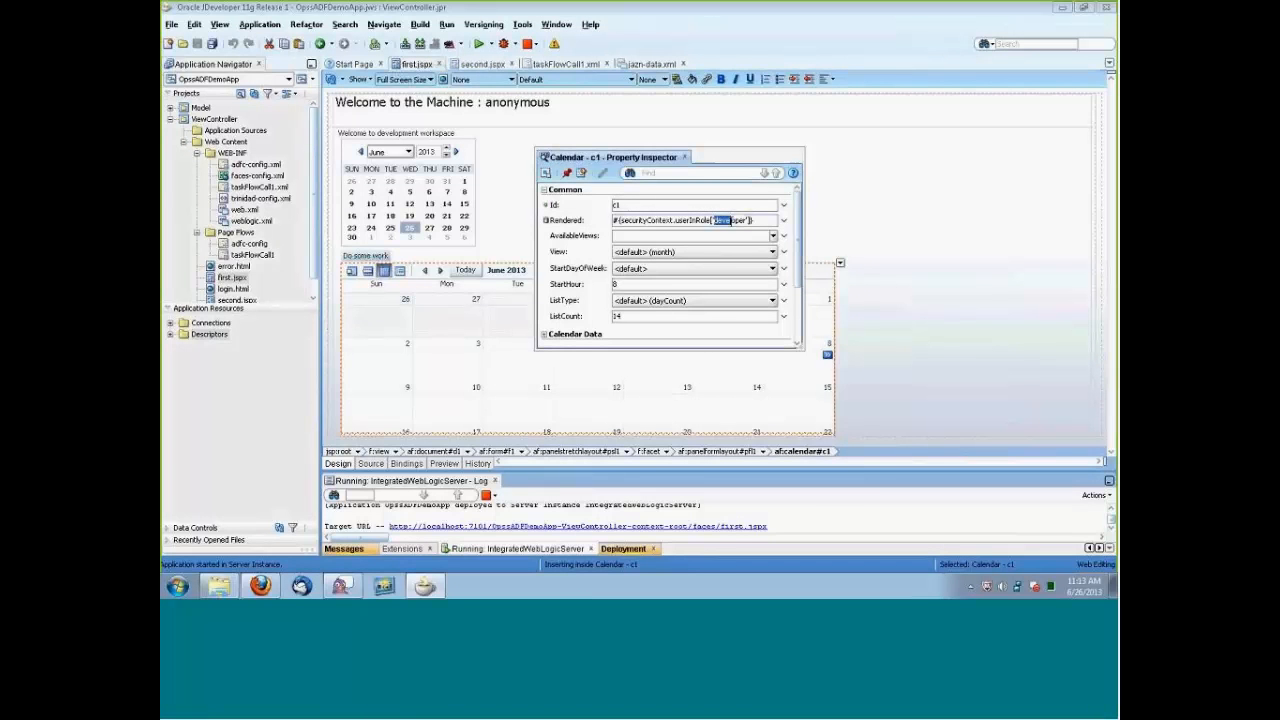
{"action": "left_click", "coordinate": [378, 256]}
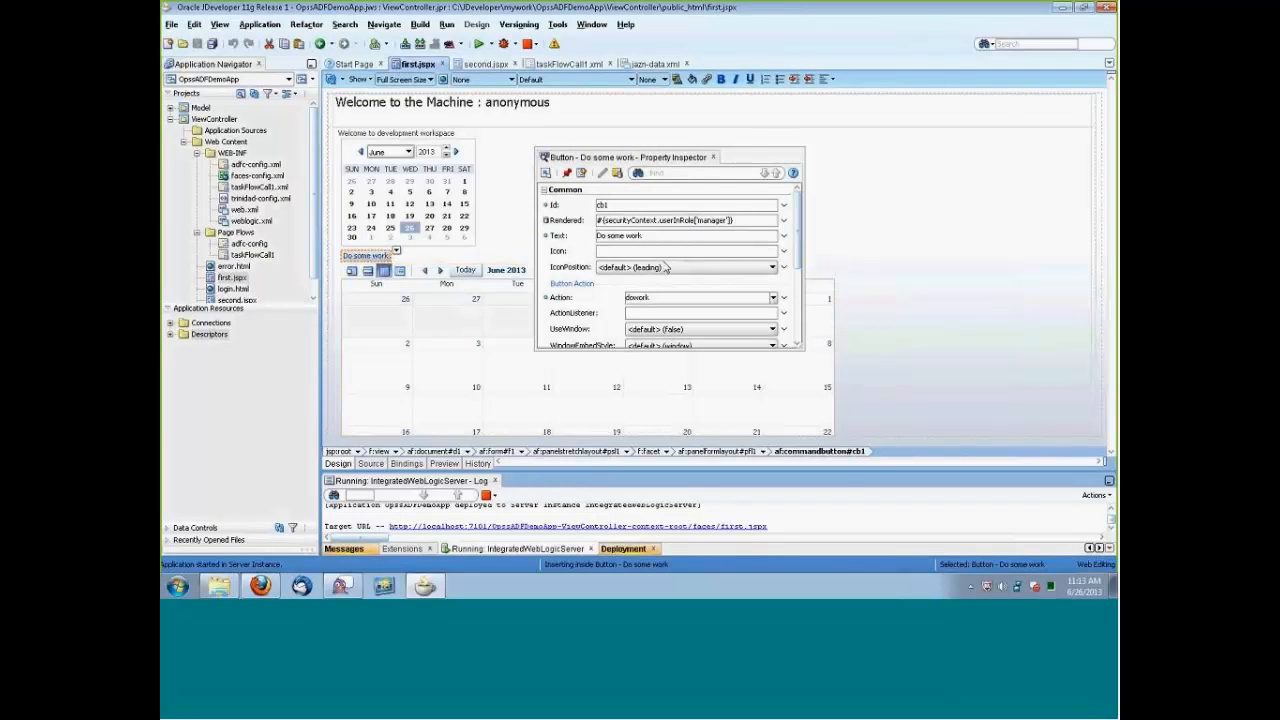
{"action": "left_click", "coordinate": [744, 161]}
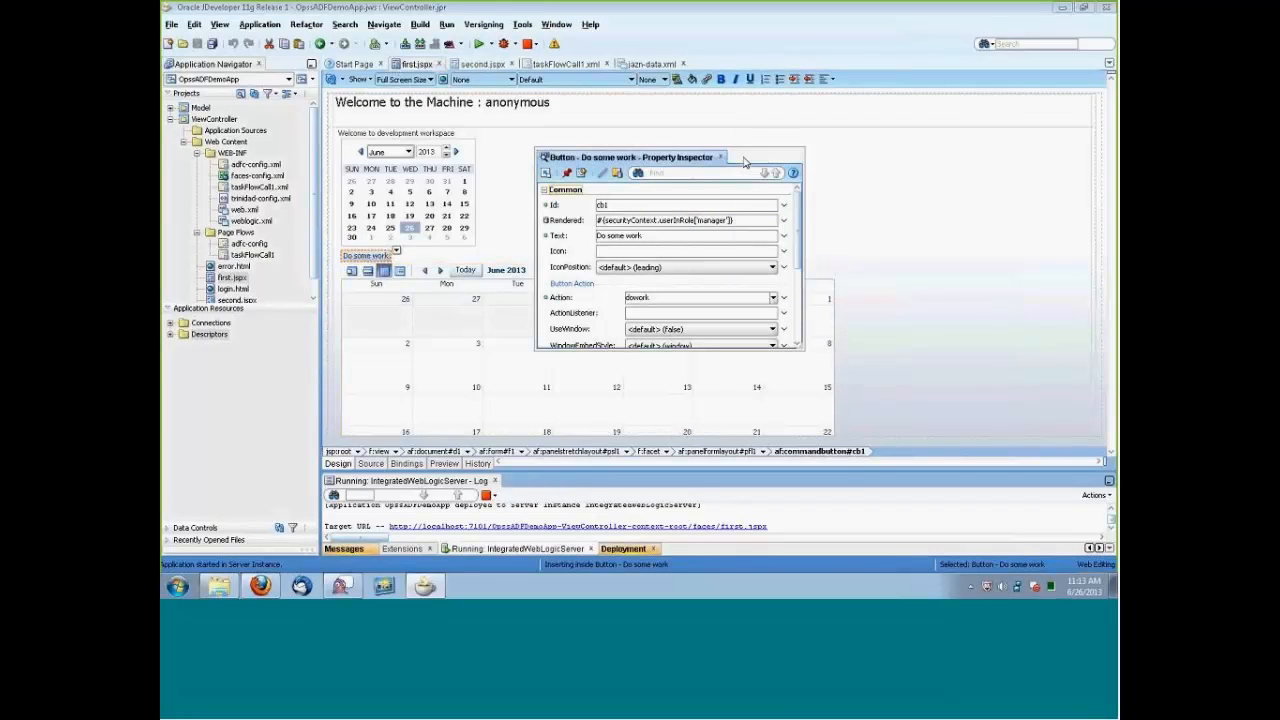
{"action": "left_click_drag", "start_coordinate": [744, 161], "coordinate": [1013, 131]}
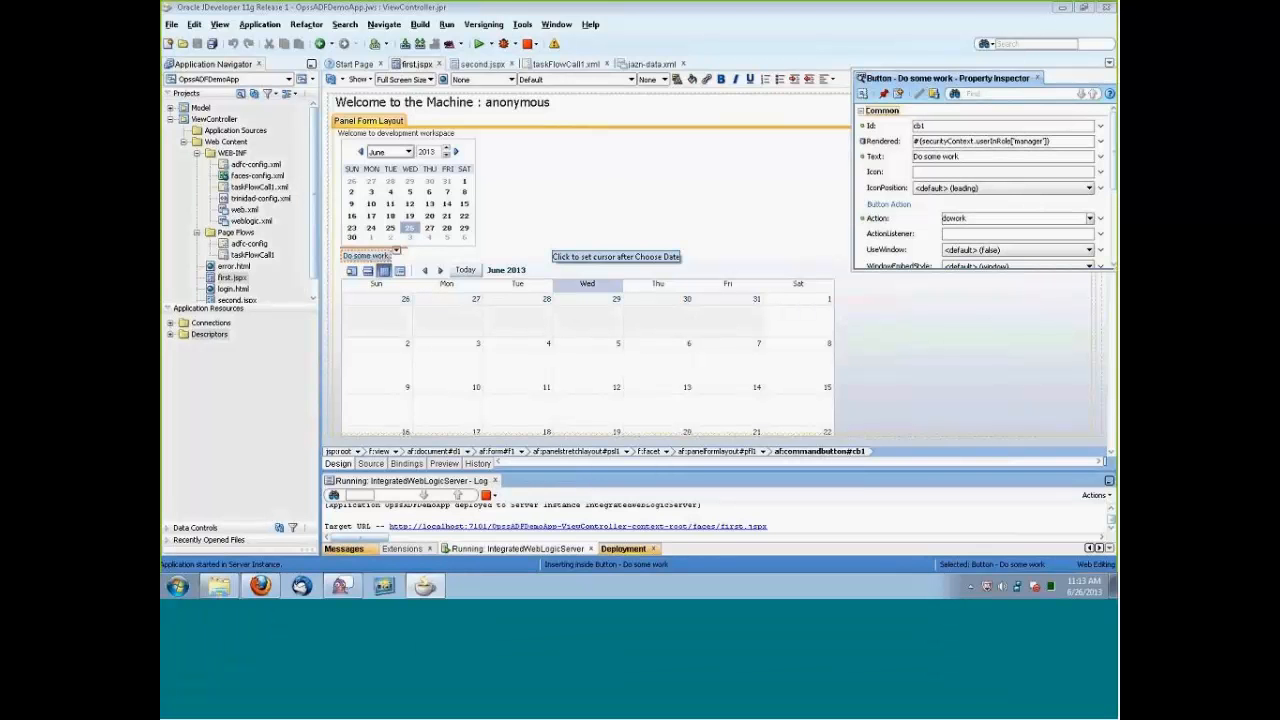
Open jazn-data.xml and examine the roles assigned to the developer test user.
{"action": "left_click", "coordinate": [648, 64]}
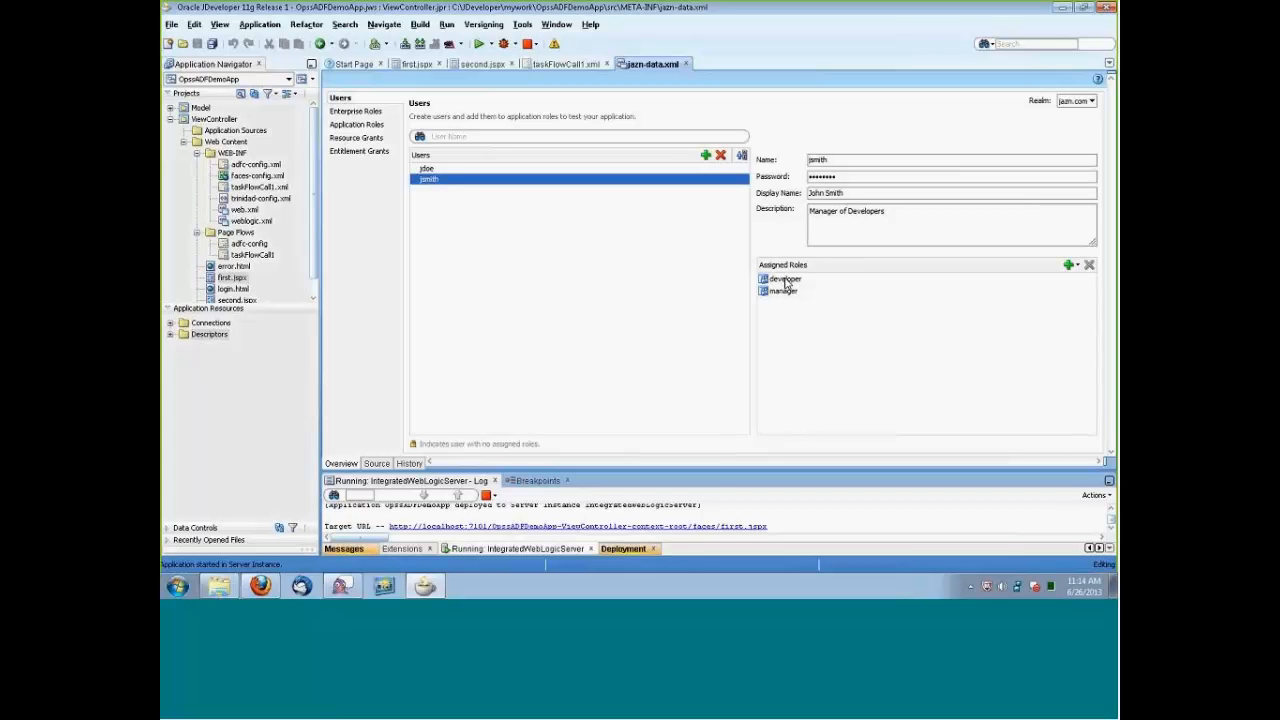
{"action": "left_click", "coordinate": [425, 172]}
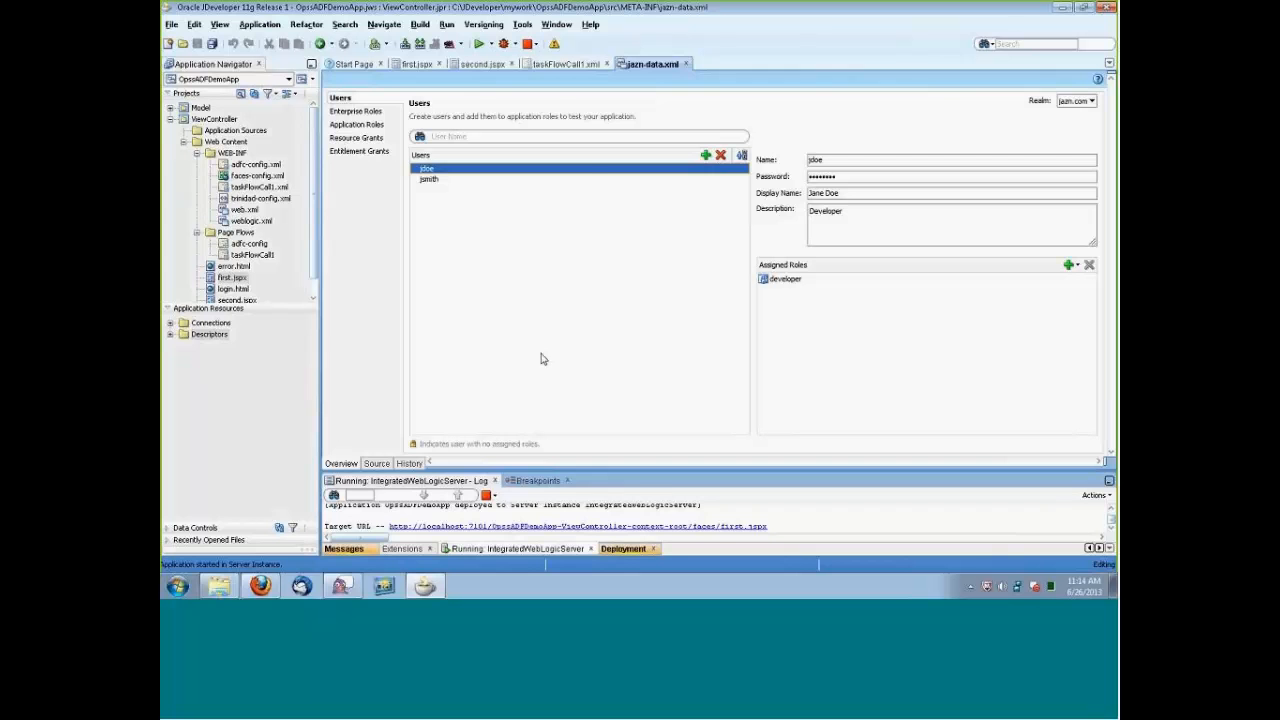
Switch to Firefox, load the local OpssADFDemoApp-ViewController-context-root address and follow Start Here to the login page.
{"action": "left_click", "coordinate": [260, 586]}
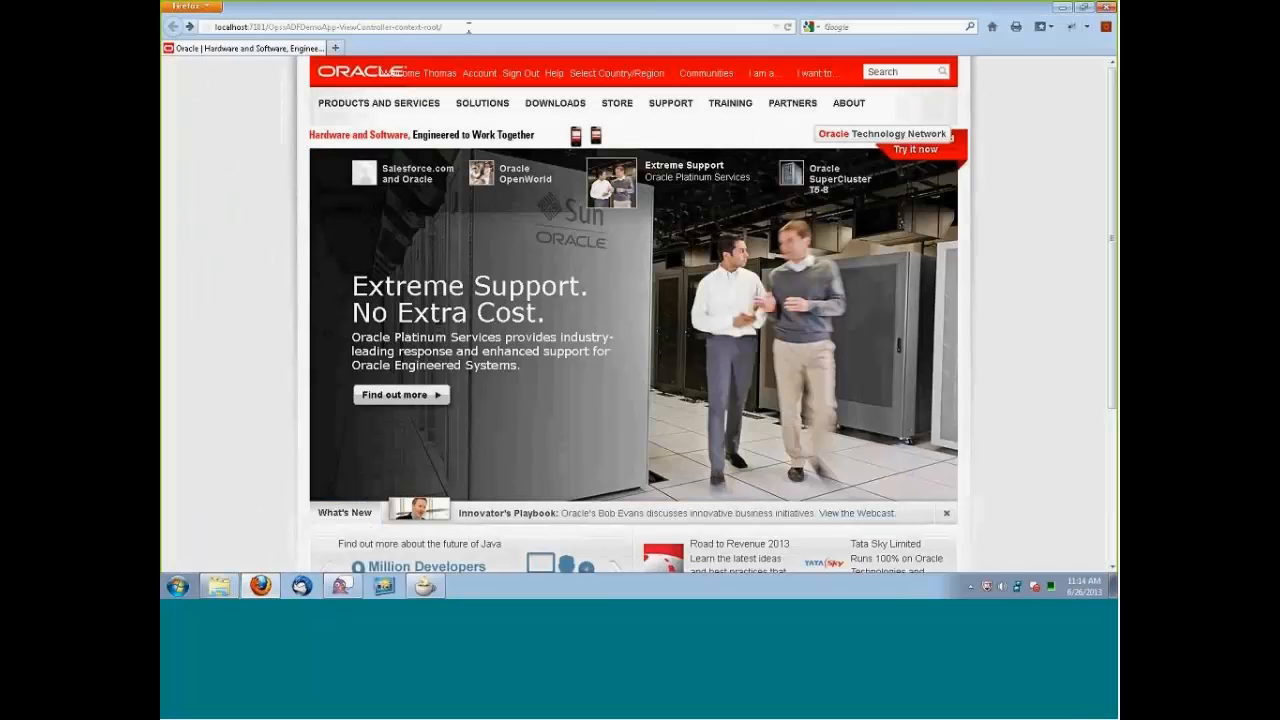
{"action": "left_click", "coordinate": [471, 26]}
{"action": "left_click", "coordinate": [471, 26]}
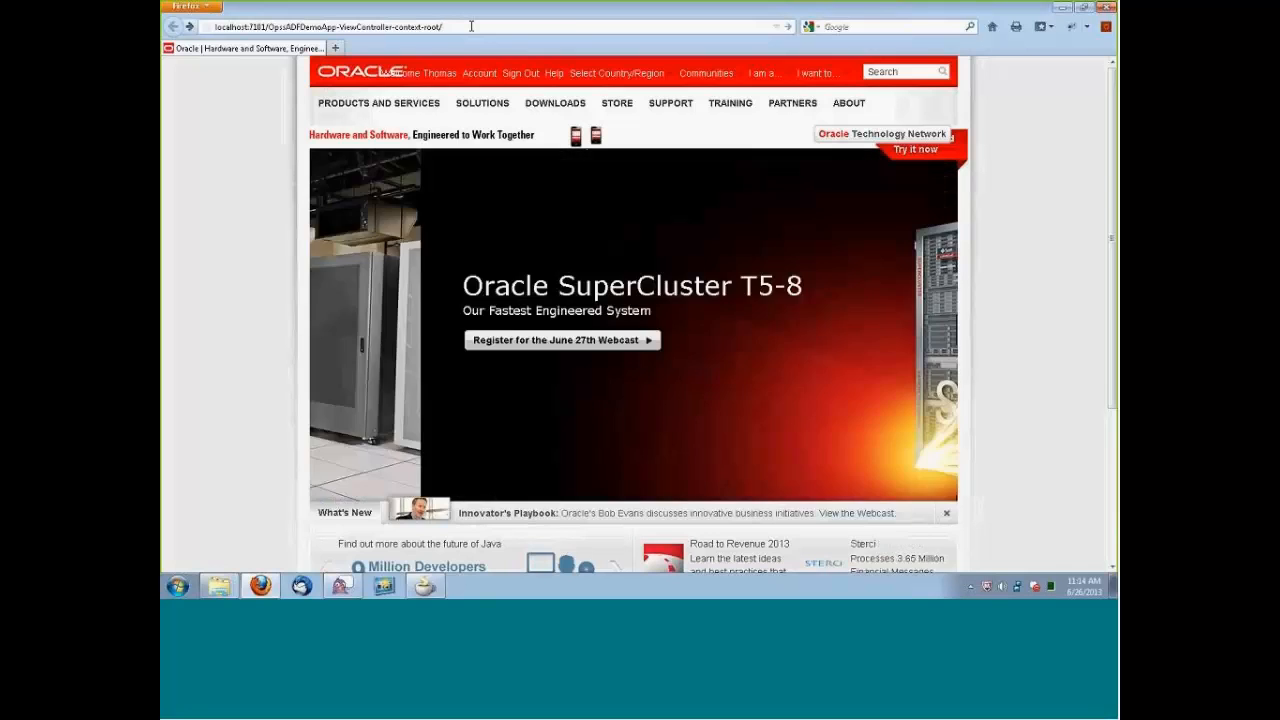
{"action": "key", "text": "Return"}
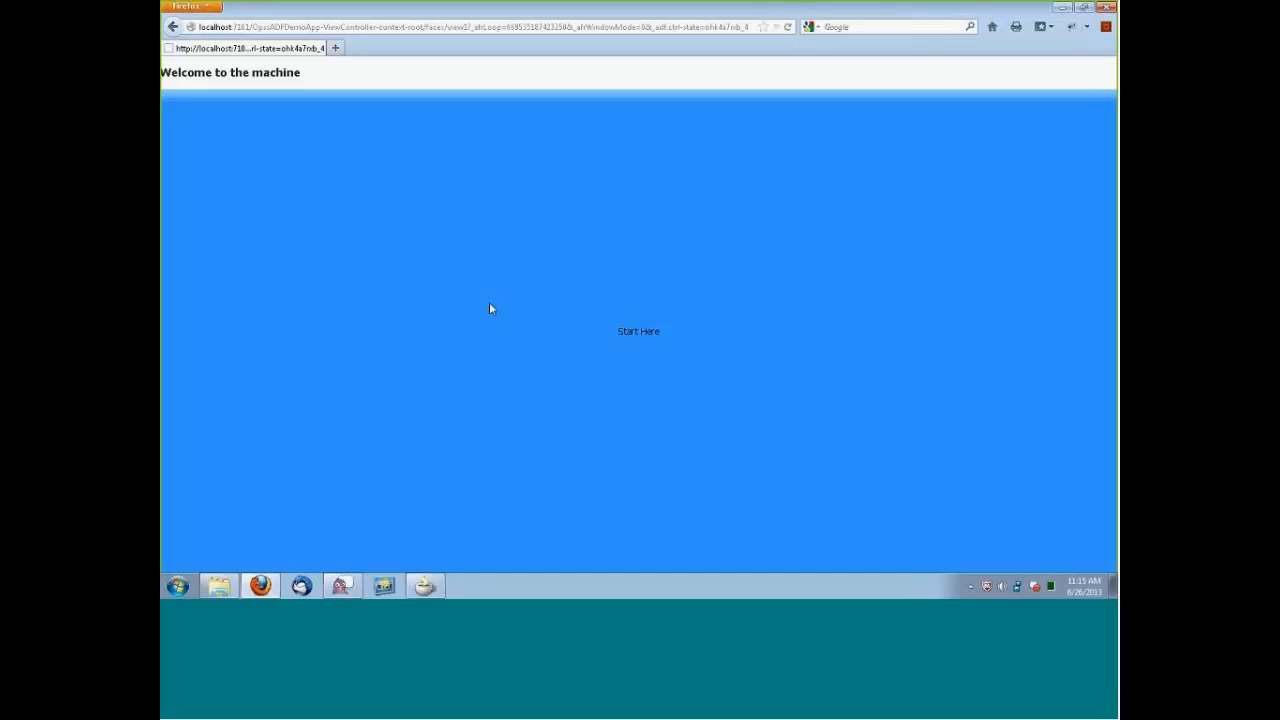
{"action": "left_click", "coordinate": [641, 335]}
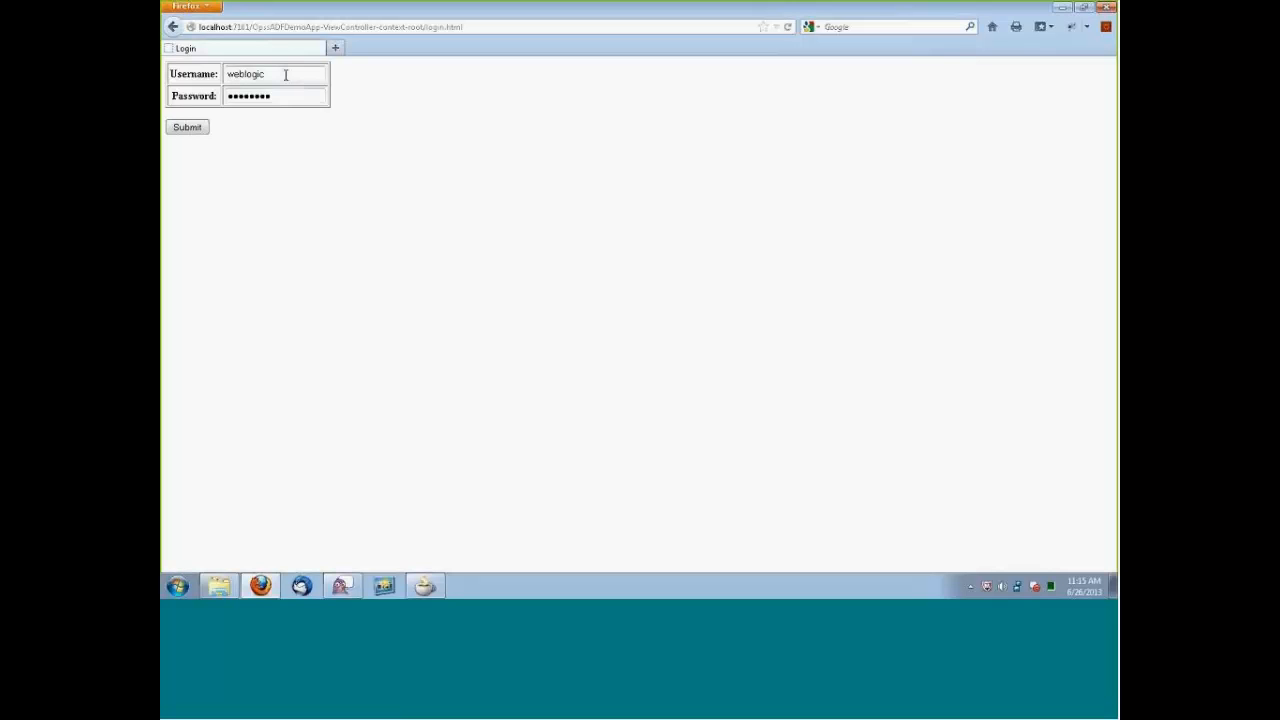
Sign in to the demo application as the manager test user, replacing the prefilled username and password.
{"action": "left_click_drag", "start_coordinate": [285, 74], "coordinate": [213, 77]}
{"action": "key", "text": "BackSpace"}
{"action": "type", "text": "jsmith"}
{"action": "left_click_drag", "start_coordinate": [284, 91], "coordinate": [212, 94]}
{"action": "type", "text": "•••••"}
{"action": "key", "text": "BackSpace"}
{"action": "key", "text": "BackSpace"}
{"action": "key", "text": "BackSpace"}
{"action": "key", "text": "BackSpace"}
{"action": "key", "text": "BackSpace"}
{"action": "type", "text": "•••••••••"}
{"action": "left_click", "coordinate": [179, 127]}
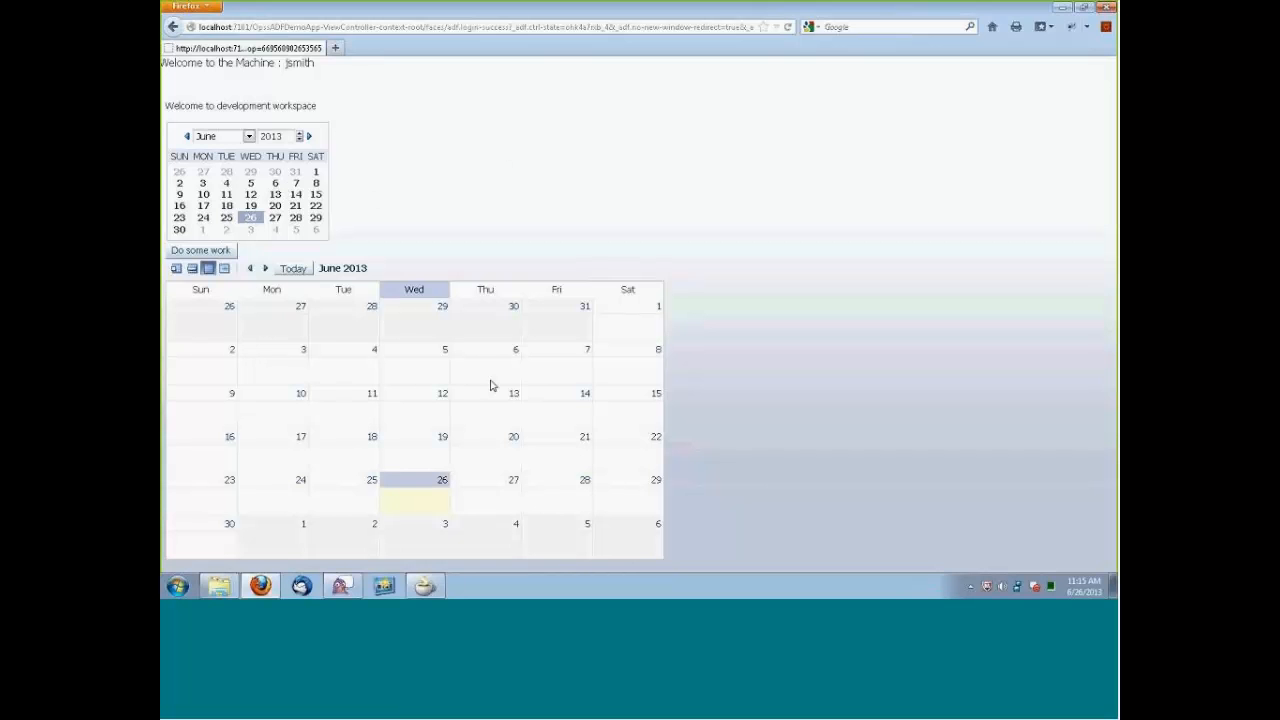
Open the Do some work page as the manager and close the browser window.
{"action": "left_click", "coordinate": [224, 252]}
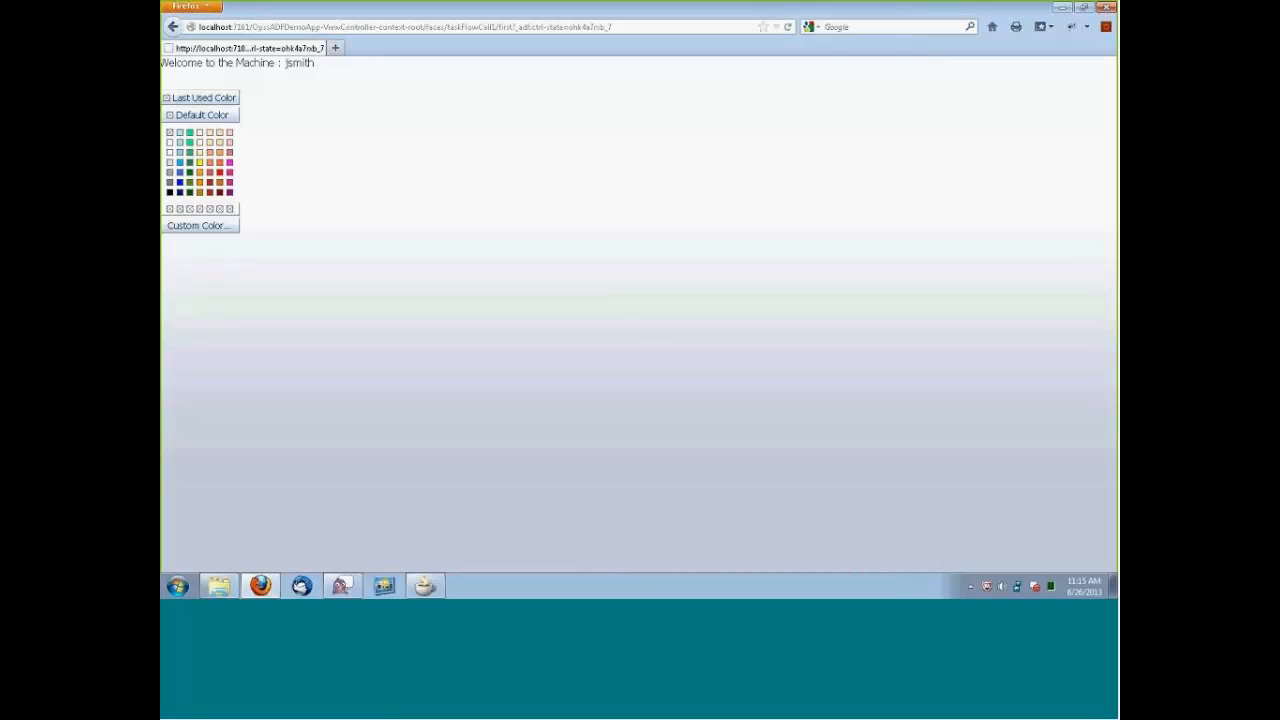
{"action": "left_click", "coordinate": [1106, 8]}
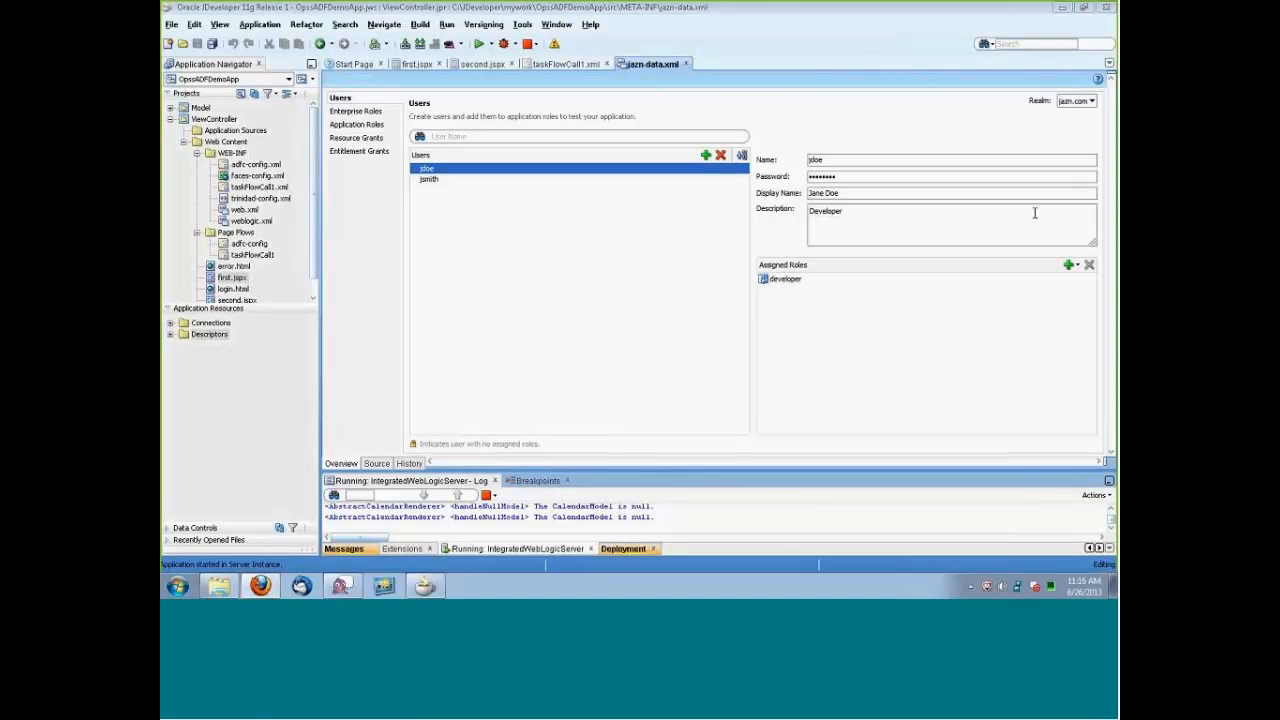
Reopen Firefox in a maximized window, load the local demo application address and follow Start Here to the login page.
{"action": "left_click", "coordinate": [690, 6]}
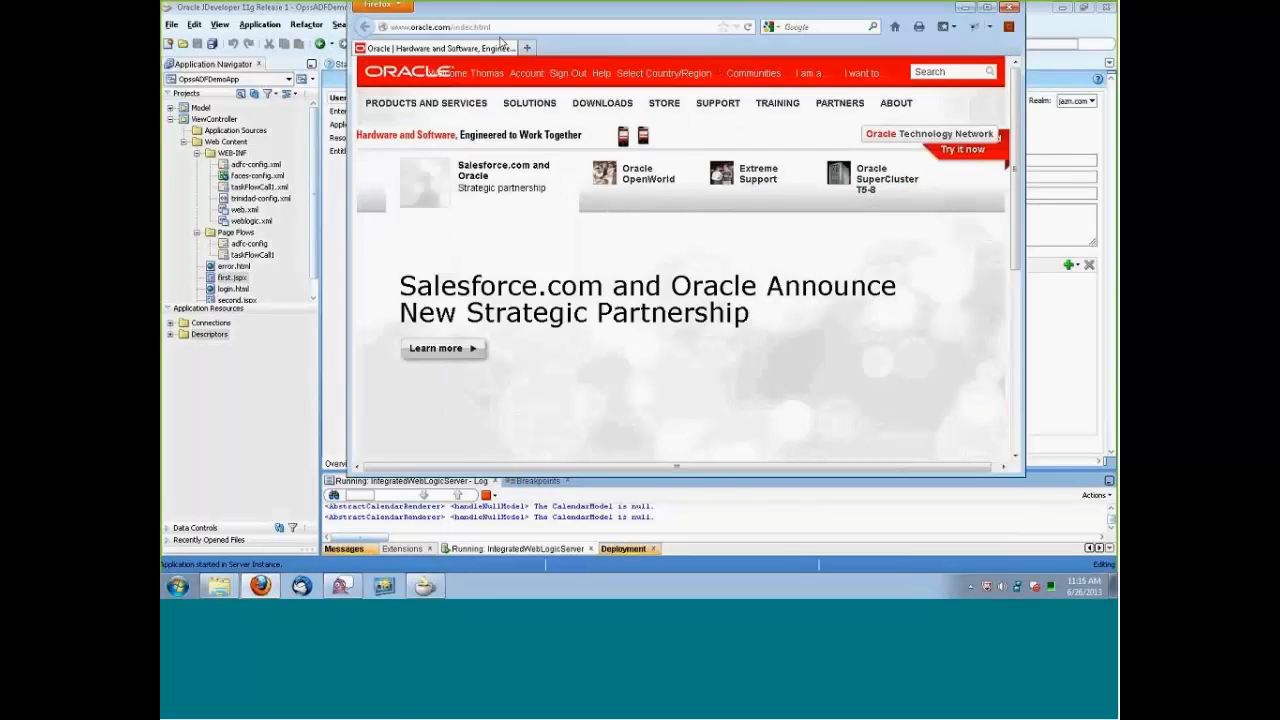
{"action": "double_click", "coordinate": [380, 3]}
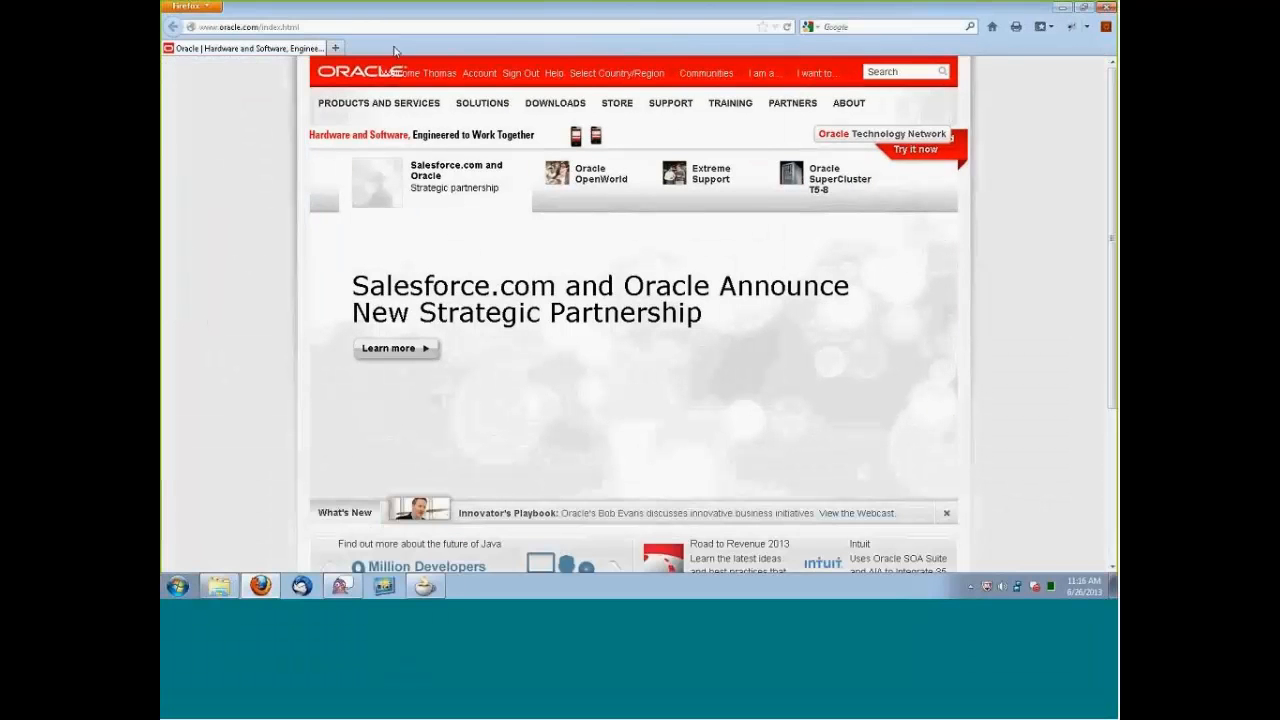
{"action": "left_click", "coordinate": [390, 28]}
{"action": "type", "text": "http://localhost:7101/OpssADFDemoApp-ViewController-context-root"}
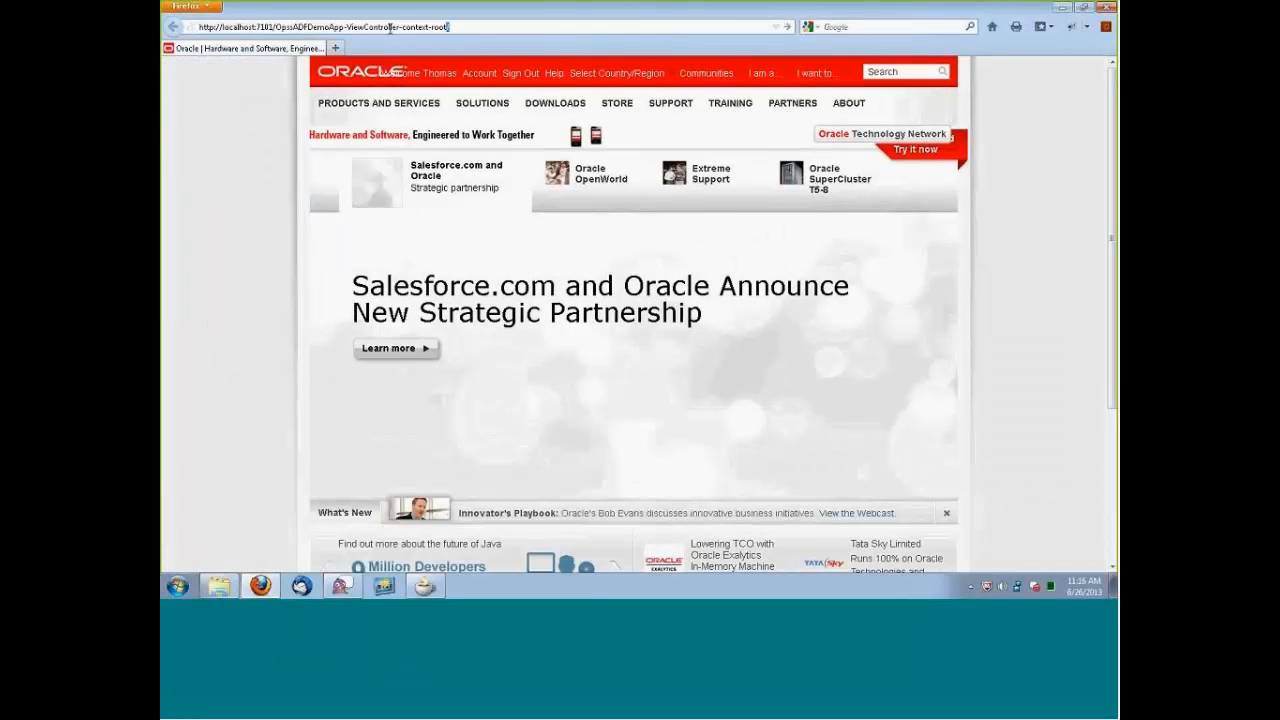
{"action": "key", "text": "Return"}
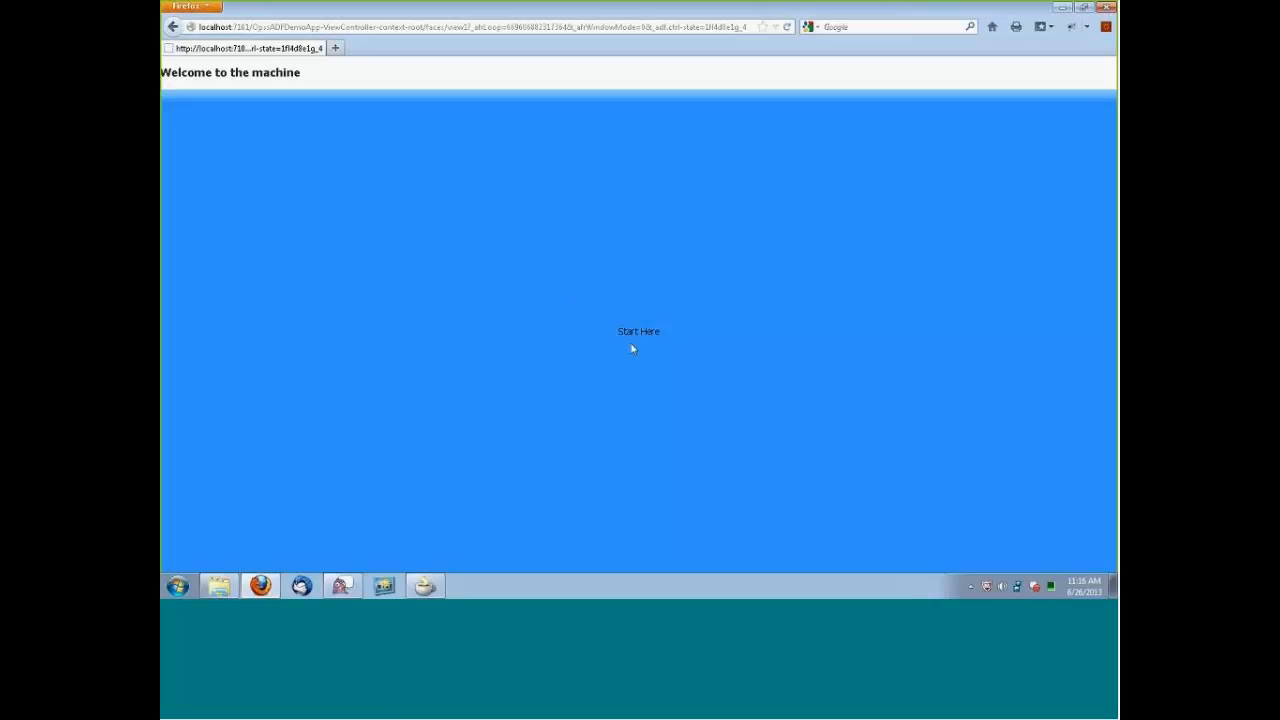
{"action": "left_click", "coordinate": [641, 332]}
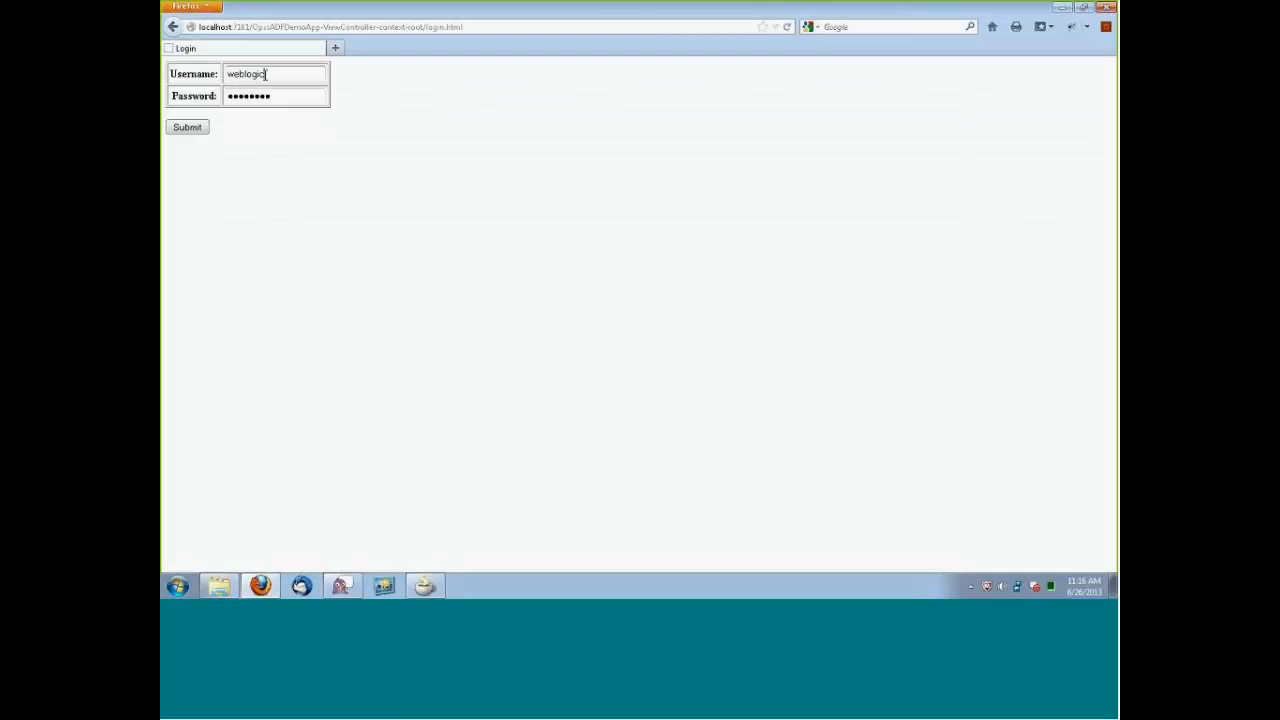
Sign in to the demo application as the developer test user, replacing the prefilled username and password.
{"action": "left_click_drag", "start_coordinate": [266, 74], "coordinate": [204, 78]}
{"action": "type", "text": "jdoe"}
{"action": "left_click_drag", "start_coordinate": [295, 95], "coordinate": [199, 90]}
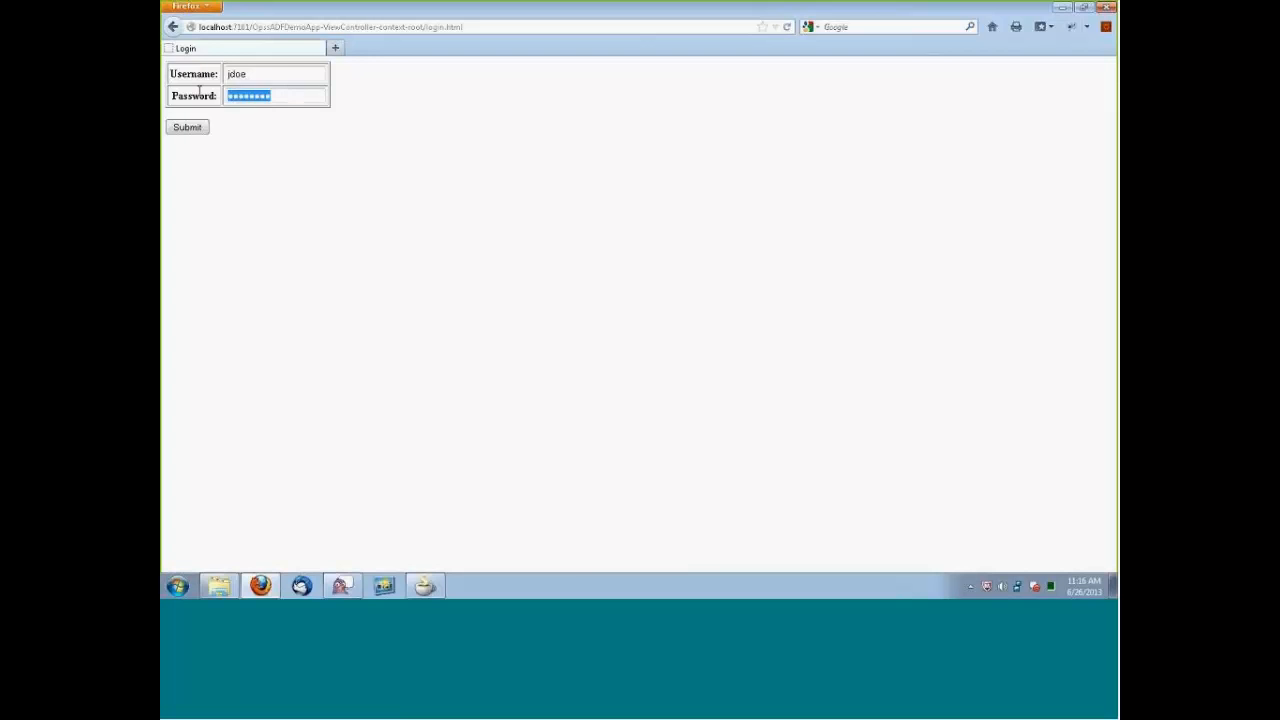
{"action": "type", "text": "•••••••••"}
{"action": "left_click", "coordinate": [189, 128]}
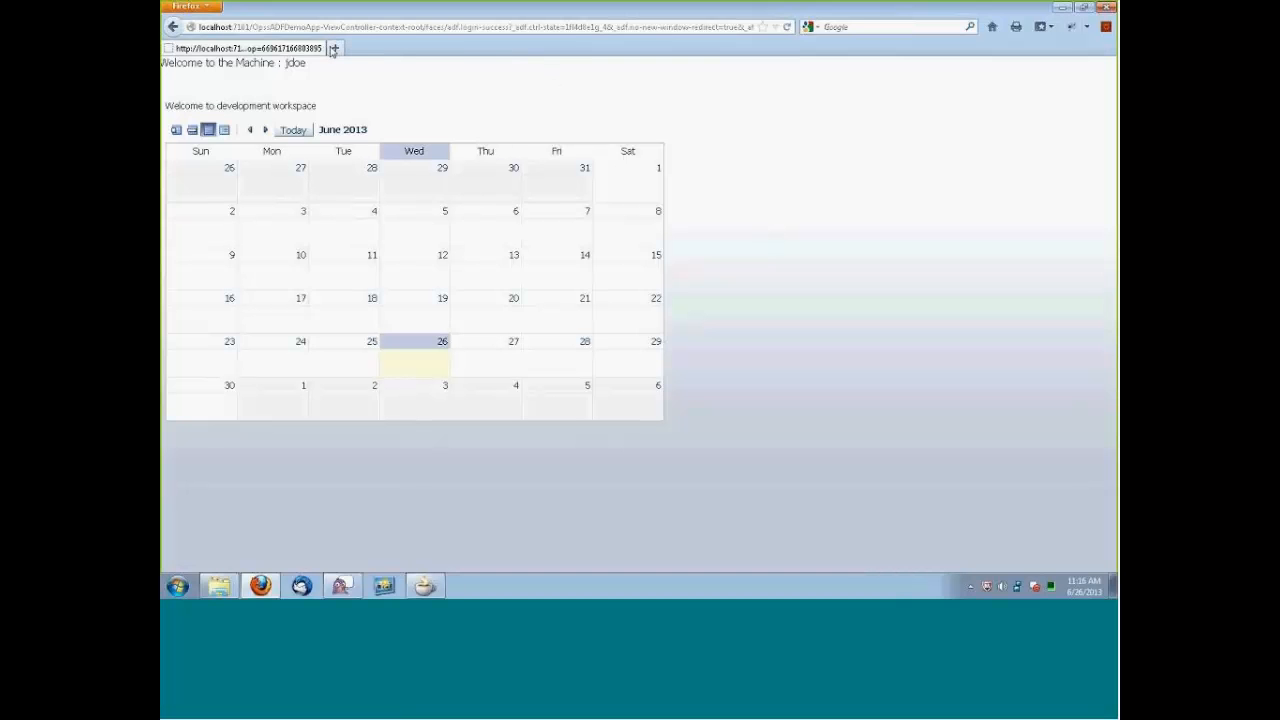
Open cloud.oracle.com in a new browser tab and go to its sign-in page.
{"action": "left_click", "coordinate": [334, 48]}
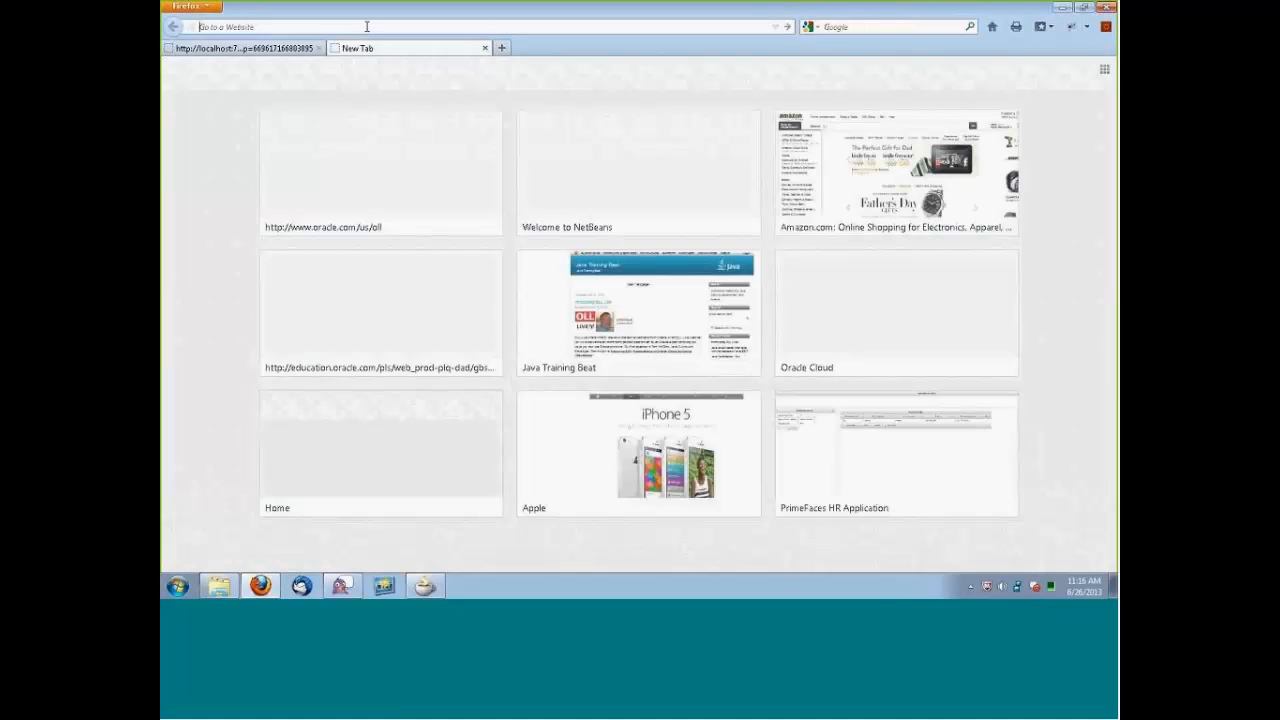
{"action": "type", "text": "cloud.oracle.com/"}
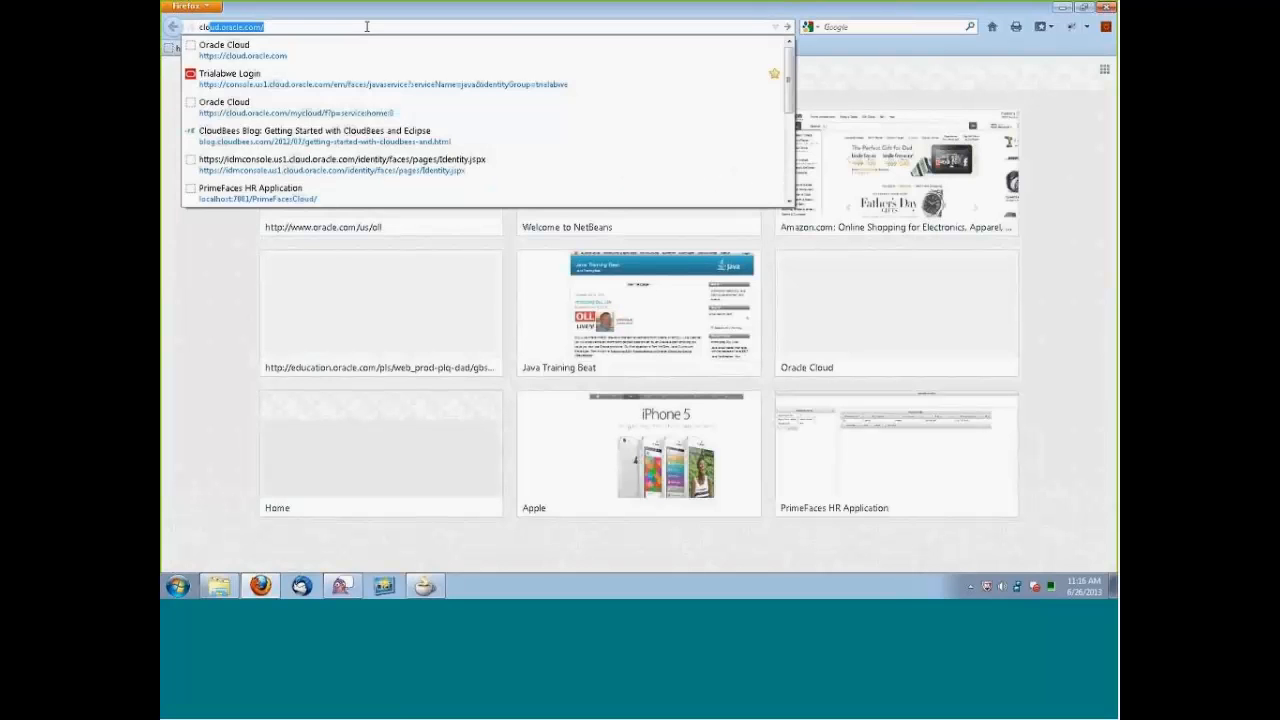
{"action": "left_click", "coordinate": [251, 51]}
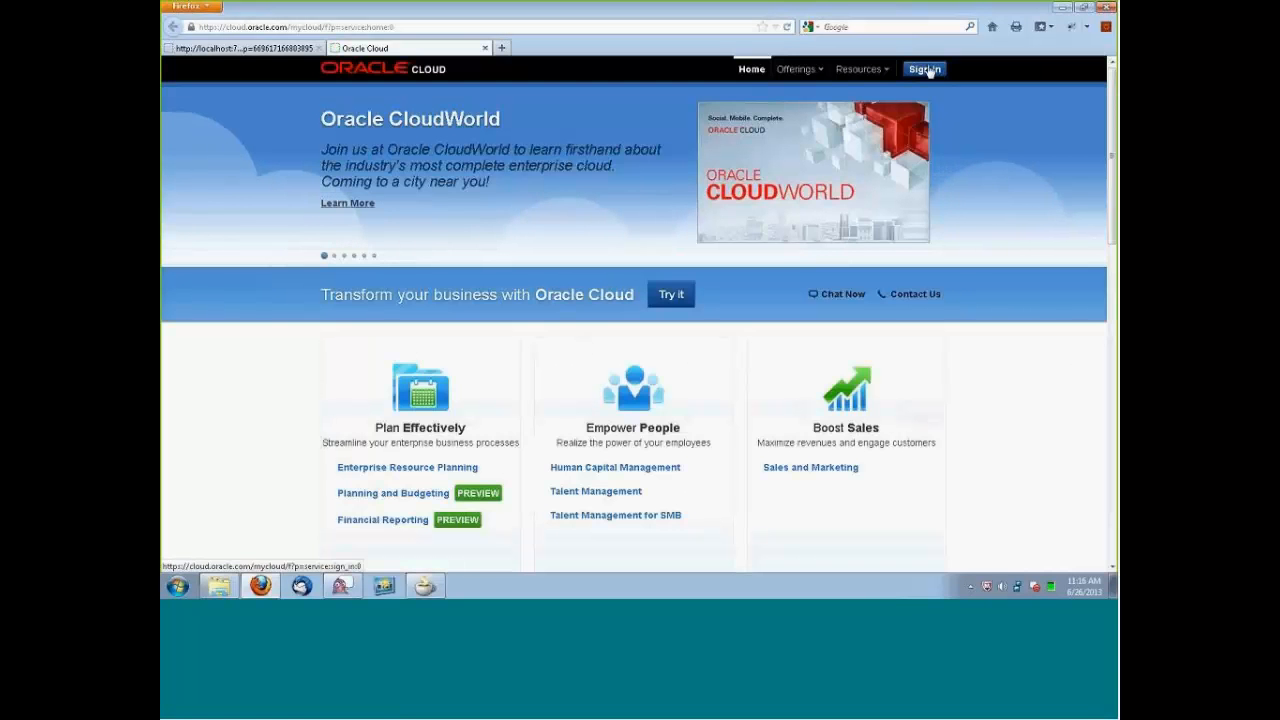
{"action": "left_click", "coordinate": [925, 69]}
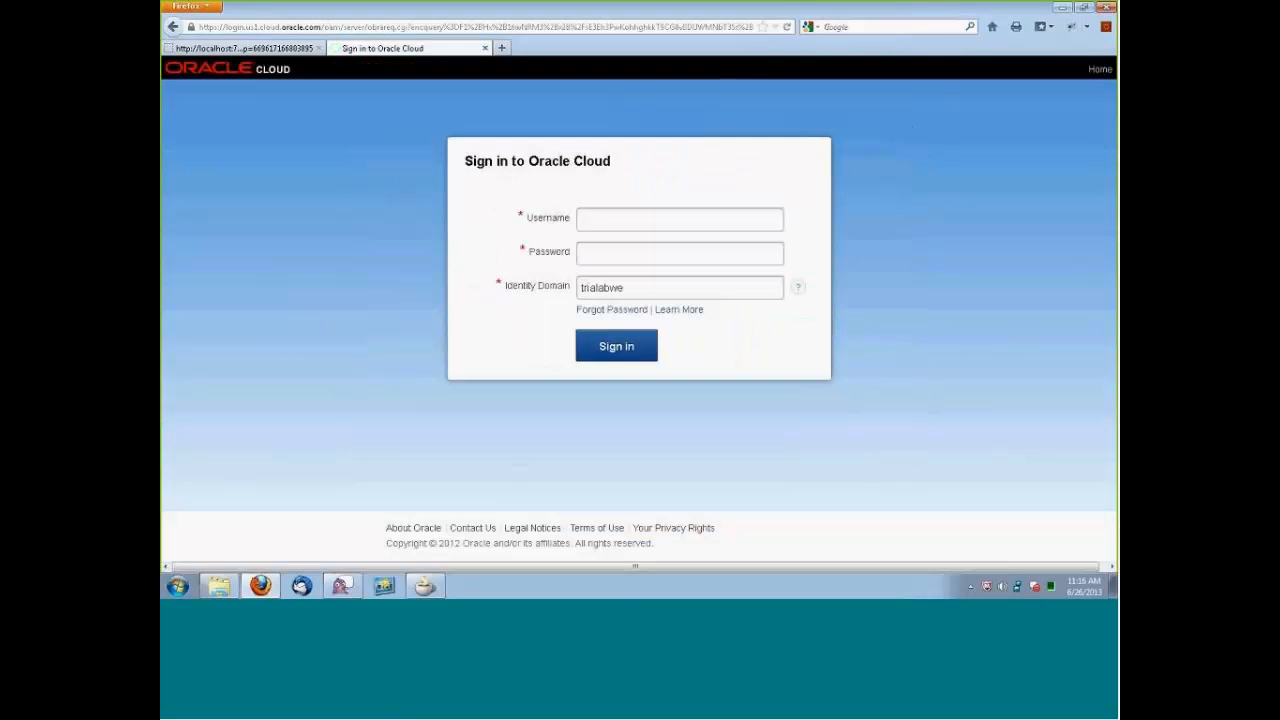
Sign in to Oracle Cloud in the trialabwe identity domain with the account's e-mail username and password.
{"action": "left_click", "coordinate": [618, 217]}
{"action": "type", "text": "tom"}
{"action": "left_click", "coordinate": [667, 240]}
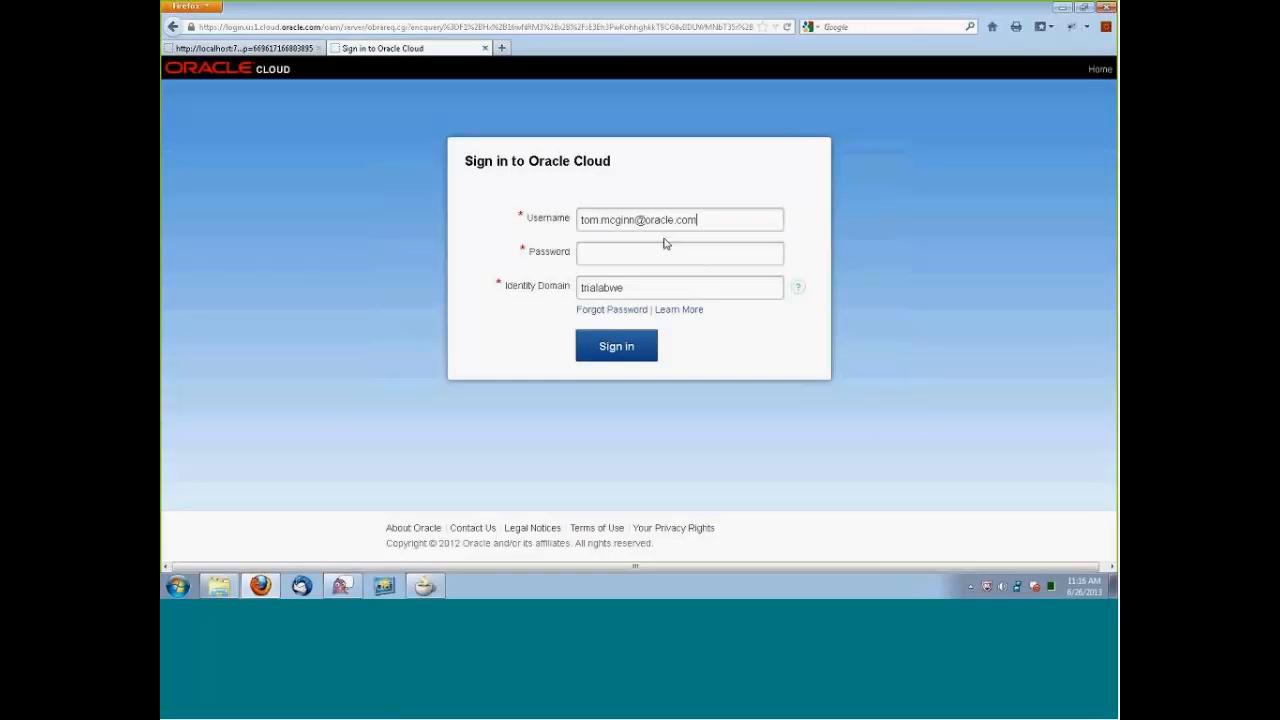
{"action": "left_click", "coordinate": [648, 251]}
{"action": "type", "text": "welcome1"}
{"action": "left_click", "coordinate": [622, 353]}
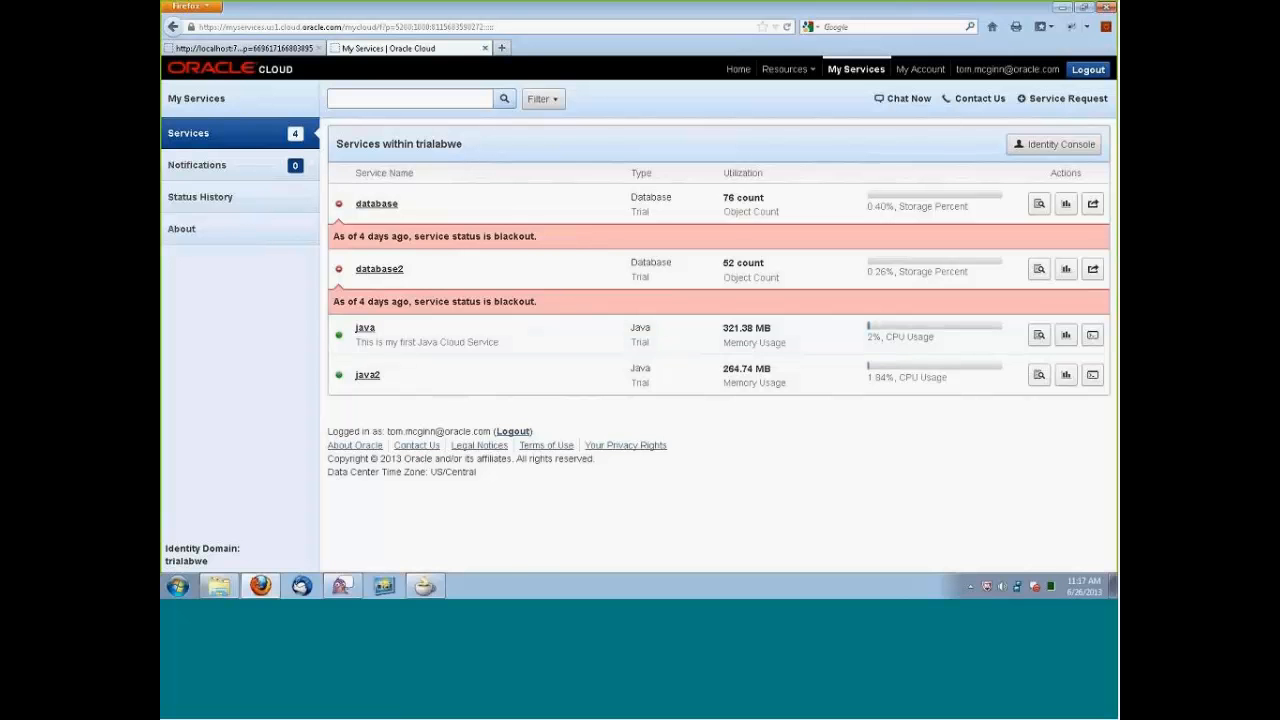
Open the Identity Console for the trialabwe domain and list all of its users.
{"action": "left_click", "coordinate": [1044, 145]}
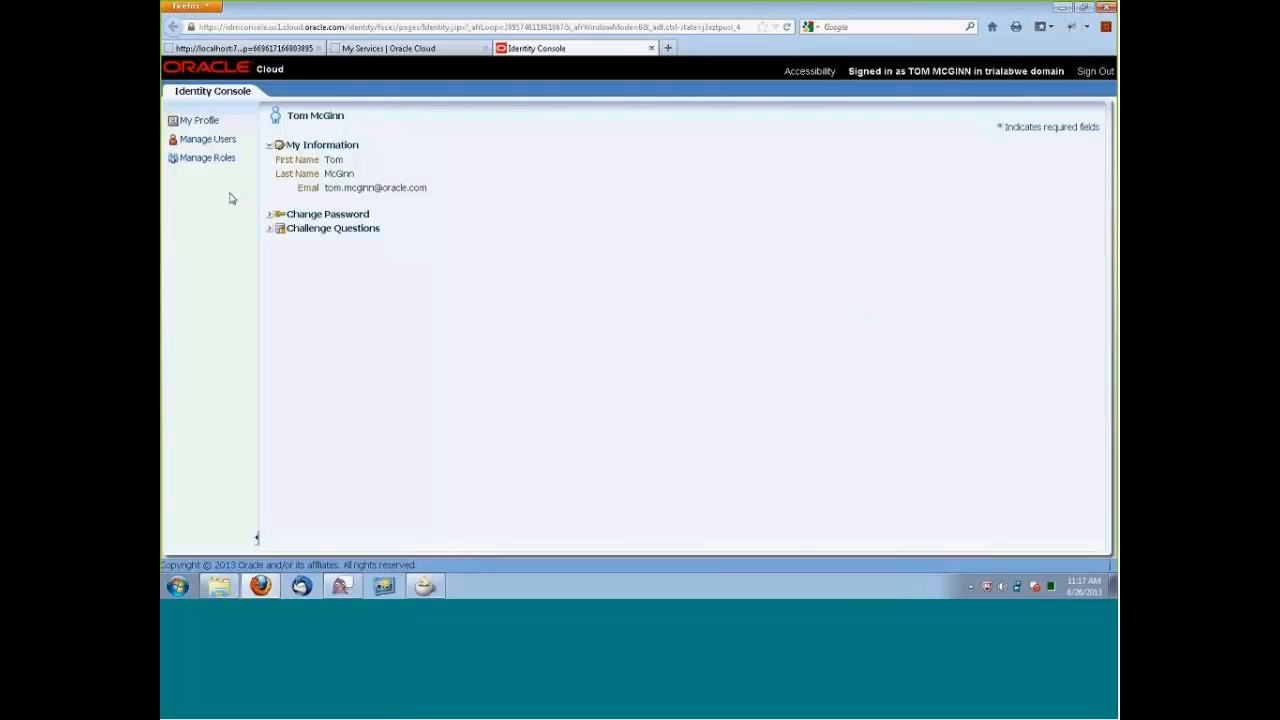
{"action": "left_click", "coordinate": [217, 141]}
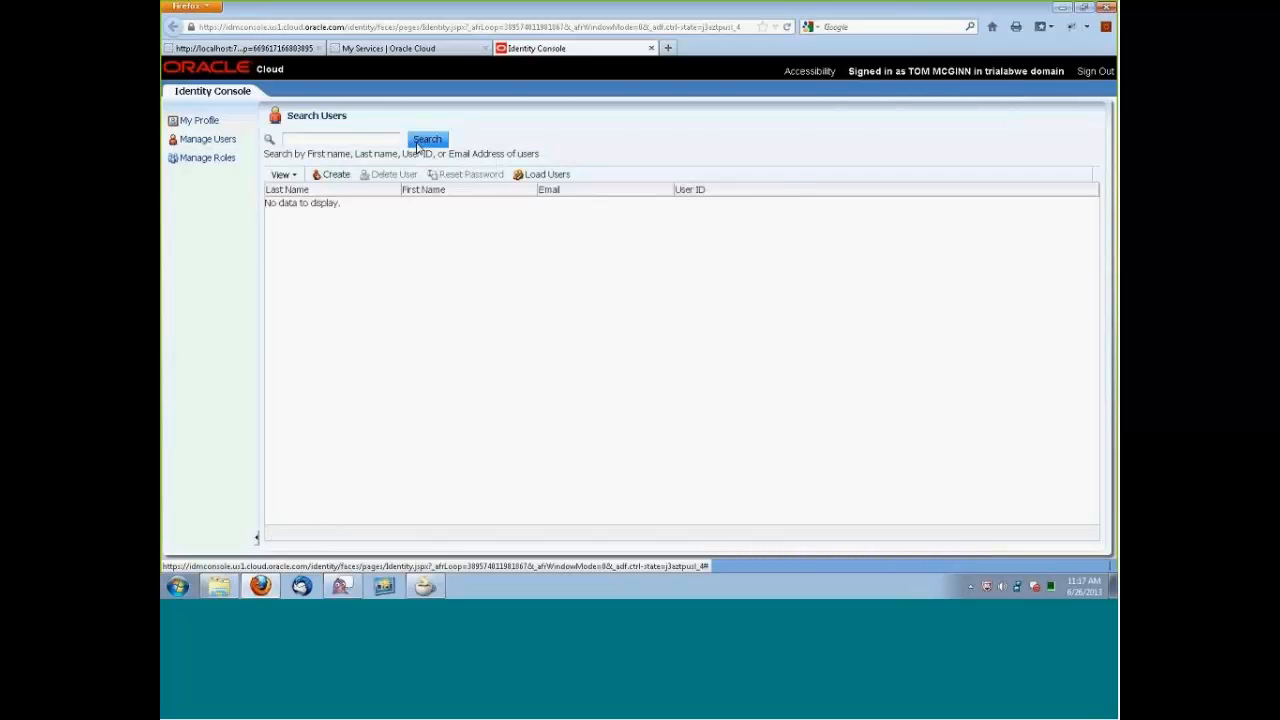
{"action": "left_click", "coordinate": [420, 141]}
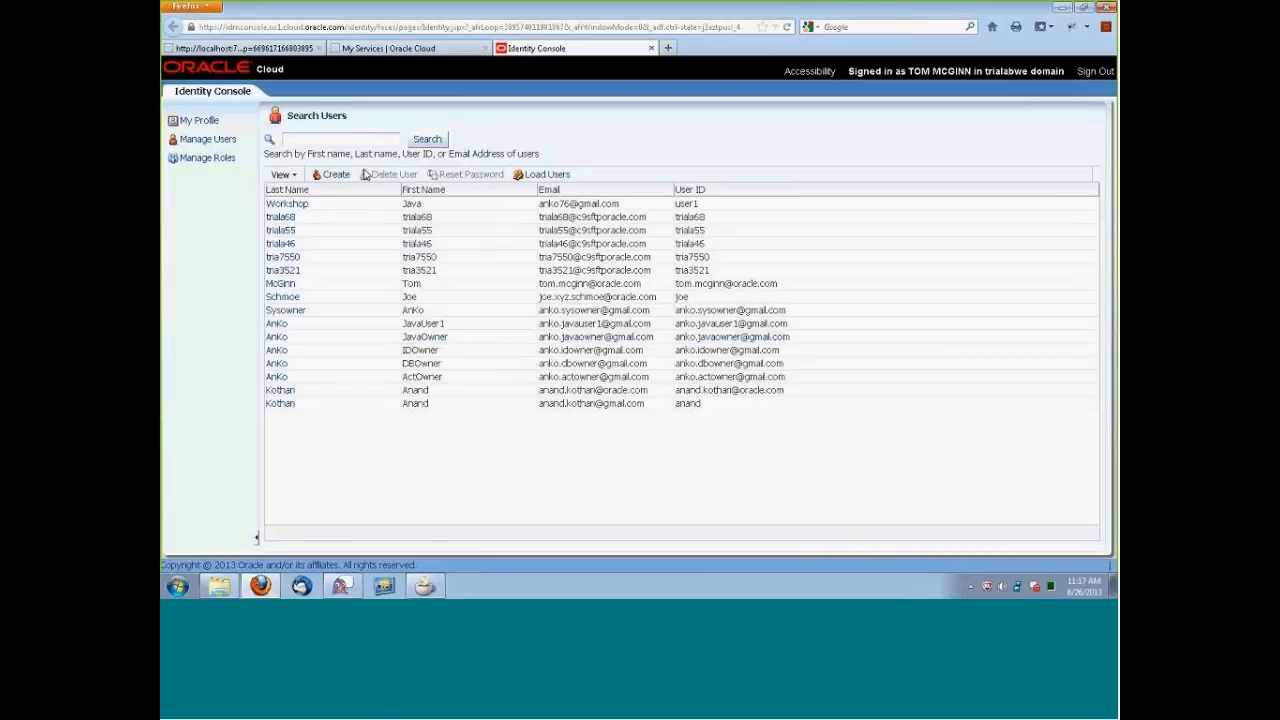
Start a new user for the first test account and enter the first name, last name and company.com e-mail address.
{"action": "left_click", "coordinate": [333, 174]}
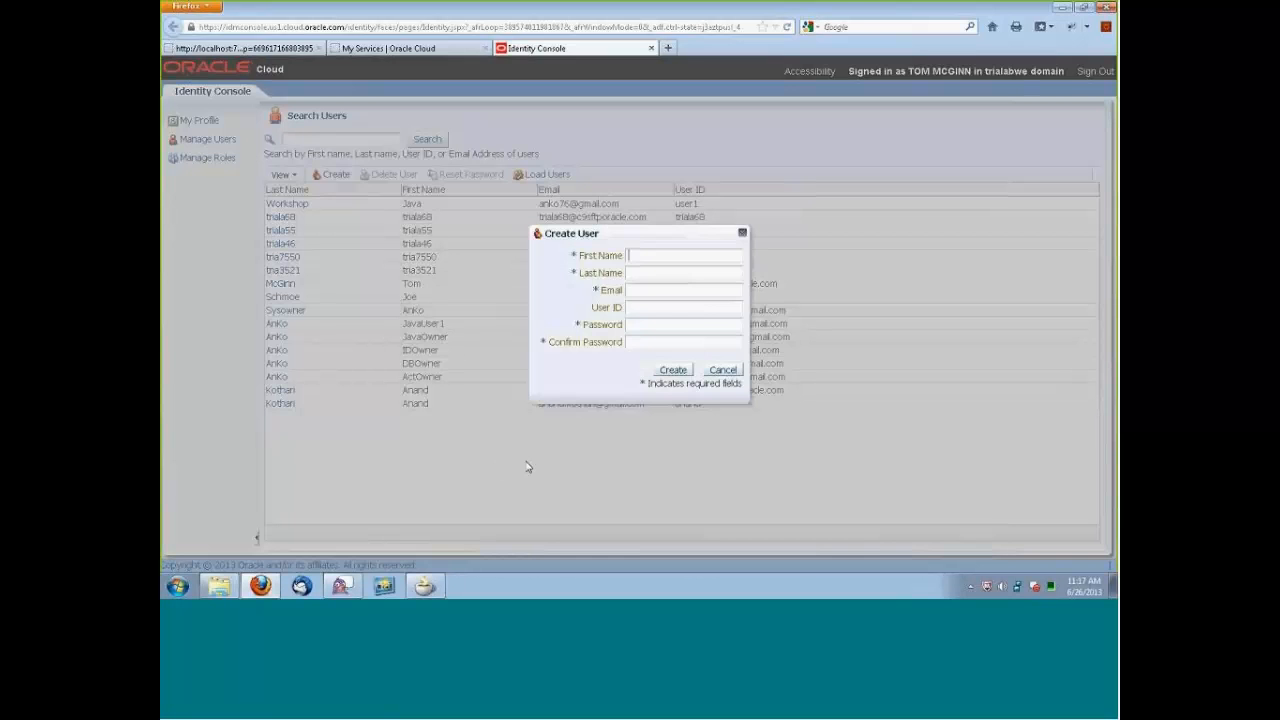
{"action": "type", "text": "John"}
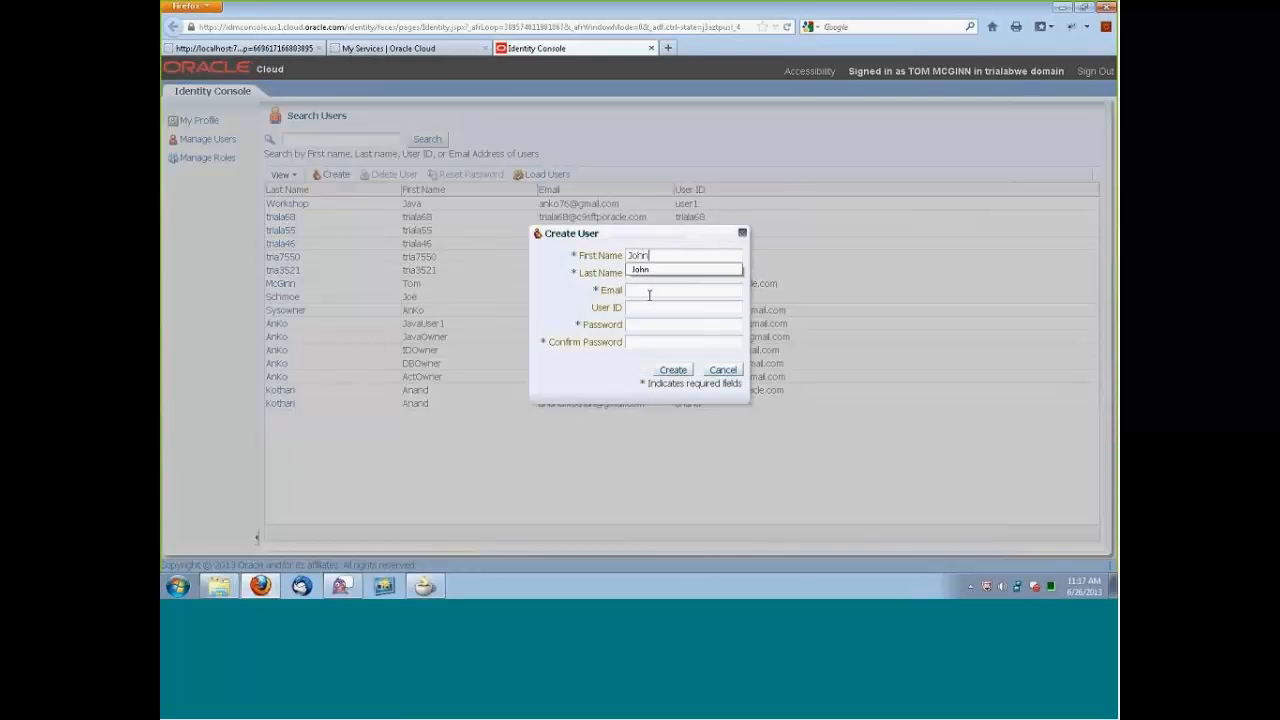
{"action": "key", "text": "Tab"}
{"action": "type", "text": "Sm"}
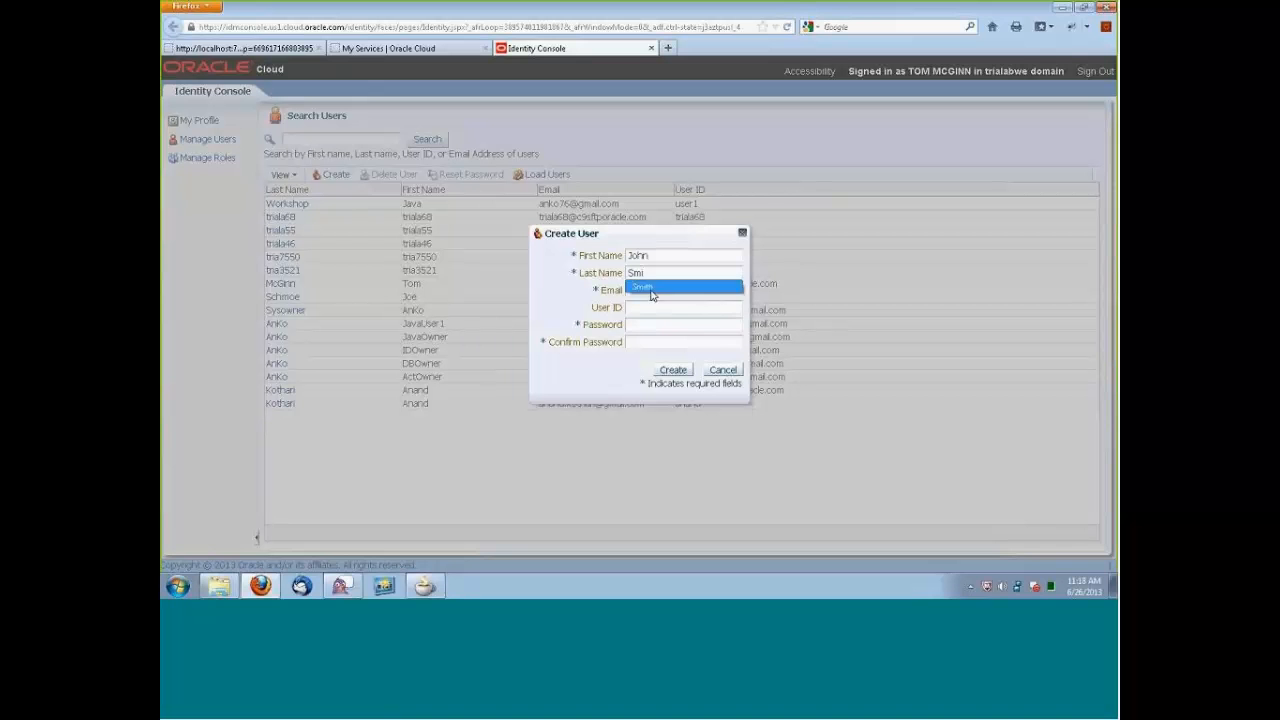
{"action": "left_click", "coordinate": [650, 289]}
{"action": "left_click", "coordinate": [646, 291]}
{"action": "type", "text": "J"}
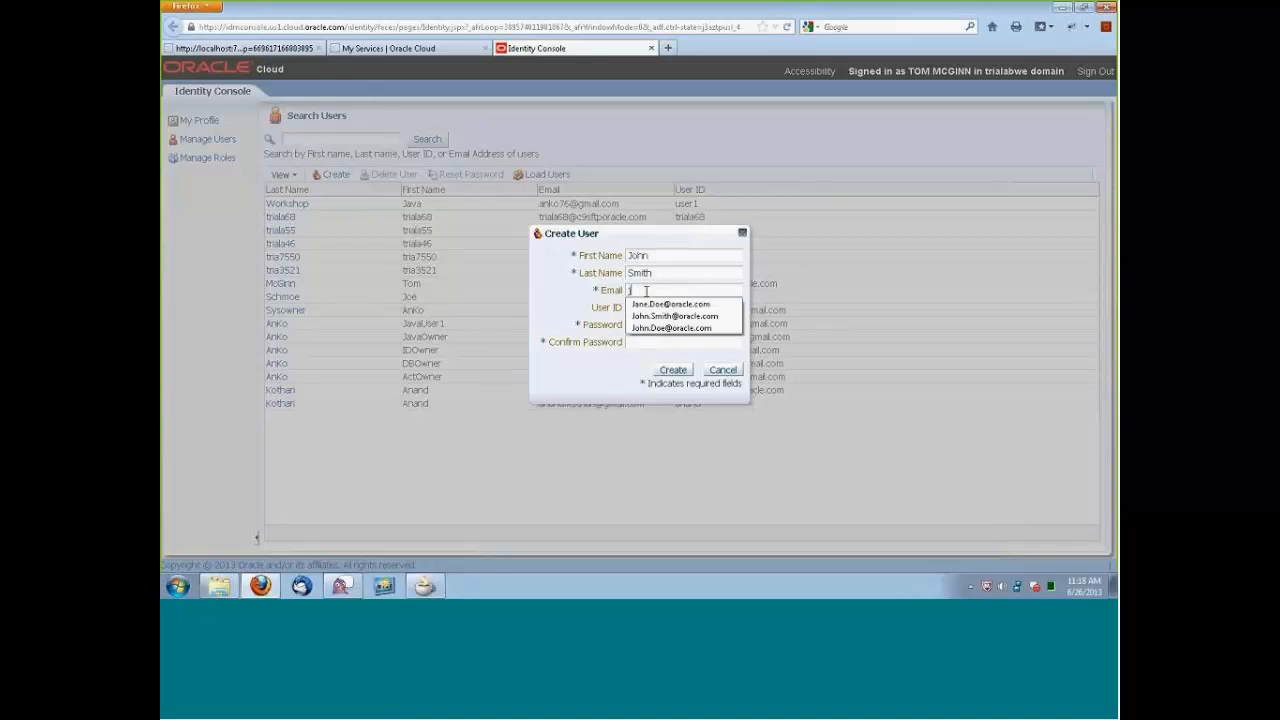
{"action": "type", "text": "ohn"}
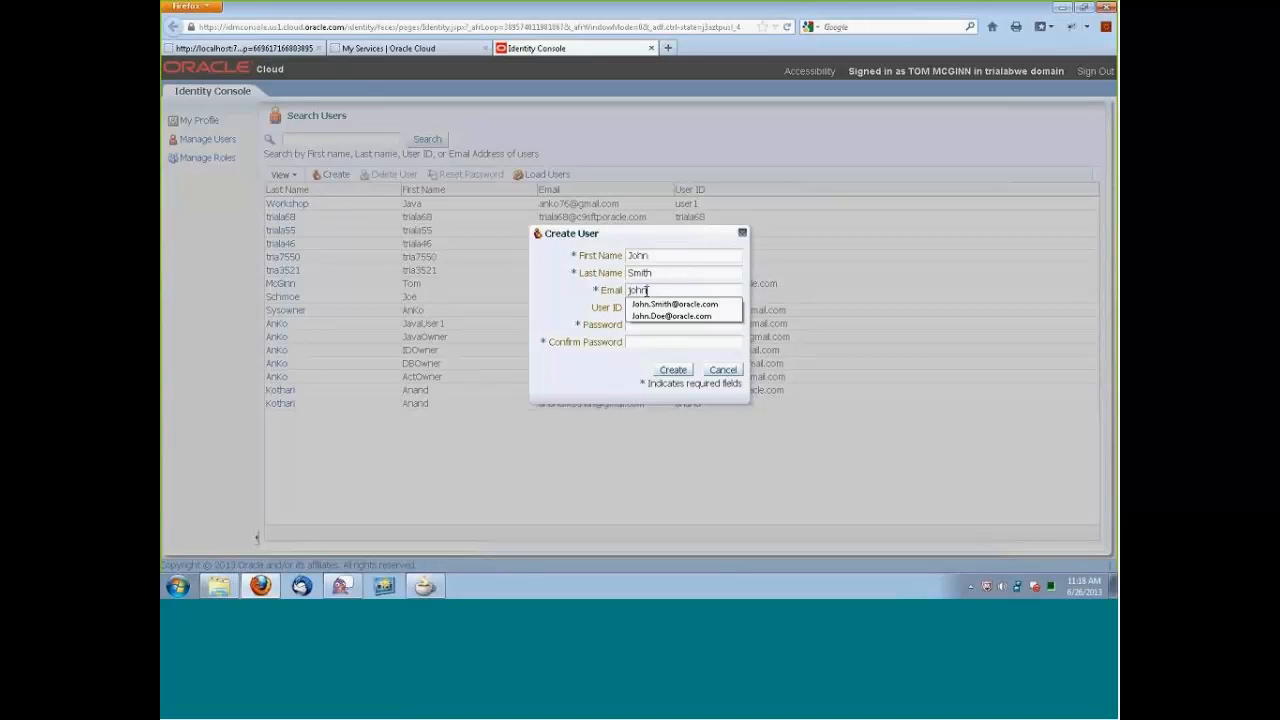
{"action": "type", "text": ".smith"}
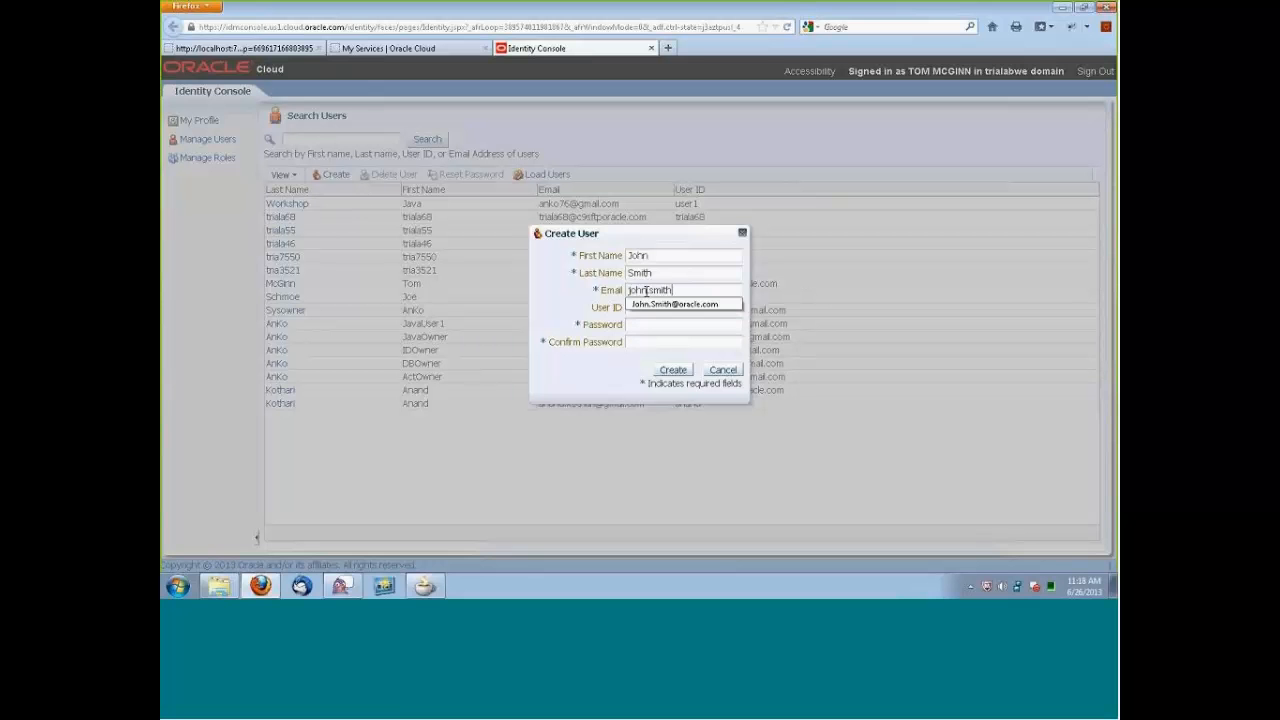
{"action": "type", "text": "@compa"}
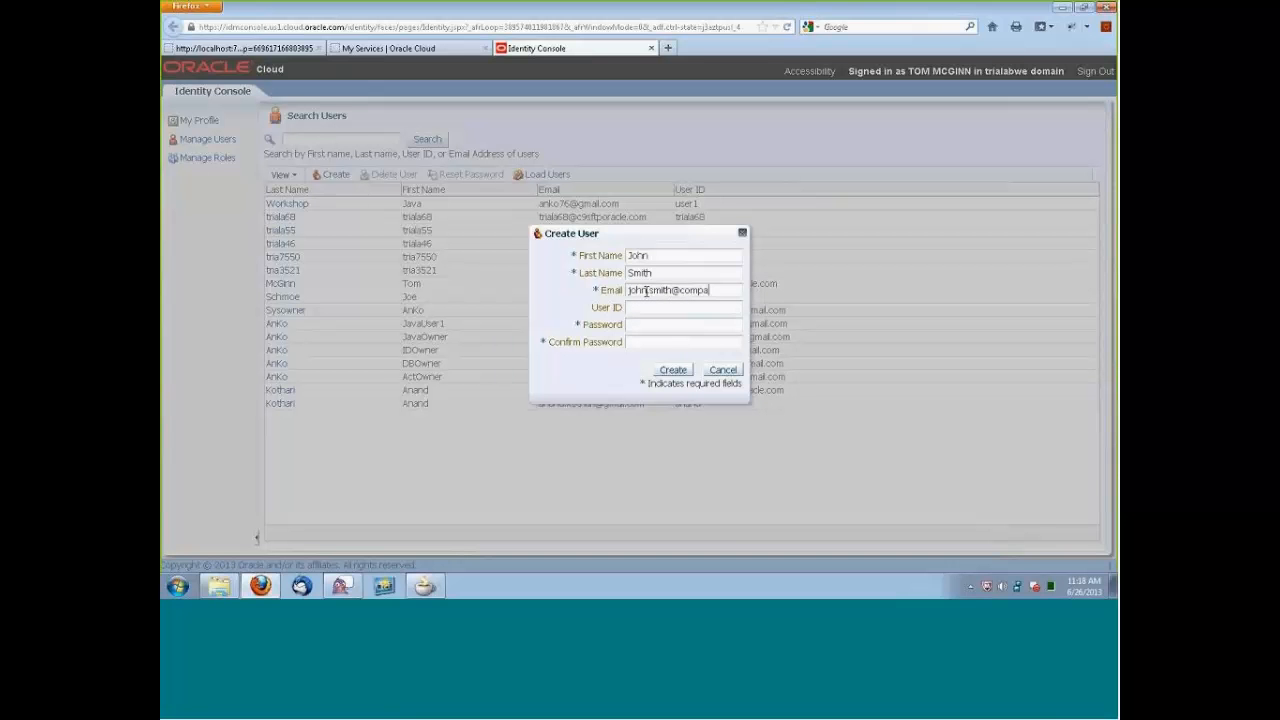
{"action": "type", "text": "ny.com"}
Set the user ID to first initial plus last name, enter and confirm the password, and create the first test user.
{"action": "left_click", "coordinate": [657, 308]}
{"action": "type", "text": "jsm"}
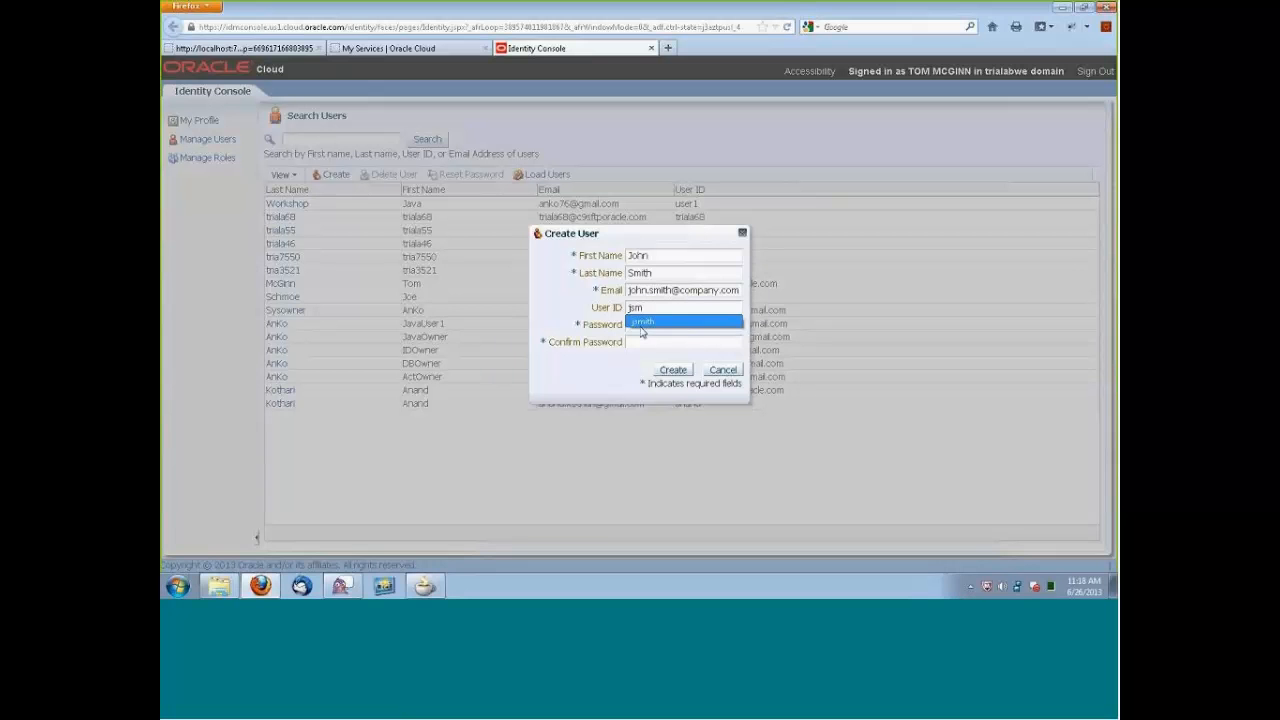
{"action": "left_click", "coordinate": [643, 322]}
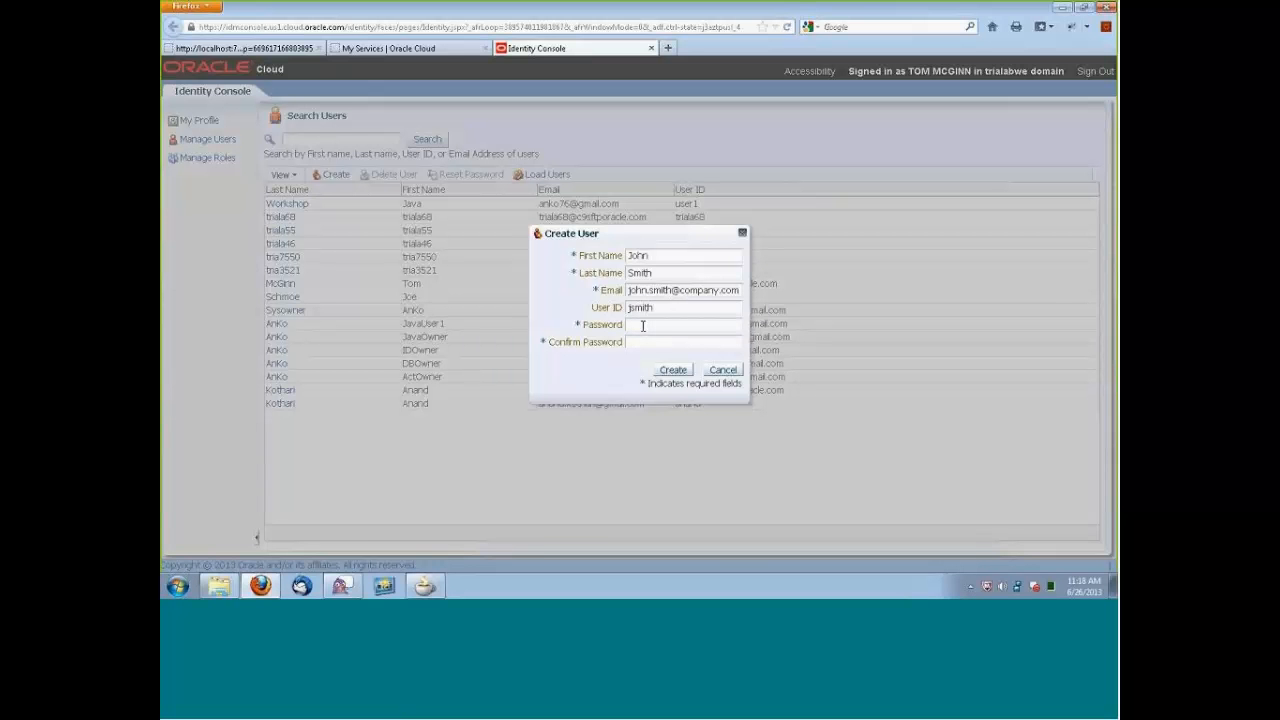
{"action": "type", "text": "********"}
{"action": "left_click", "coordinate": [646, 344]}
{"action": "type", "text": "*********"}
{"action": "left_click", "coordinate": [674, 371]}
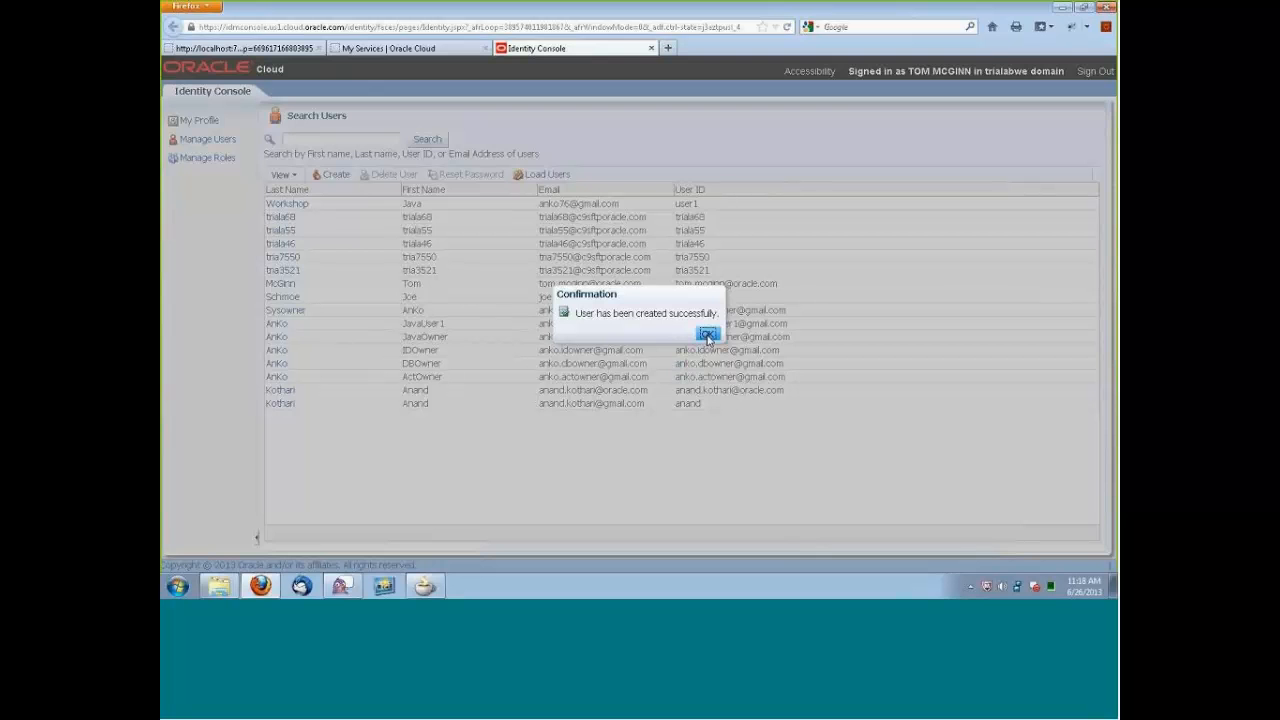
{"action": "left_click", "coordinate": [707, 336]}
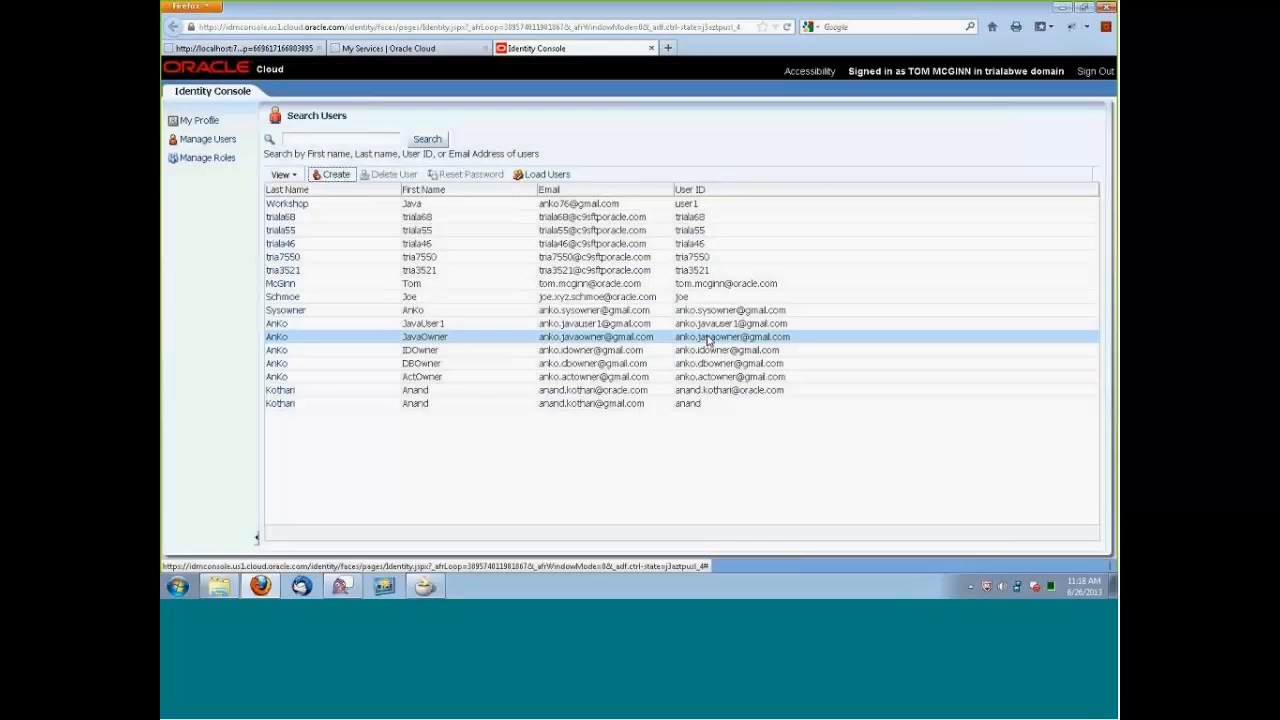
Start a second new user and fill in the first name, last name and company.com e-mail address.
{"action": "left_click", "coordinate": [333, 175]}
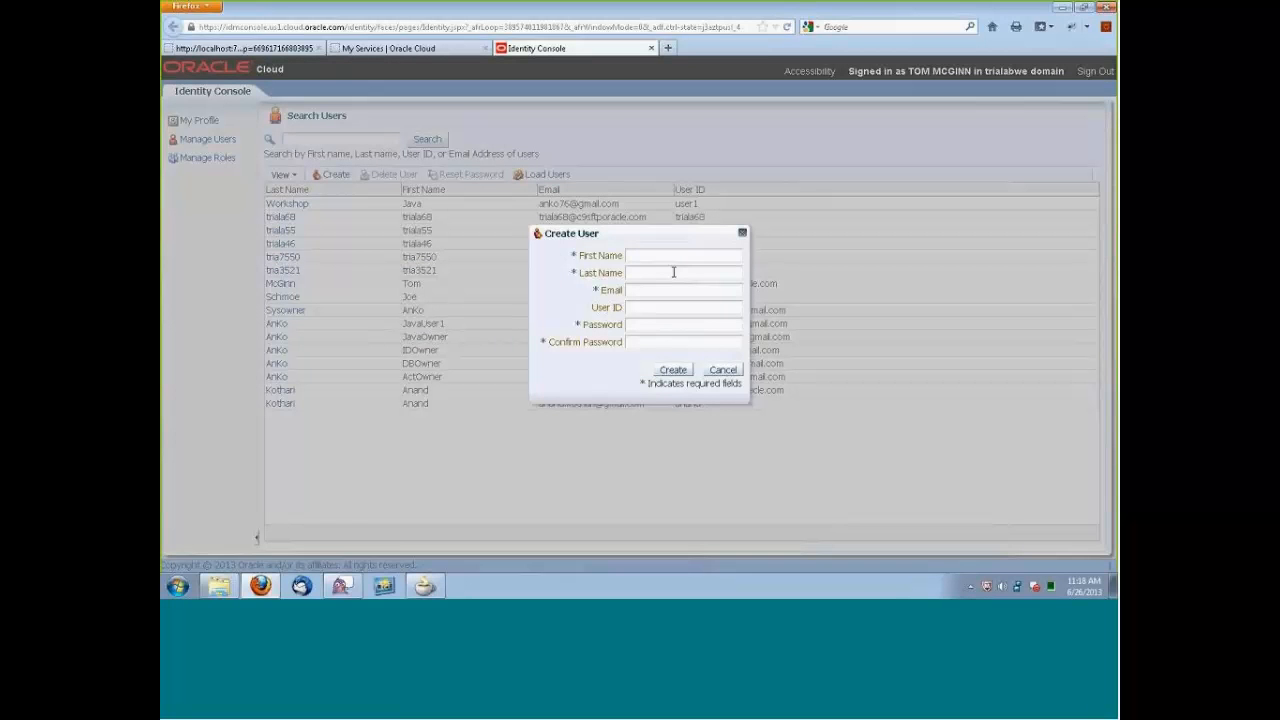
{"action": "type", "text": "Ja"}
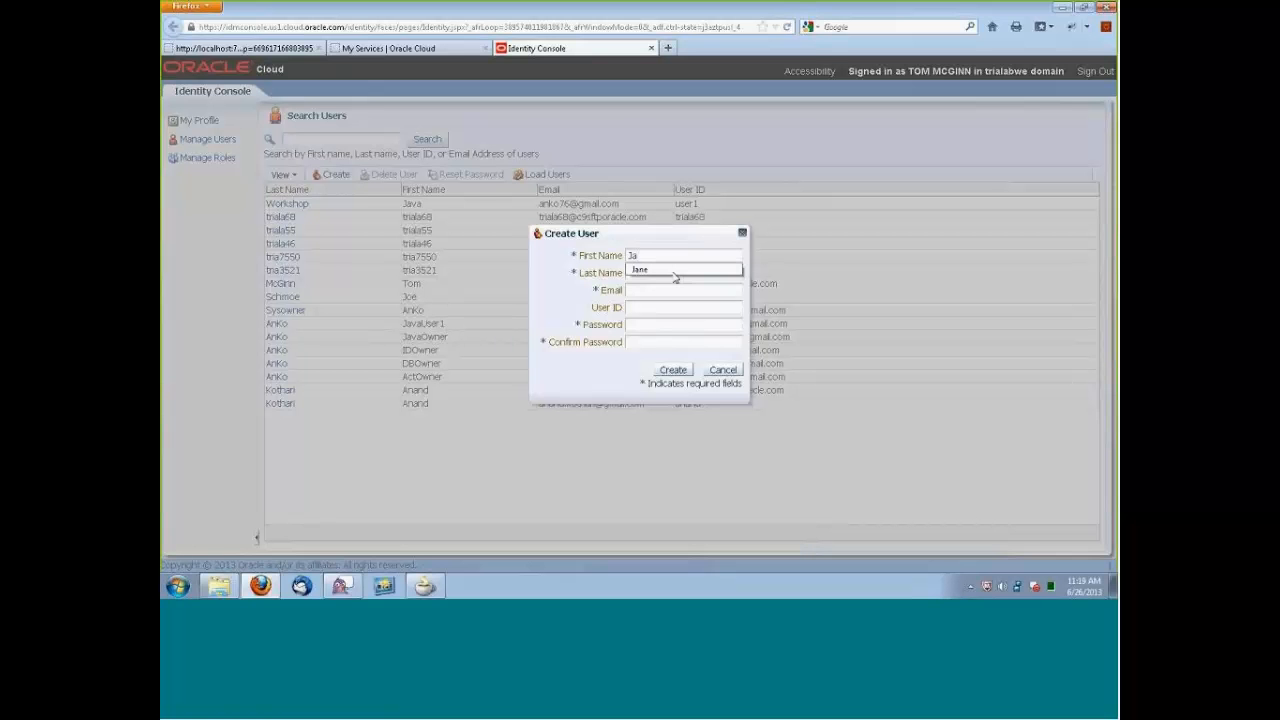
{"action": "left_click", "coordinate": [662, 271]}
{"action": "left_click", "coordinate": [654, 270]}
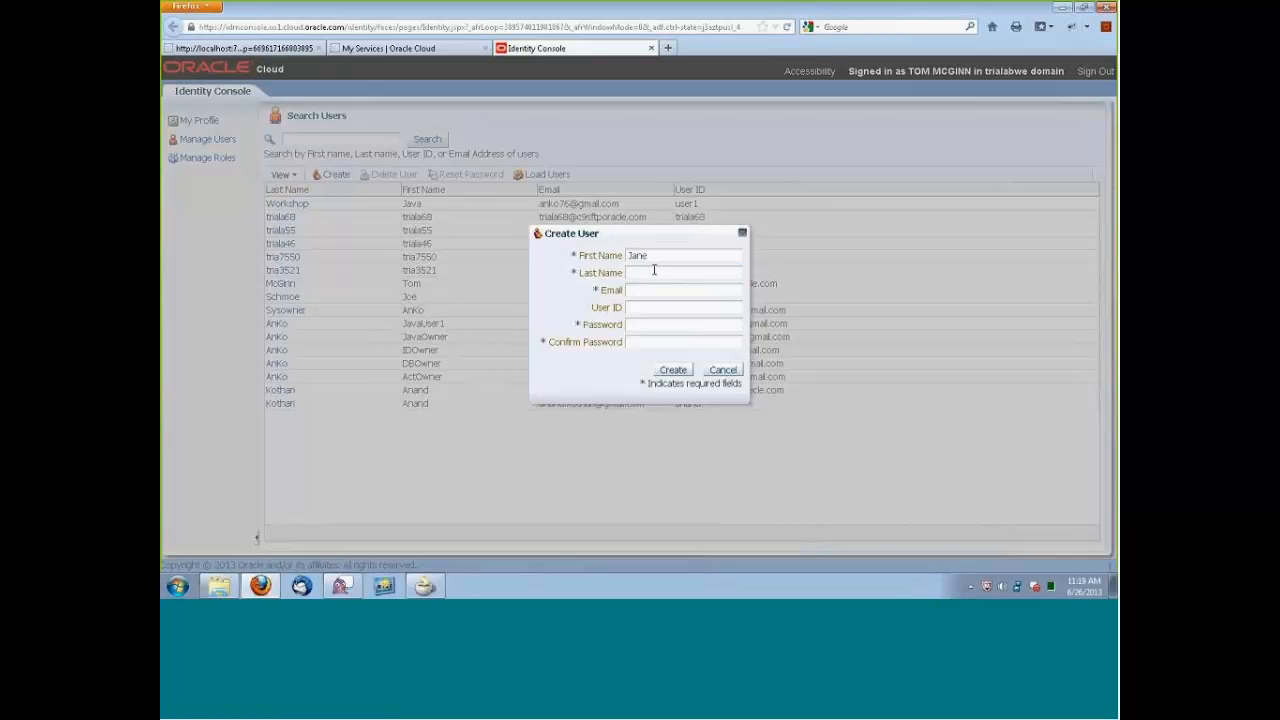
{"action": "type", "text": "Doe"}
{"action": "left_click", "coordinate": [646, 288]}
{"action": "left_click", "coordinate": [646, 288]}
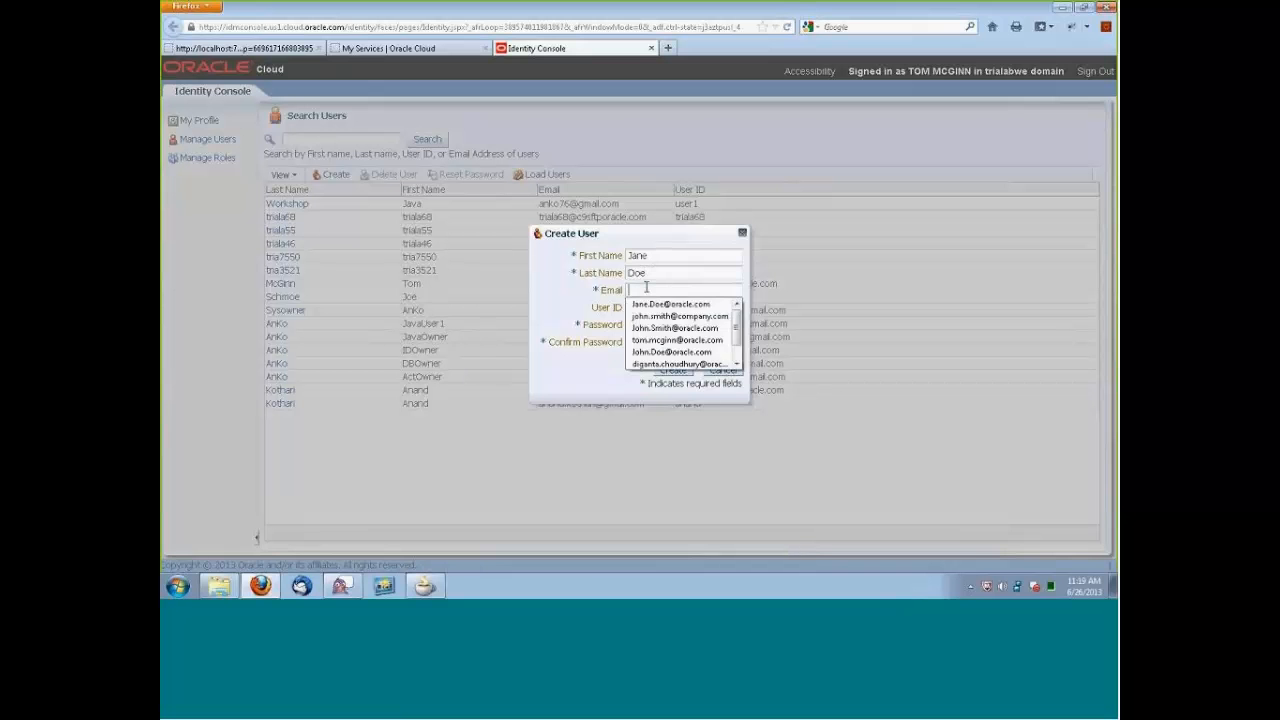
{"action": "type", "text": "ja"}
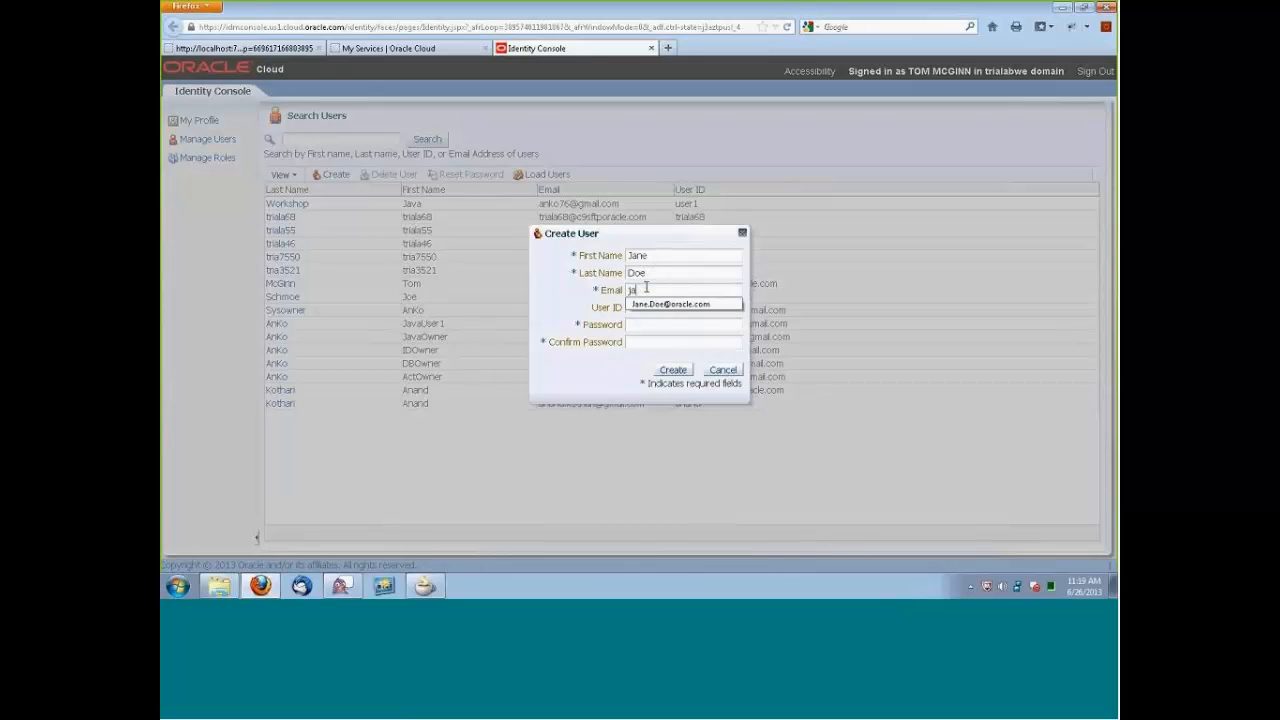
{"action": "type", "text": "ne.doe@co"}
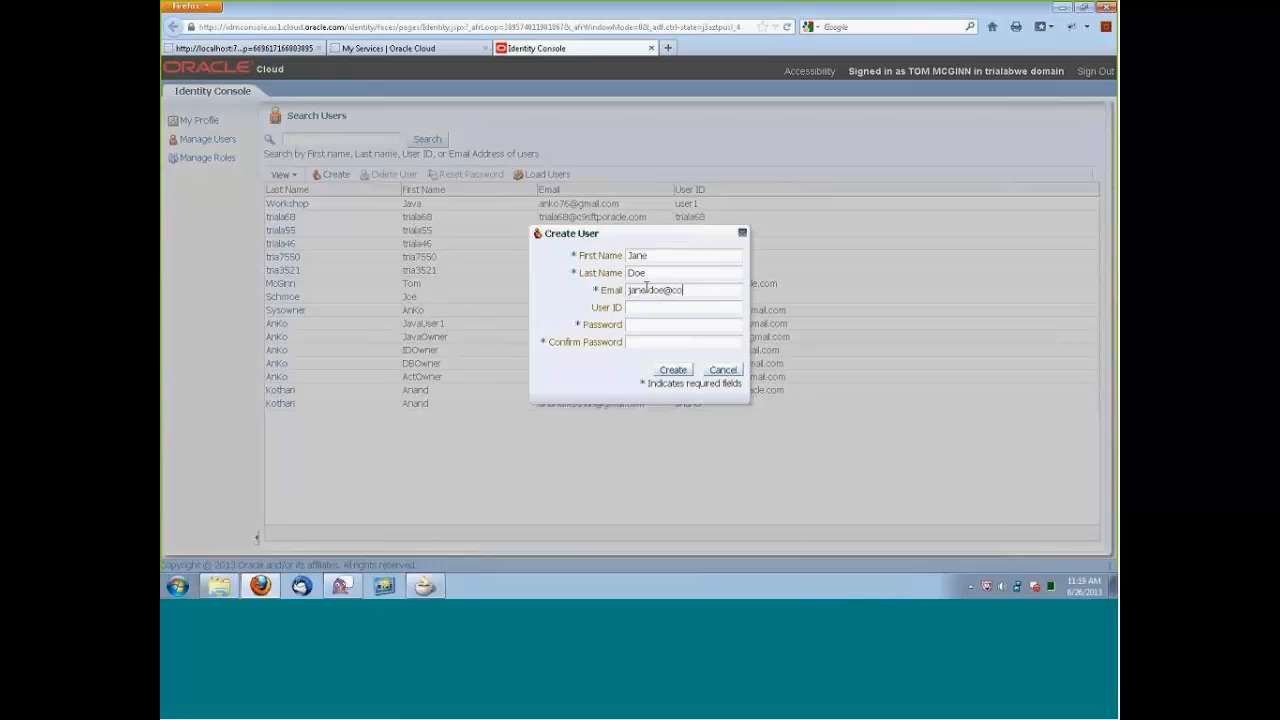
{"action": "type", "text": "mpany.com"}
Give the second test user an initial-plus-last-name user ID, enter and confirm the password, and create the user.
{"action": "left_click", "coordinate": [651, 308]}
{"action": "type", "text": "jdoe"}
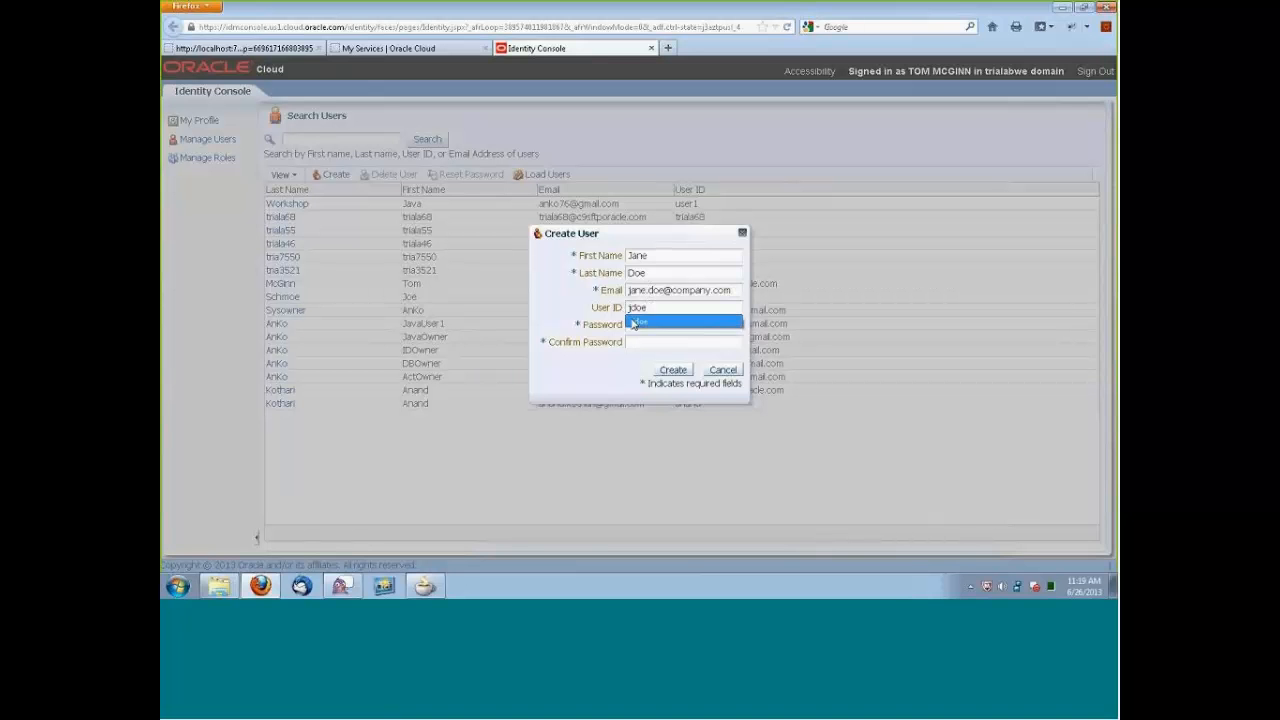
{"action": "left_click", "coordinate": [633, 323]}
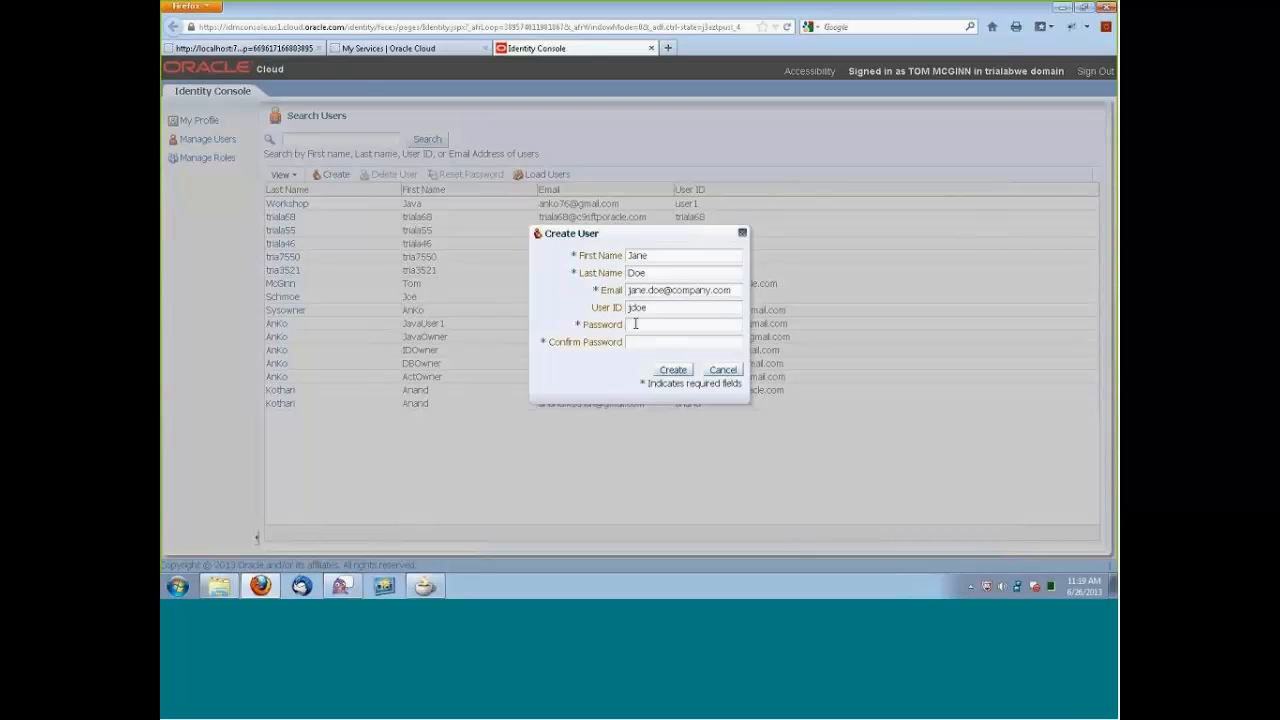
{"action": "type", "text": "••••••••"}
{"action": "left_click", "coordinate": [649, 343]}
{"action": "type", "text": "••••••••"}
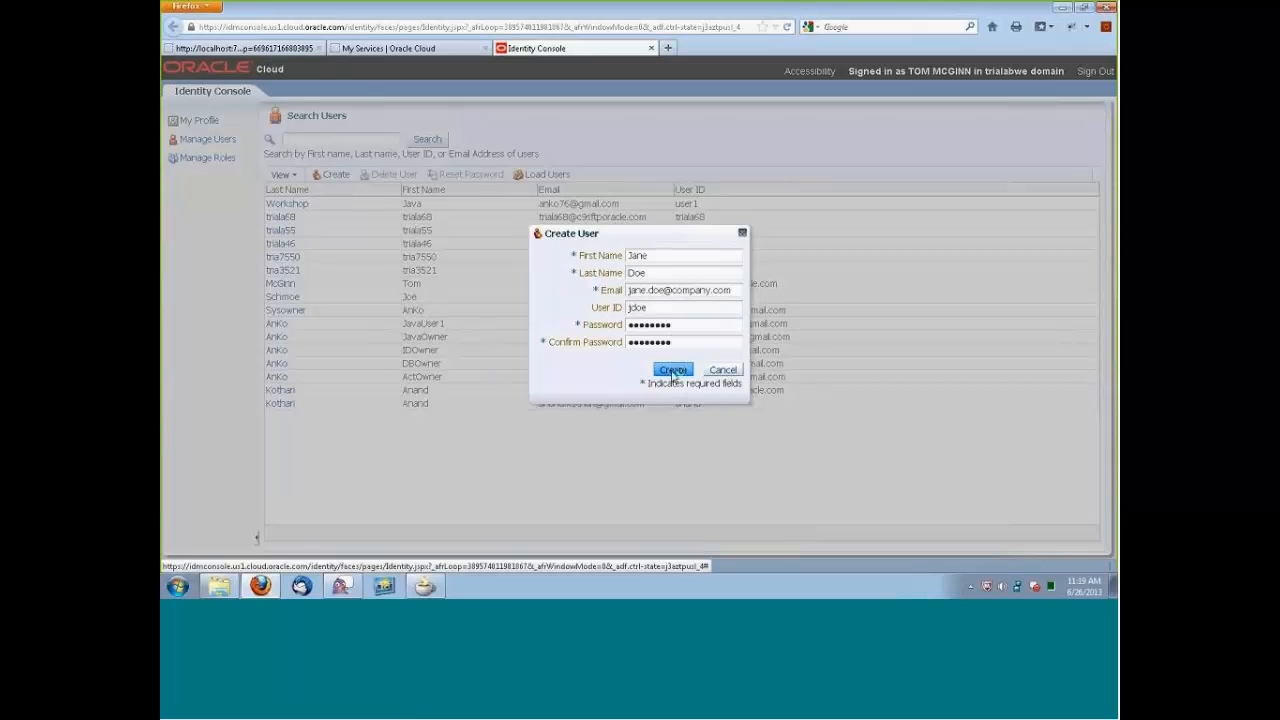
{"action": "left_click", "coordinate": [673, 371]}
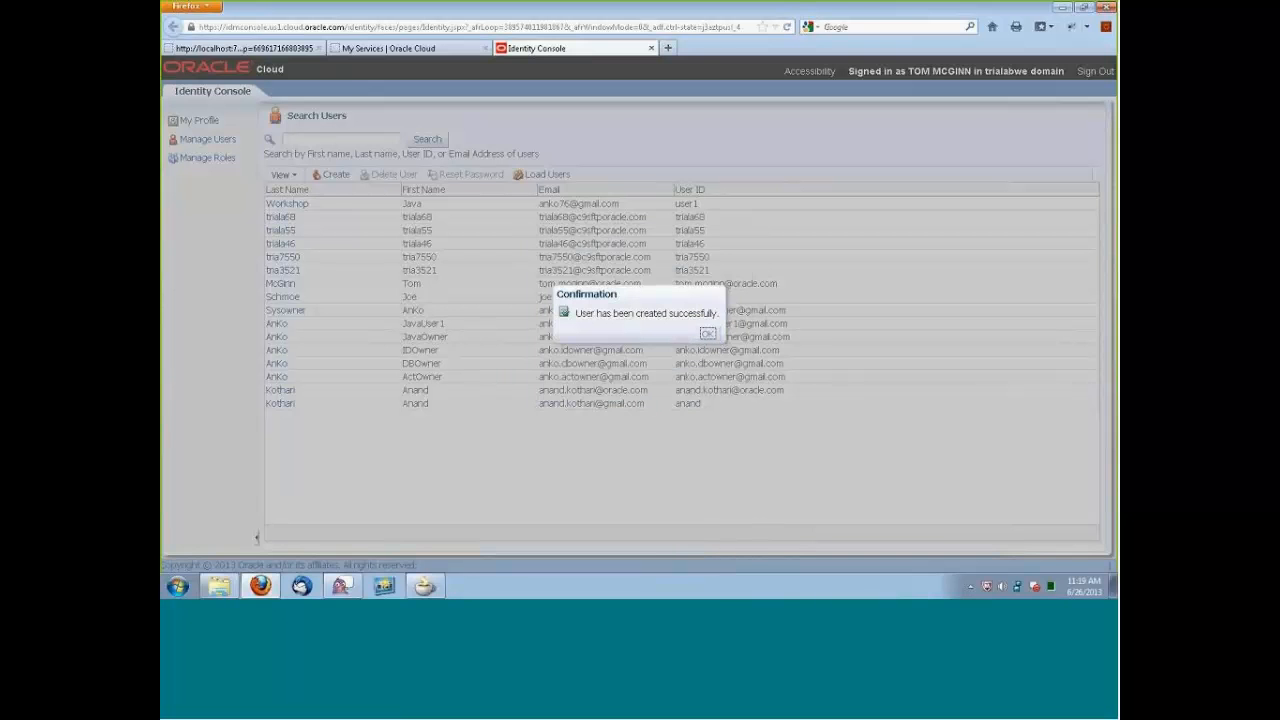
{"action": "left_click", "coordinate": [707, 333]}
Refresh the full user list and check the entries of the two new test users.
{"action": "left_click", "coordinate": [428, 140]}
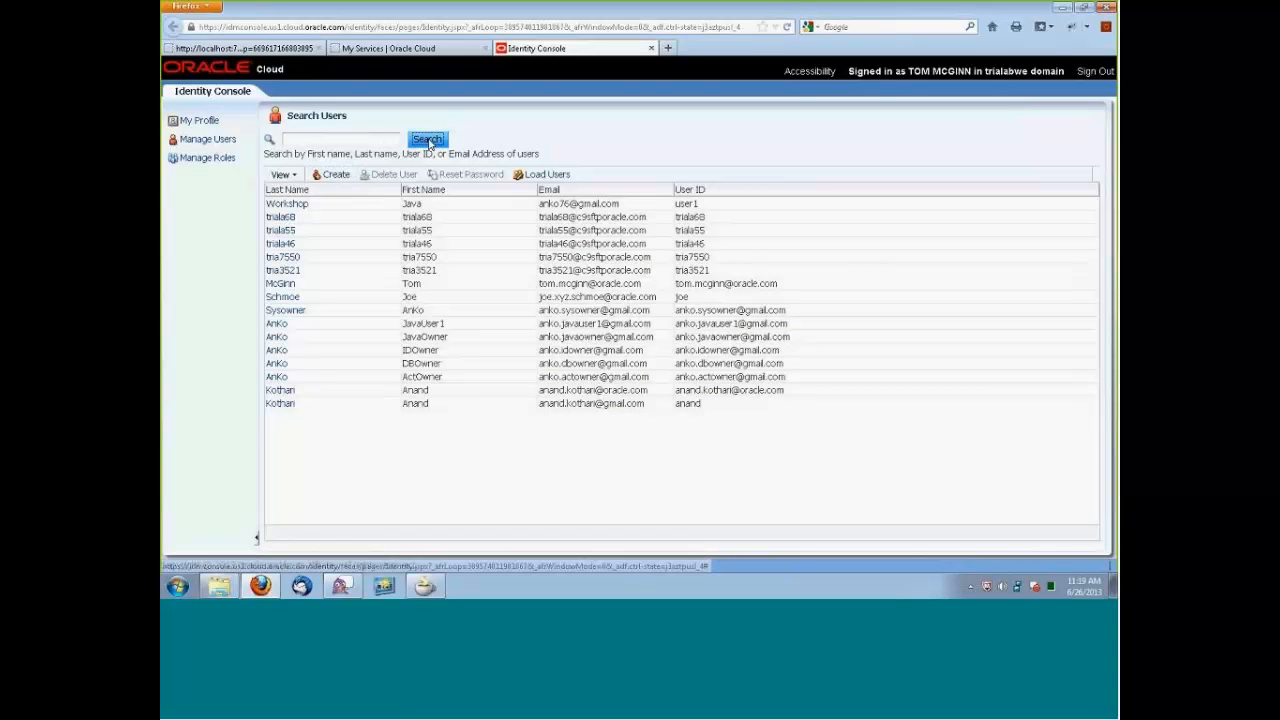
{"action": "left_click", "coordinate": [299, 325]}
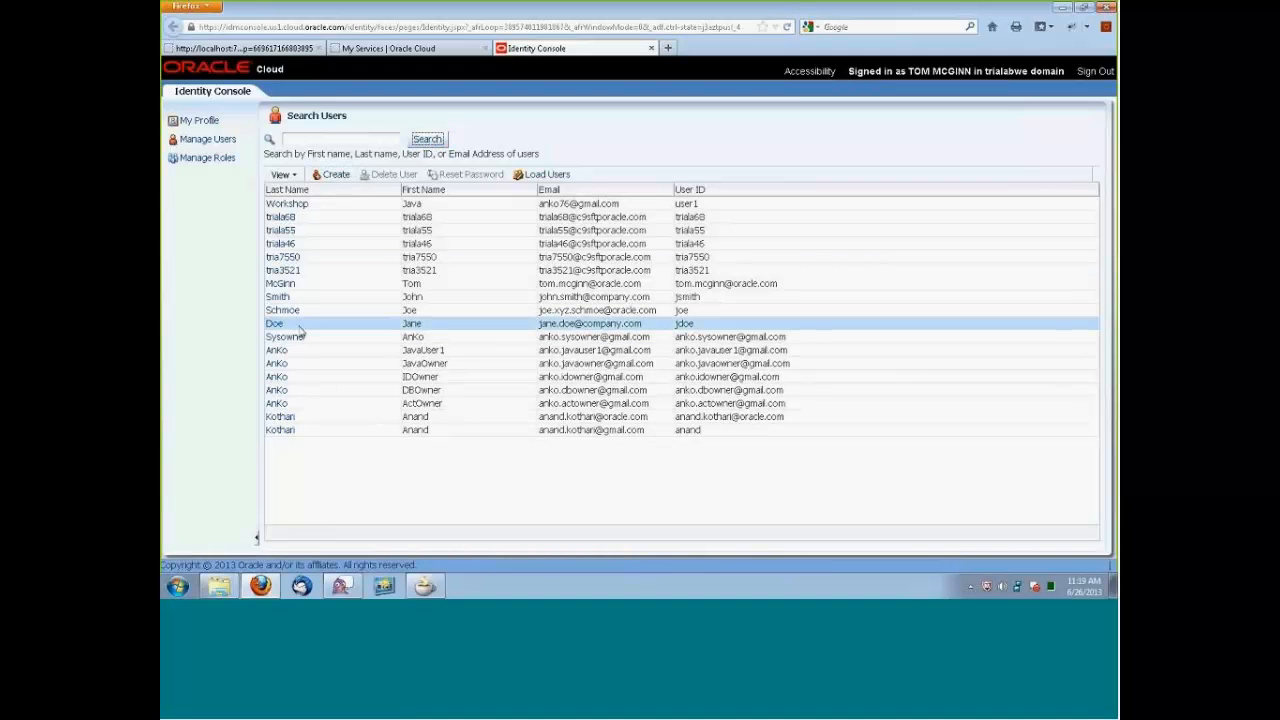
{"action": "left_click", "coordinate": [314, 297]}
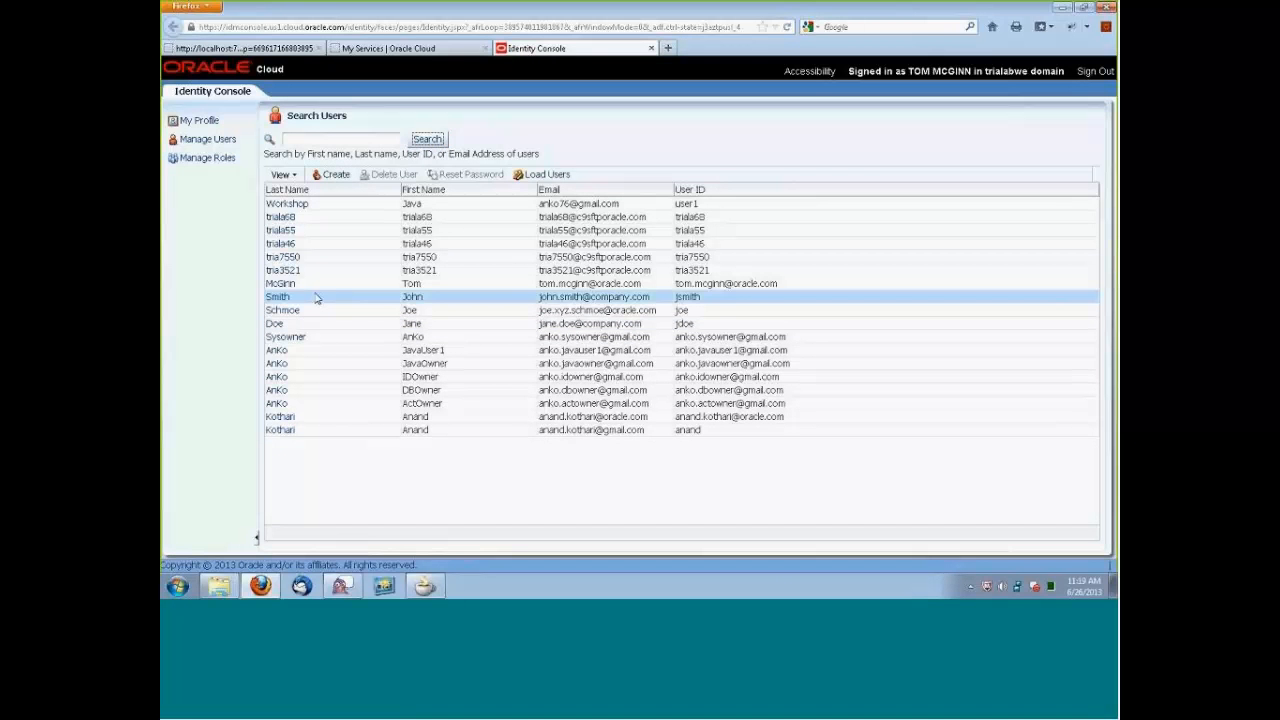
{"action": "left_click", "coordinate": [325, 312]}
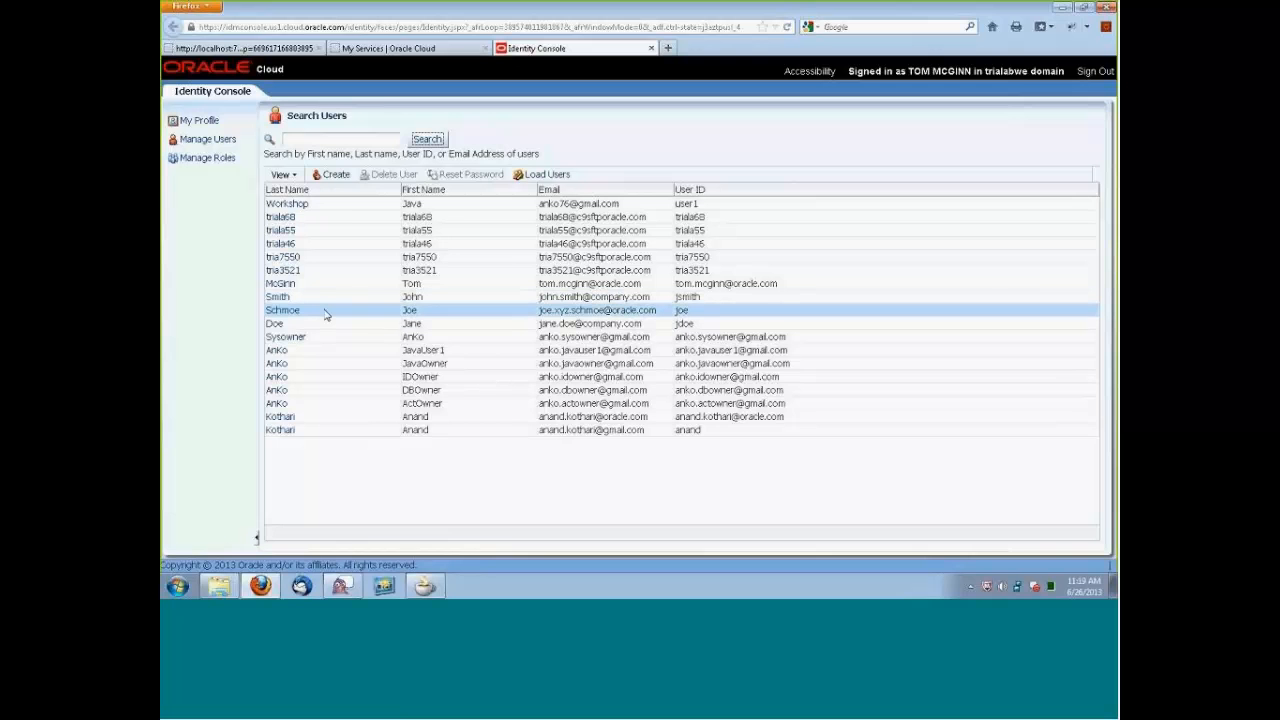
{"action": "left_click", "coordinate": [206, 142]}
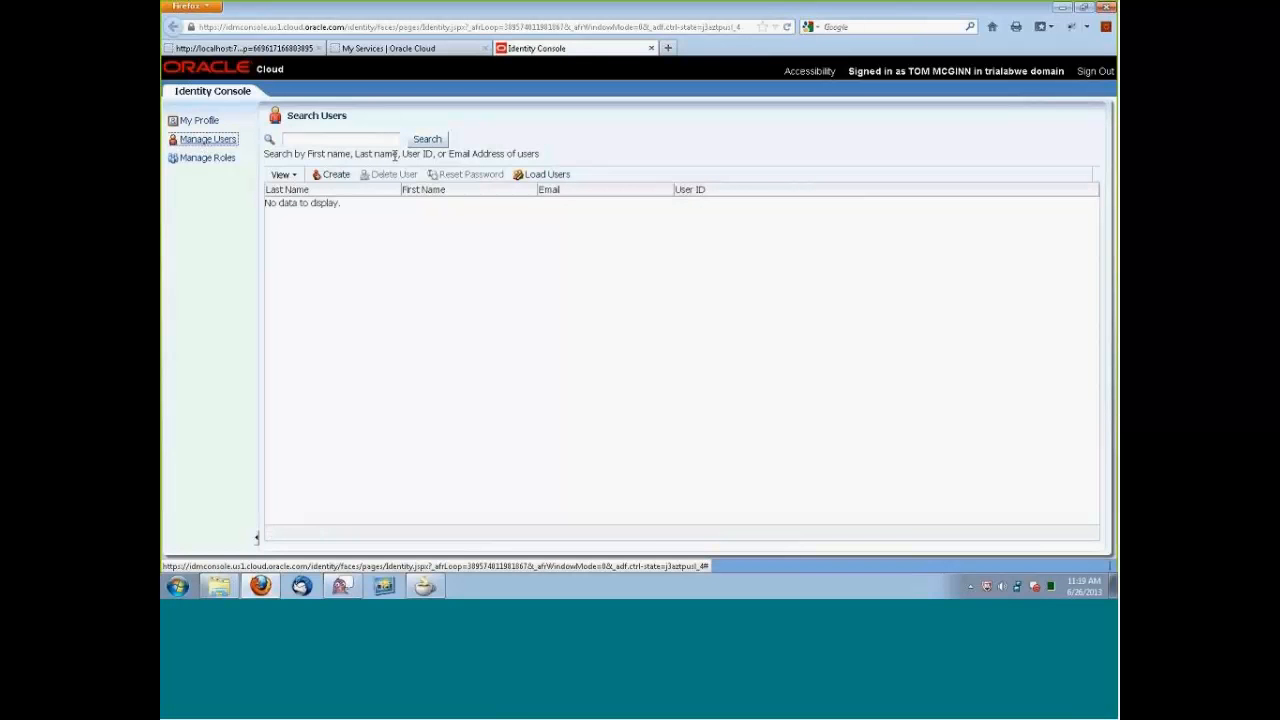
{"action": "left_click", "coordinate": [430, 141]}
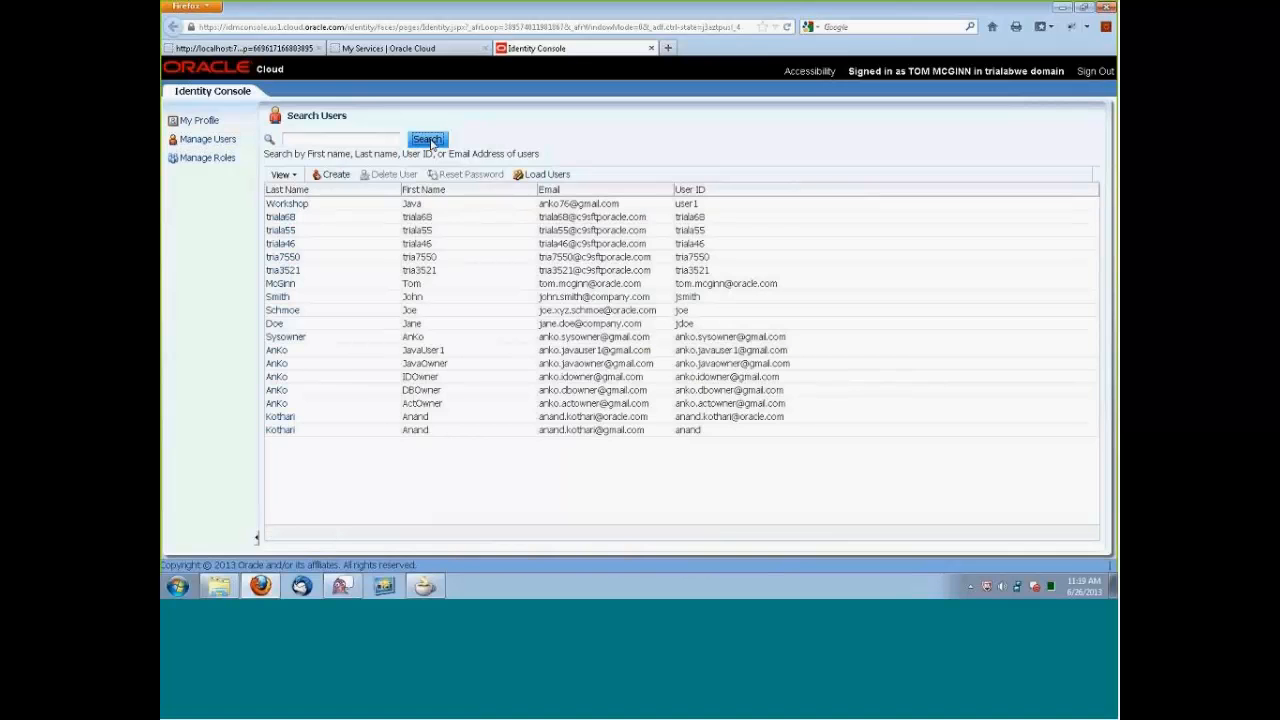
List all roles in role management and create a role named manager with the description Manager of Developers.
{"action": "left_click", "coordinate": [207, 158]}
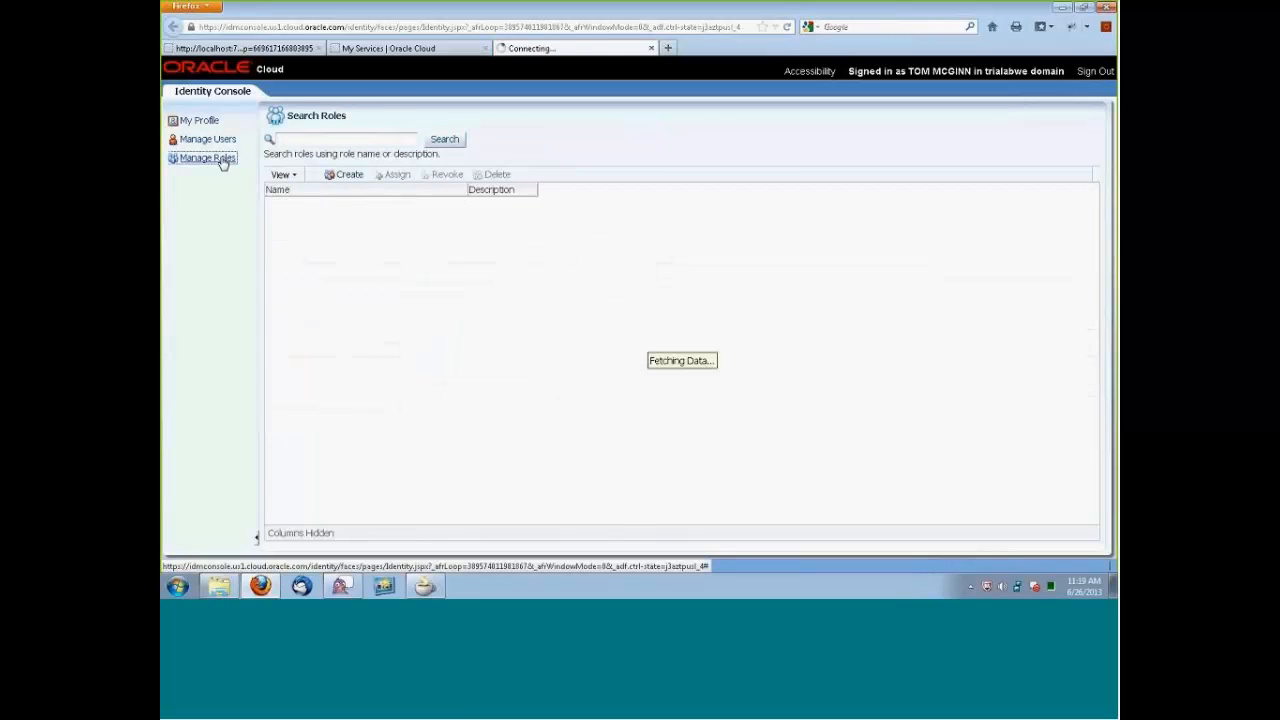
{"action": "left_click", "coordinate": [448, 141]}
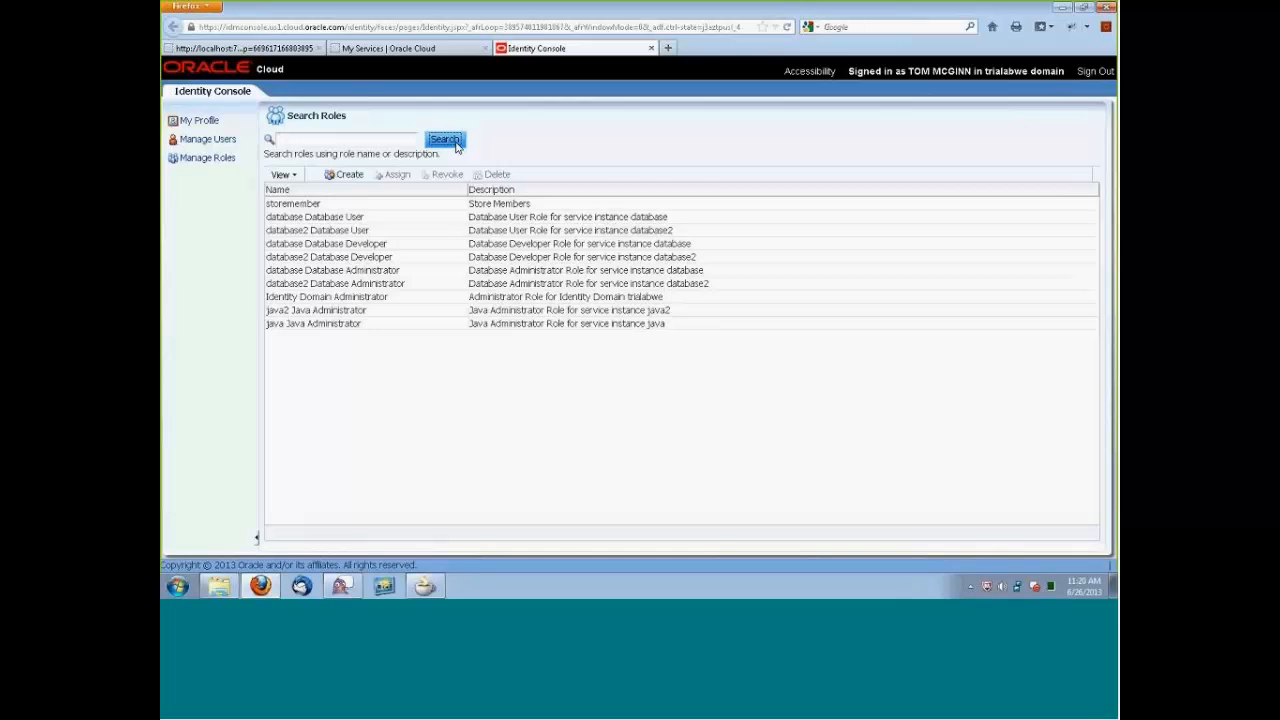
{"action": "left_click", "coordinate": [344, 174]}
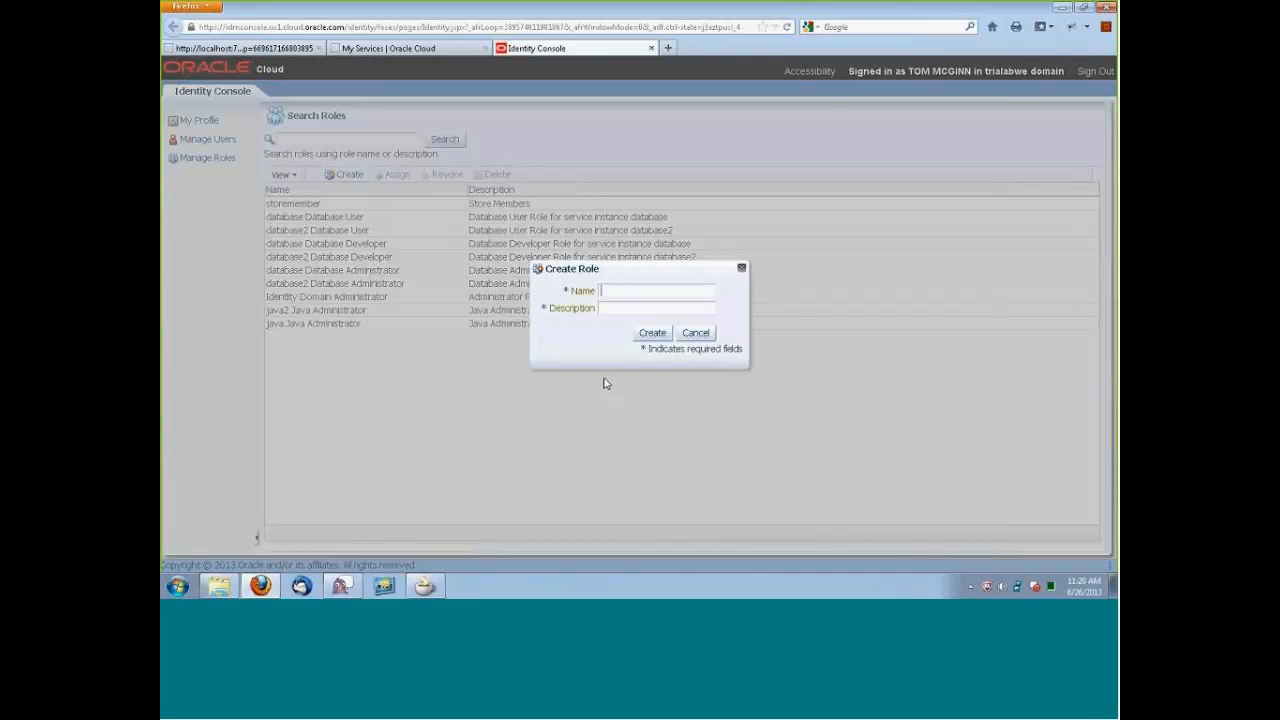
{"action": "type", "text": "manager"}
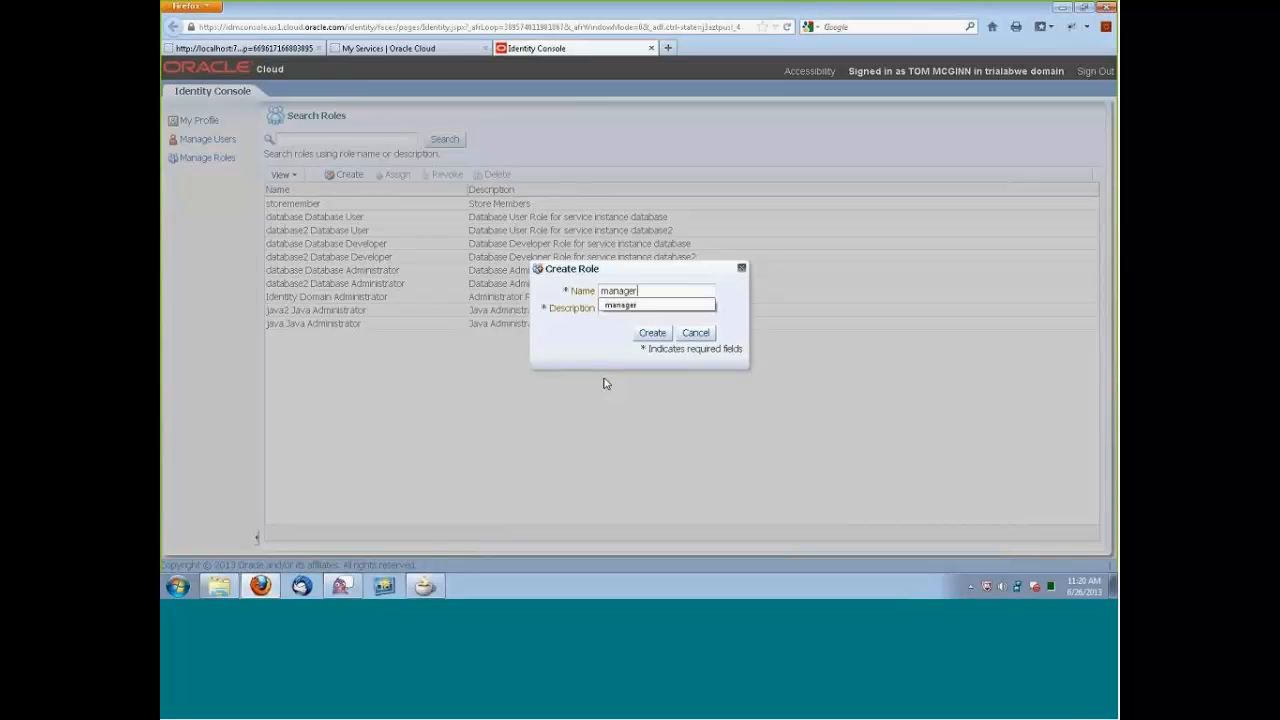
{"action": "left_click", "coordinate": [615, 307]}
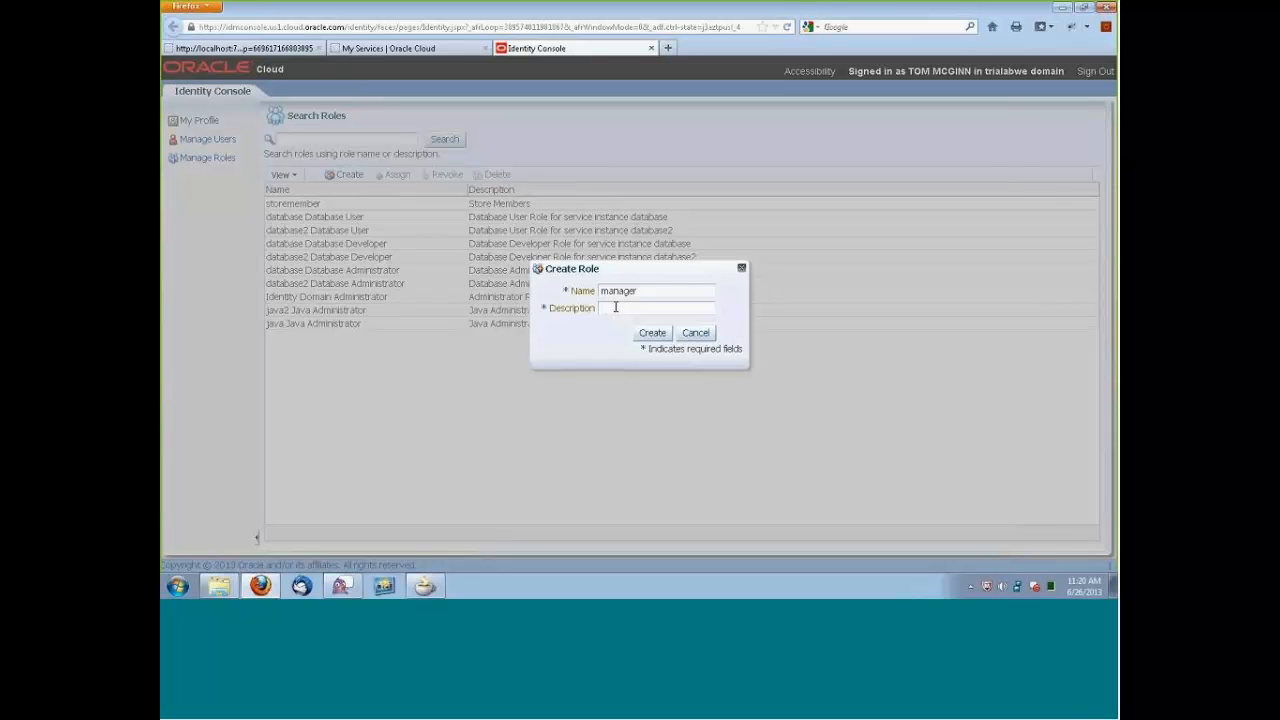
{"action": "type", "text": "Manager"}
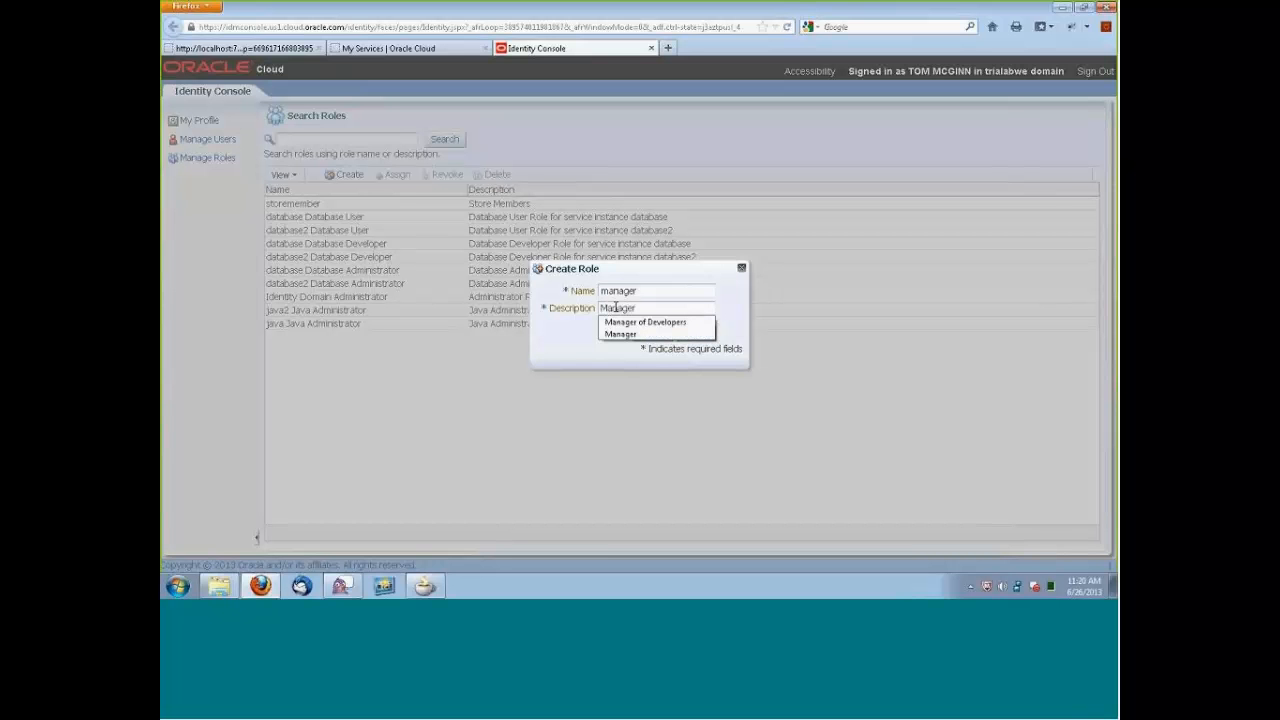
{"action": "left_click", "coordinate": [648, 322]}
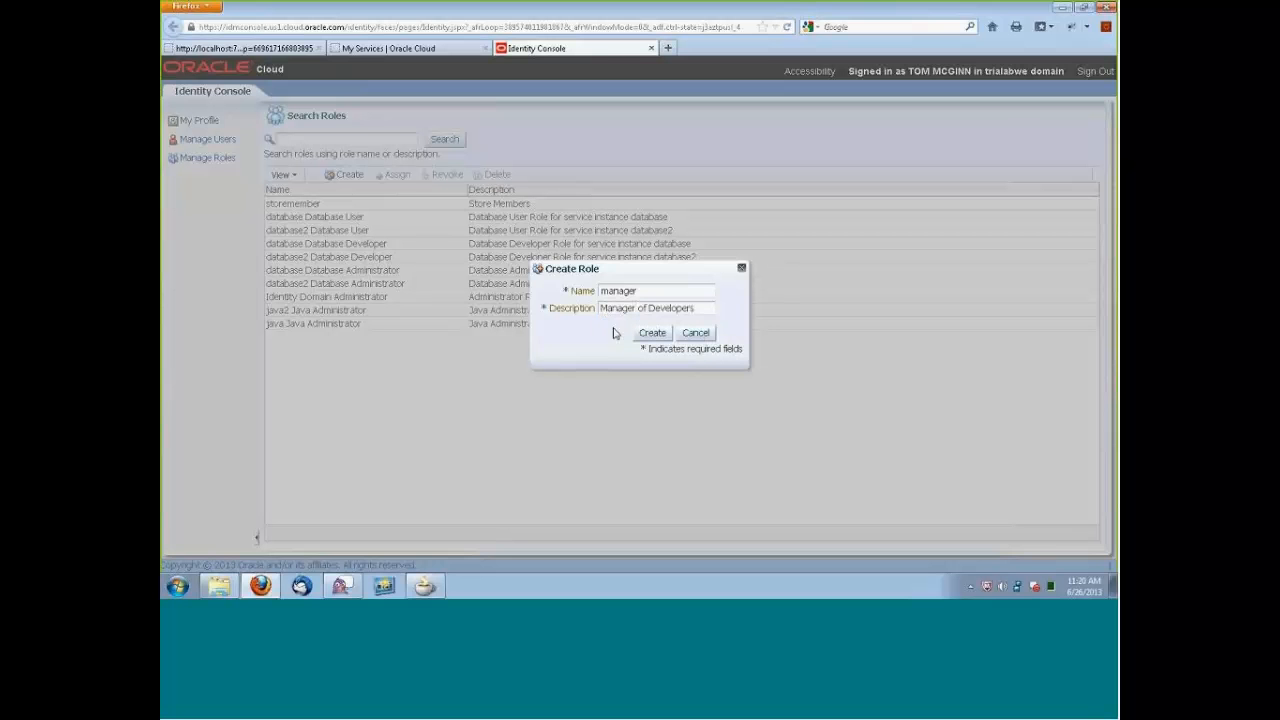
{"action": "left_click", "coordinate": [648, 337]}
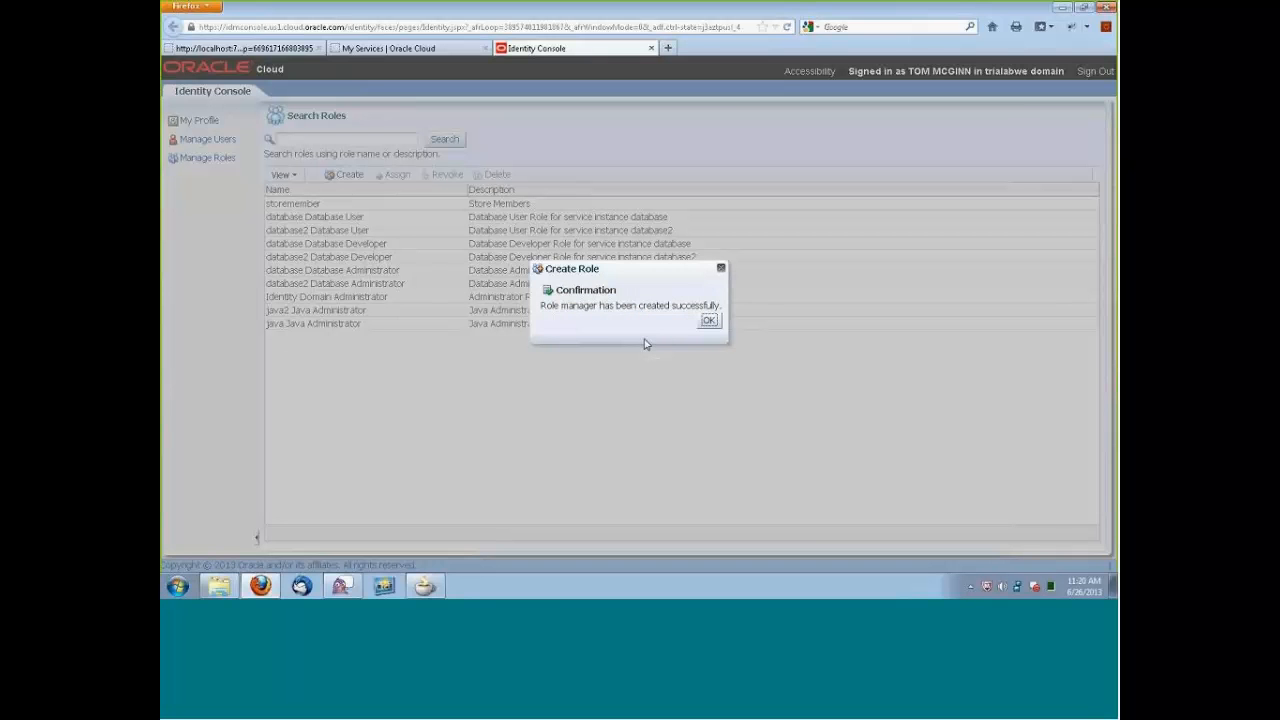
{"action": "left_click", "coordinate": [709, 322]}
Create a role named developer with the description Developer, and refresh the full role list.
{"action": "left_click", "coordinate": [346, 175]}
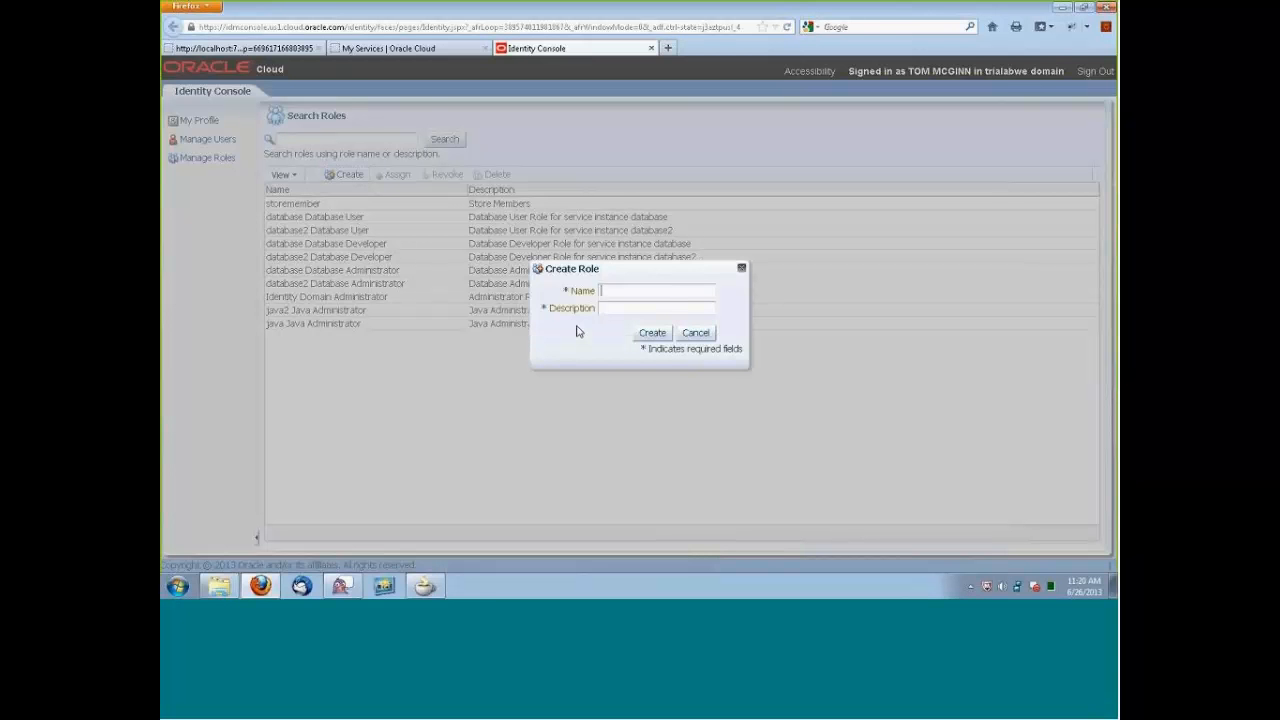
{"action": "type", "text": "developer"}
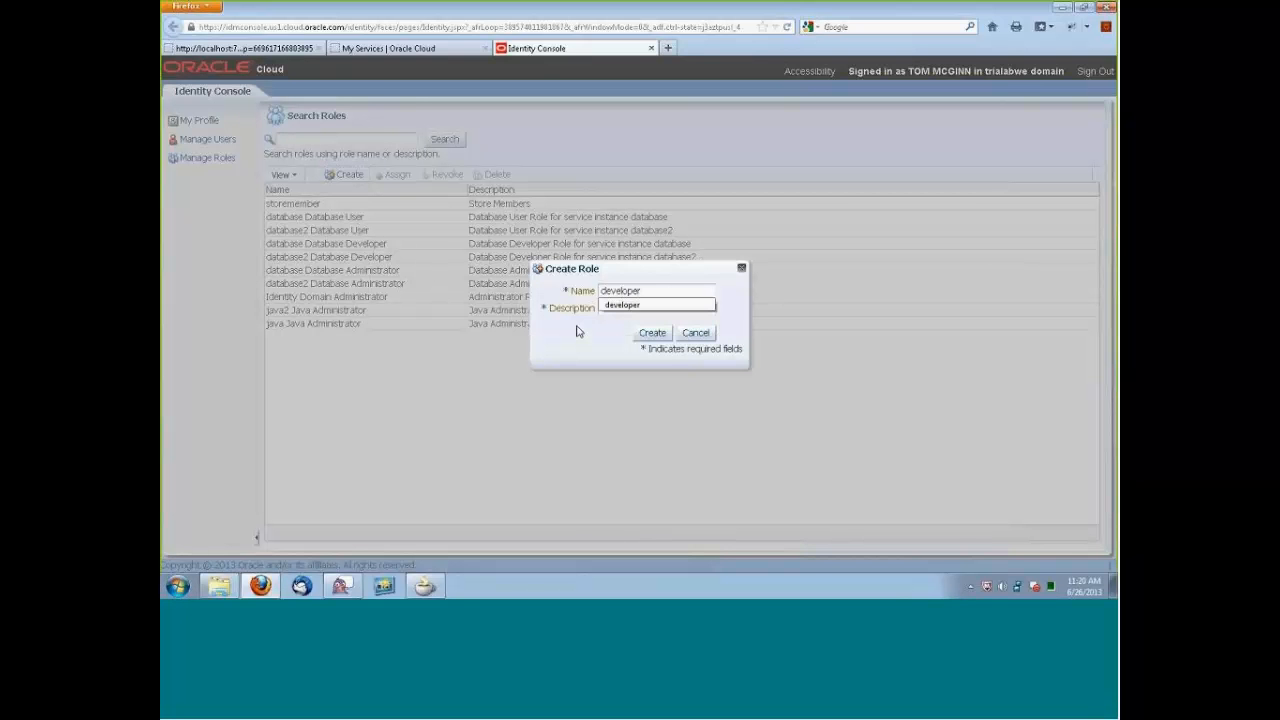
{"action": "left_click", "coordinate": [603, 308]}
{"action": "type", "text": "De"}
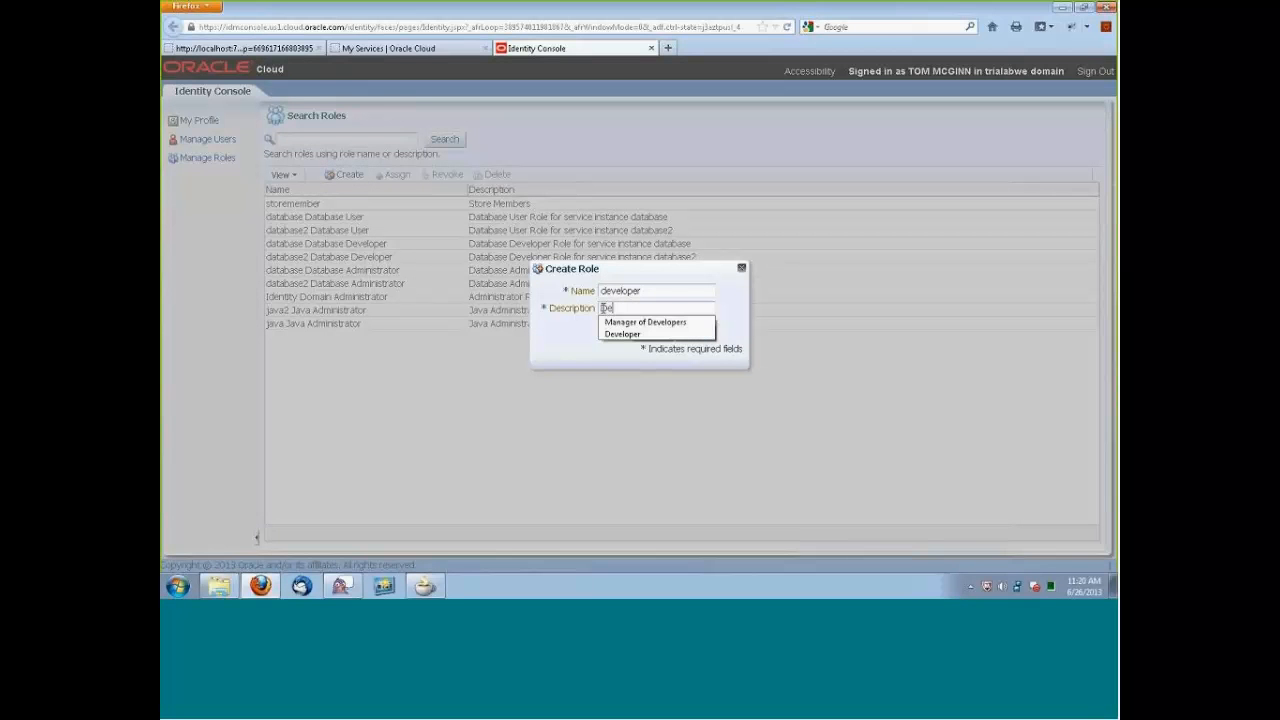
{"action": "left_click", "coordinate": [618, 336]}
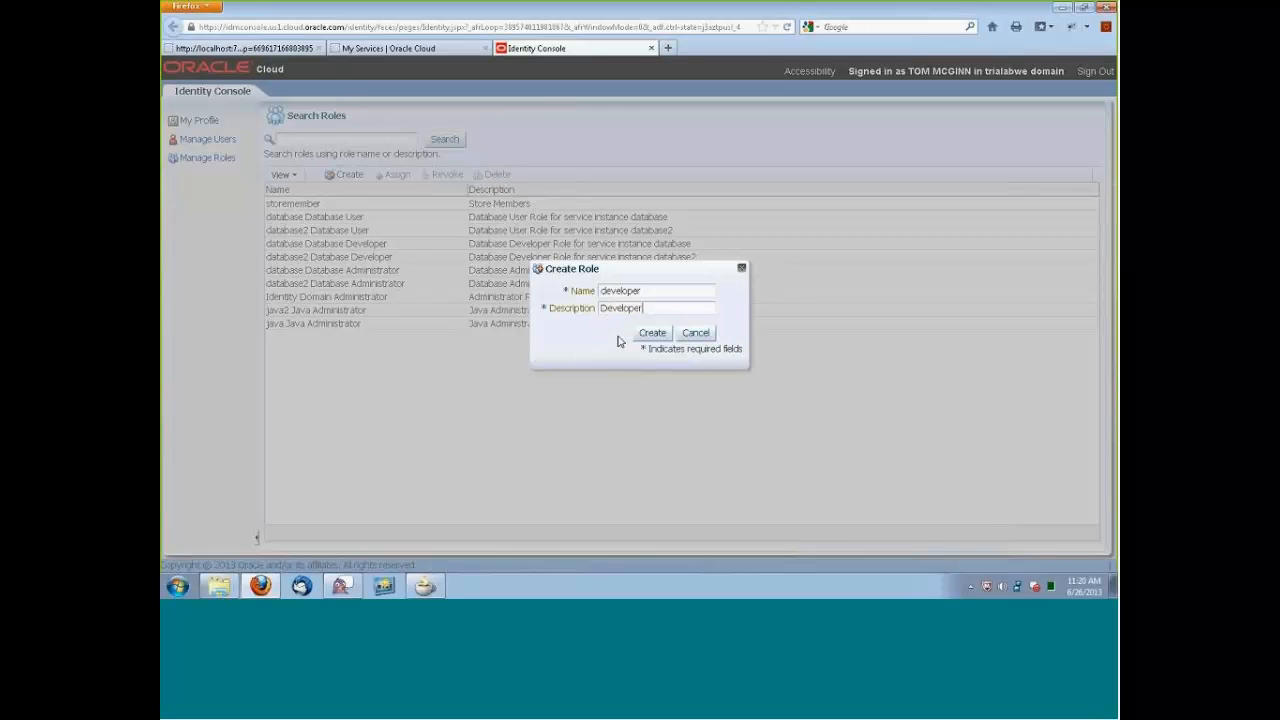
{"action": "left_click", "coordinate": [652, 332]}
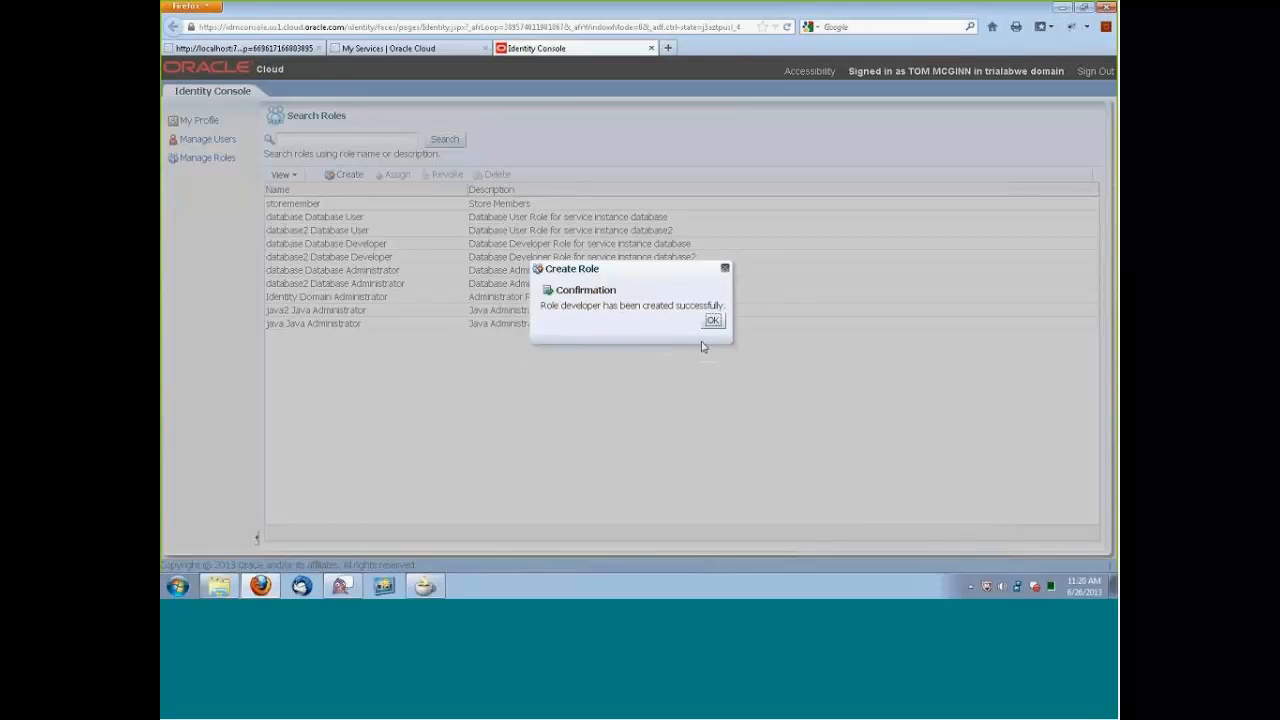
{"action": "left_click", "coordinate": [712, 320]}
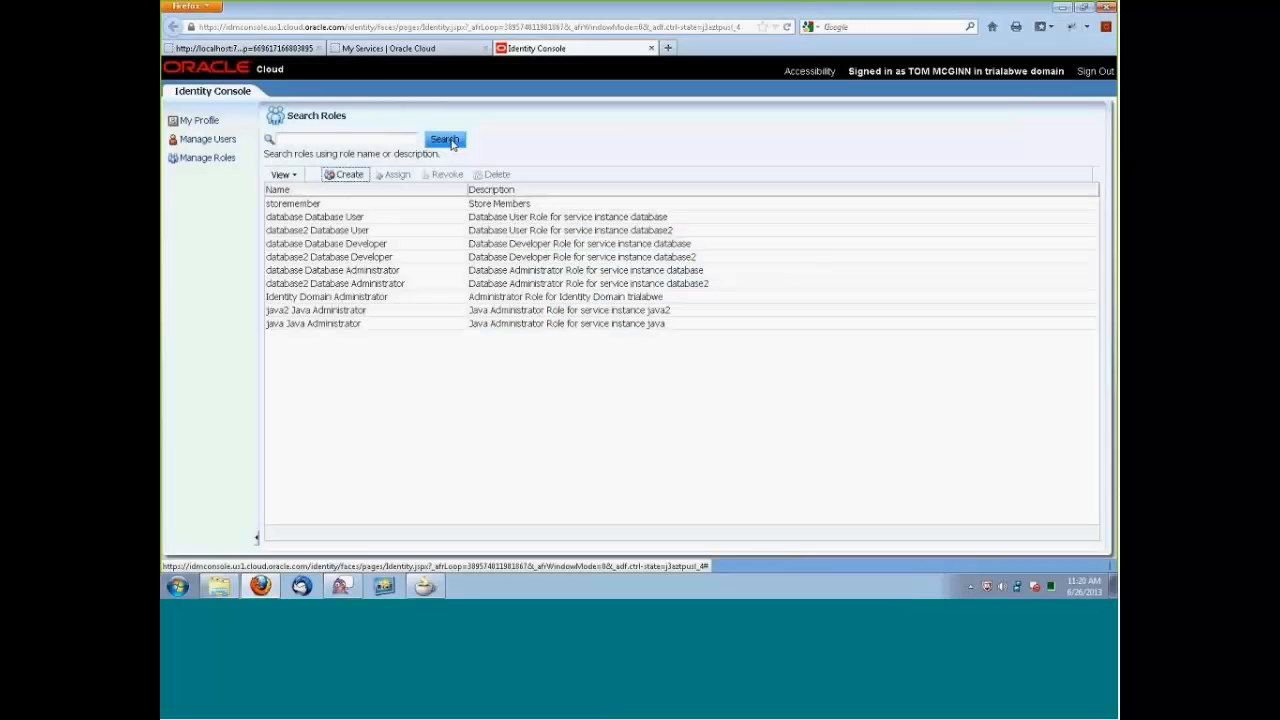
{"action": "left_click", "coordinate": [446, 140]}
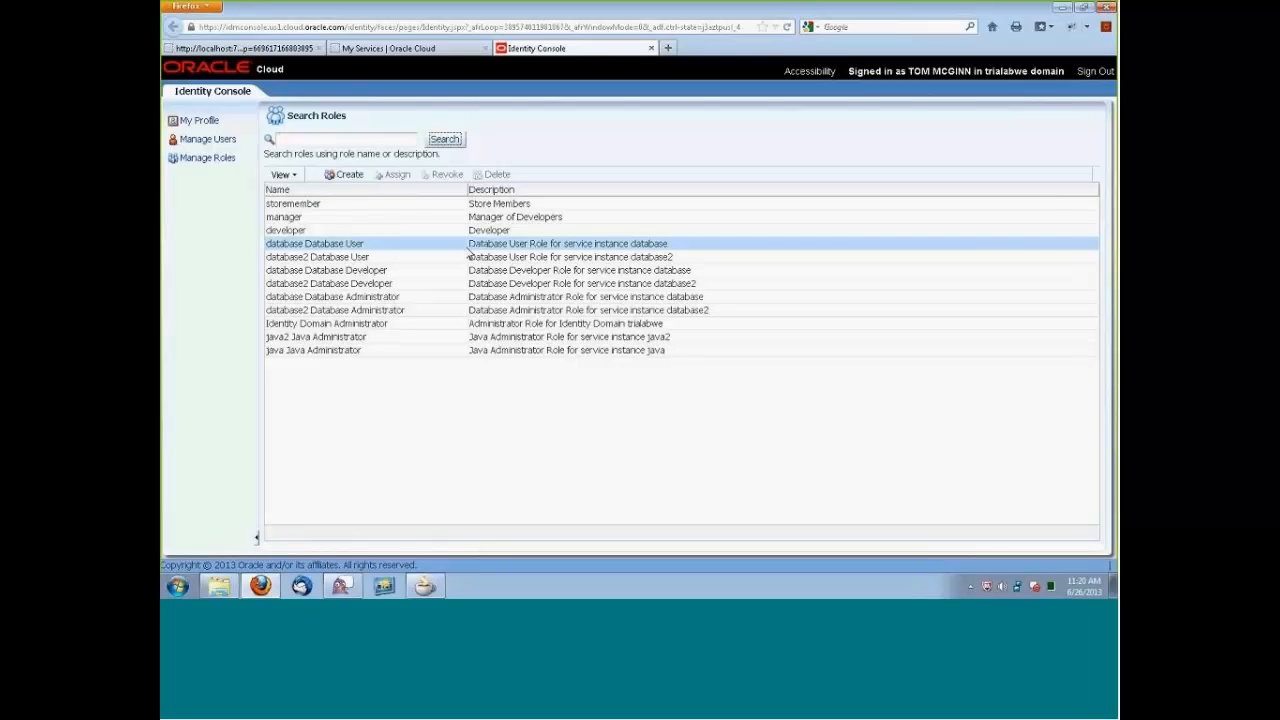
Filter users by j* and assign the manager role to the first-listed of the two company.com test users.
{"action": "left_click", "coordinate": [287, 216]}
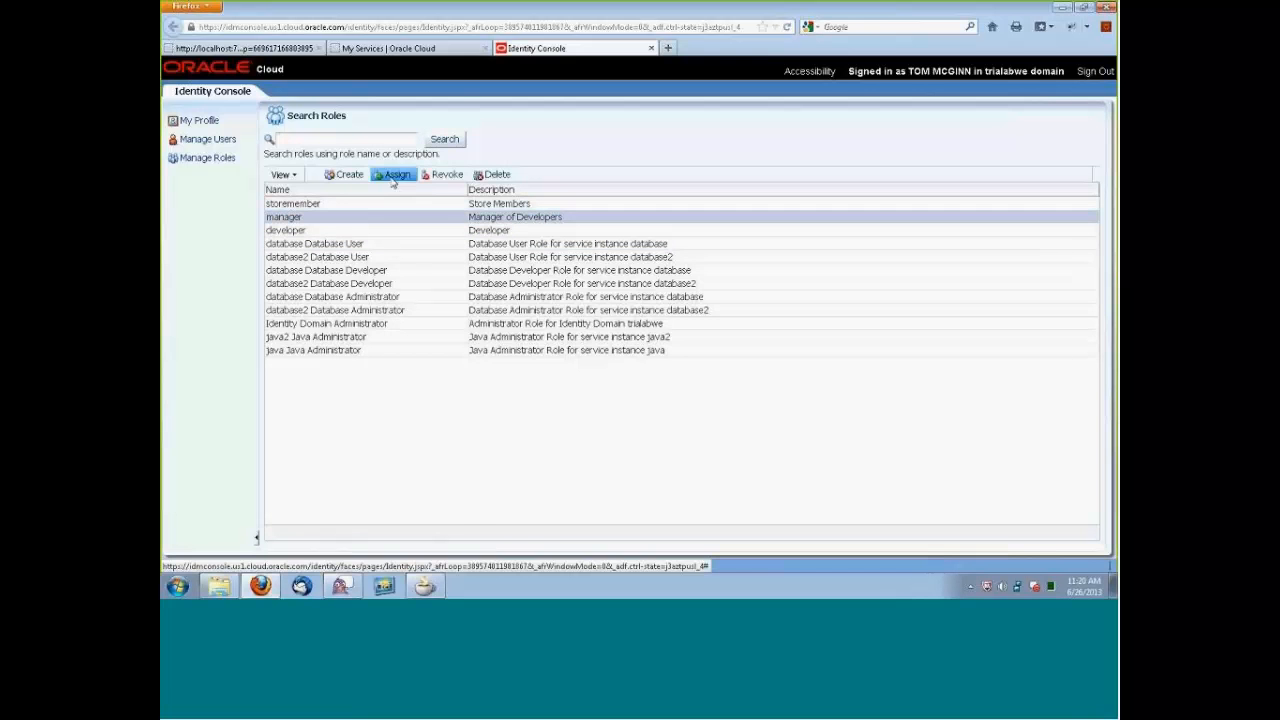
{"action": "left_click", "coordinate": [393, 176]}
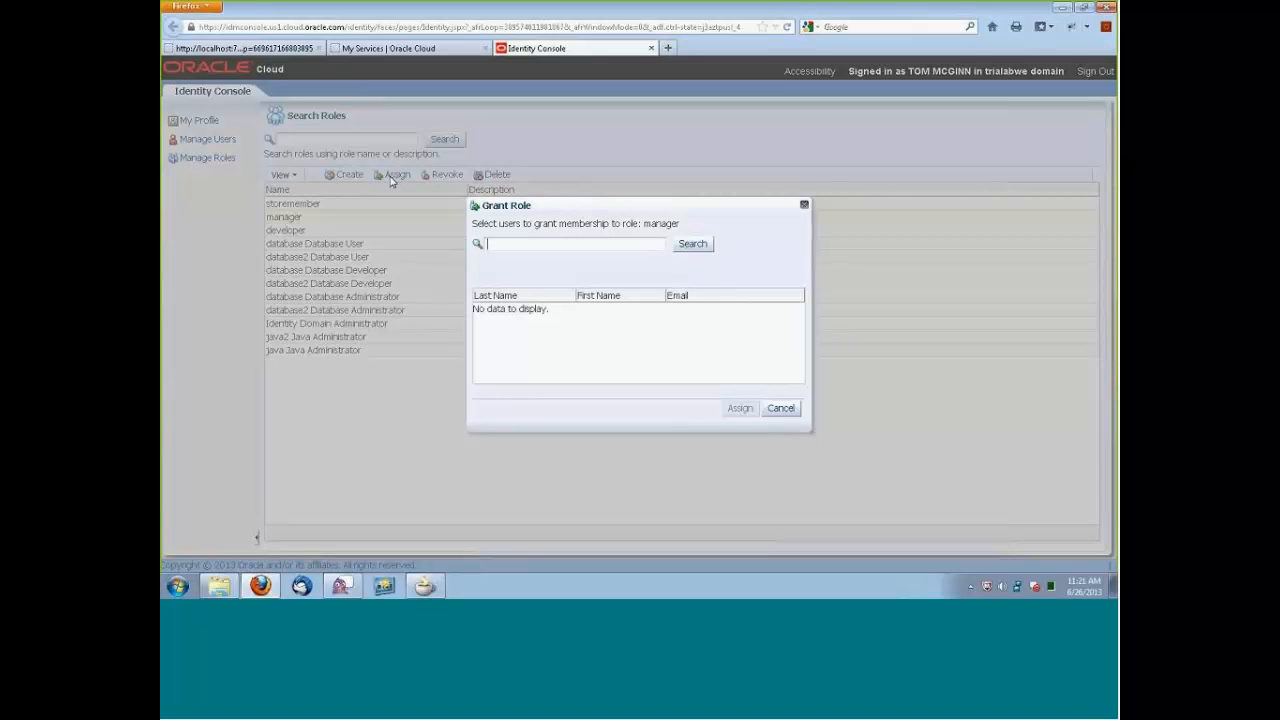
{"action": "left_click", "coordinate": [694, 247]}
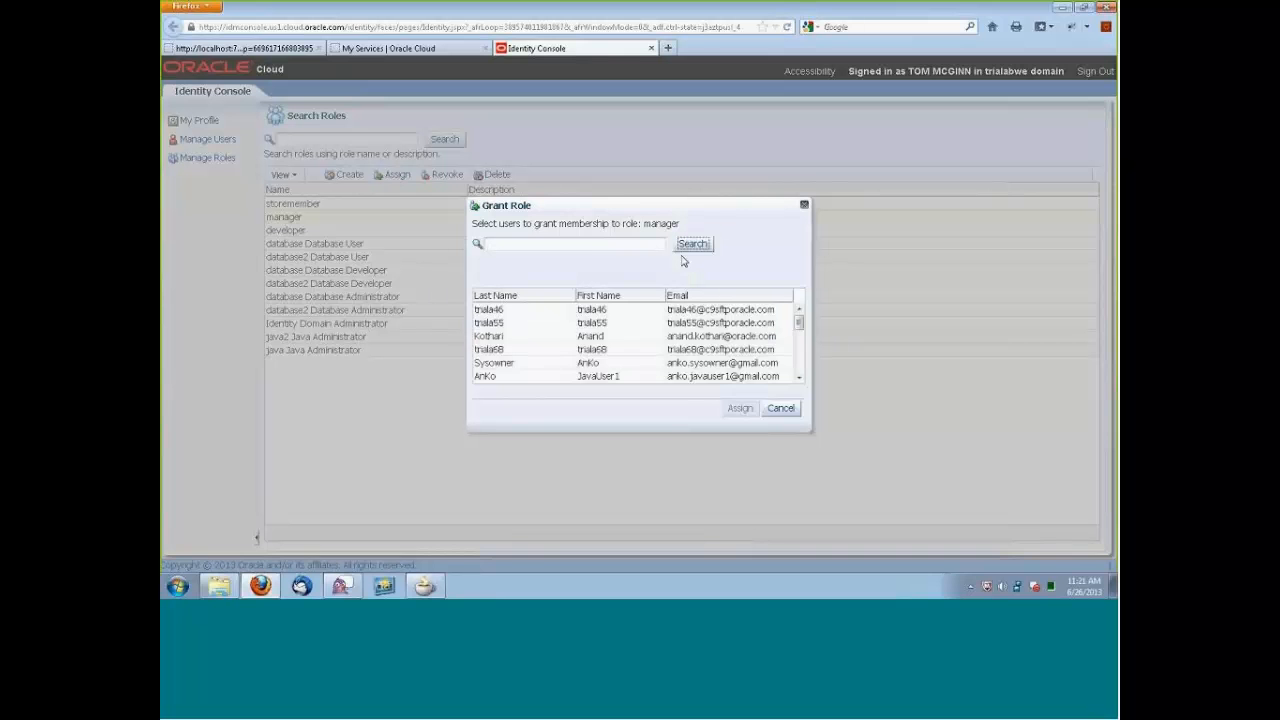
{"action": "left_click", "coordinate": [576, 245]}
{"action": "type", "text": "j*"}
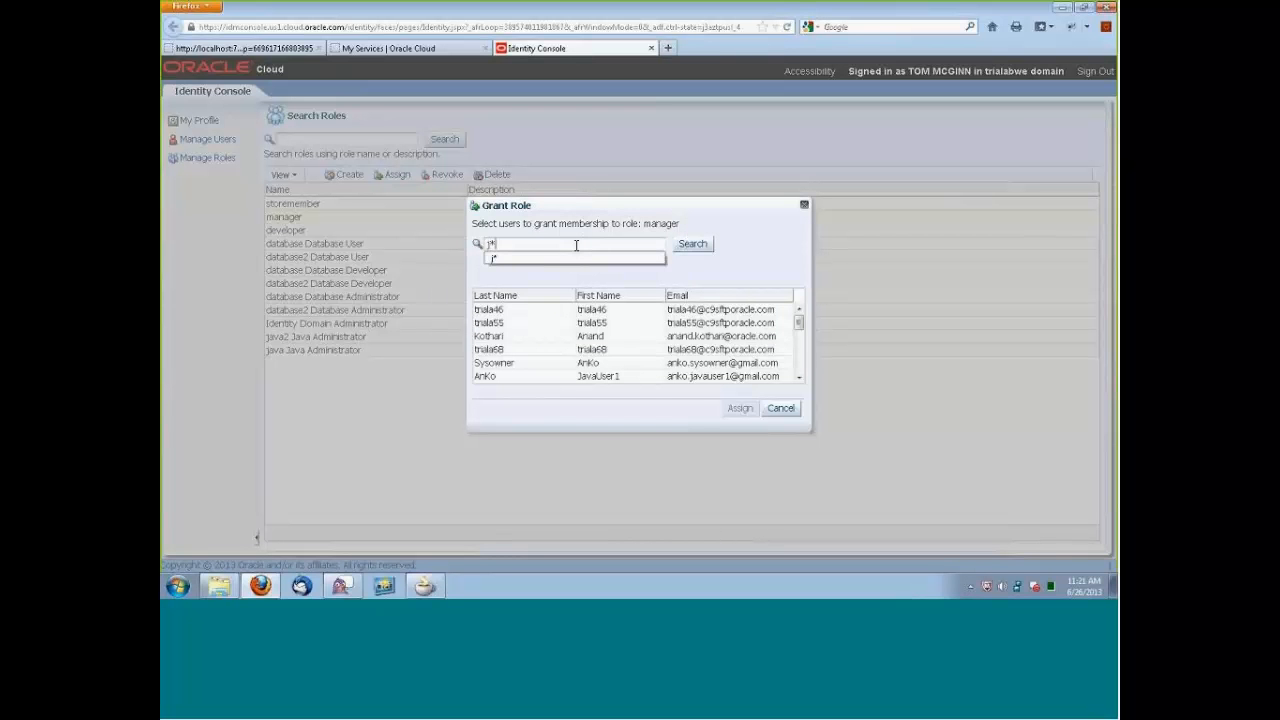
{"action": "left_click", "coordinate": [707, 247]}
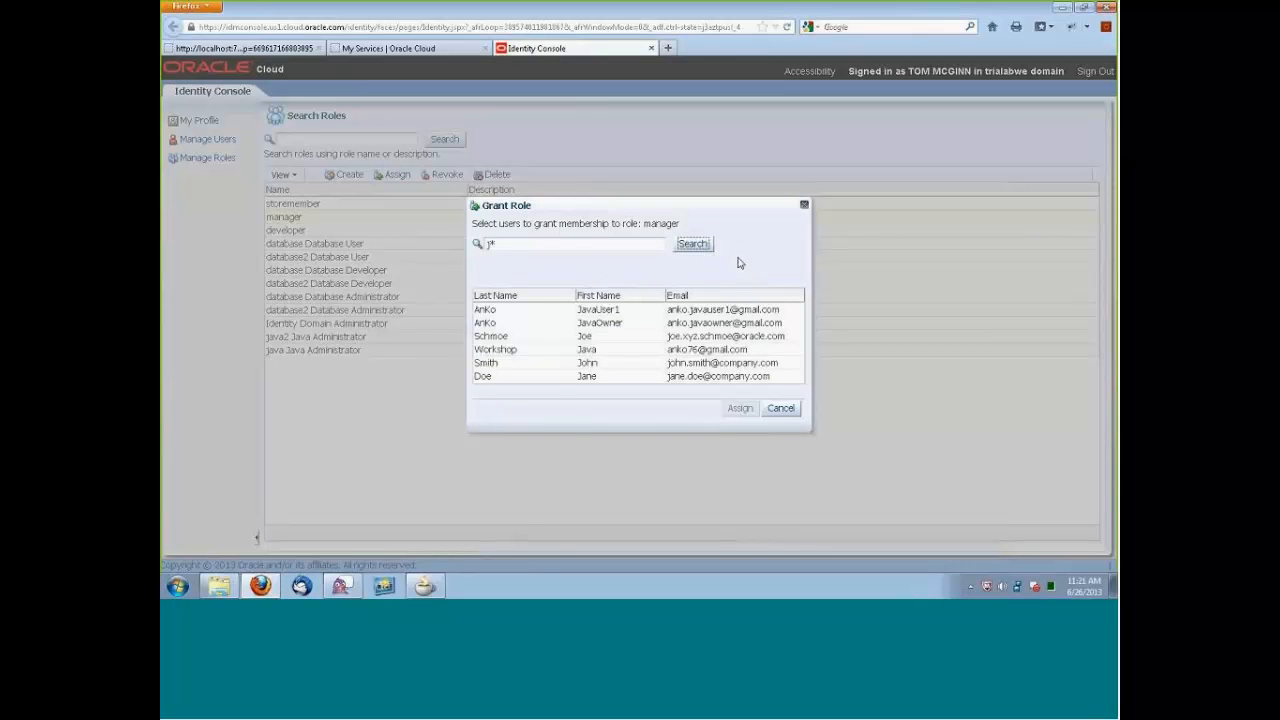
{"action": "left_click", "coordinate": [543, 364]}
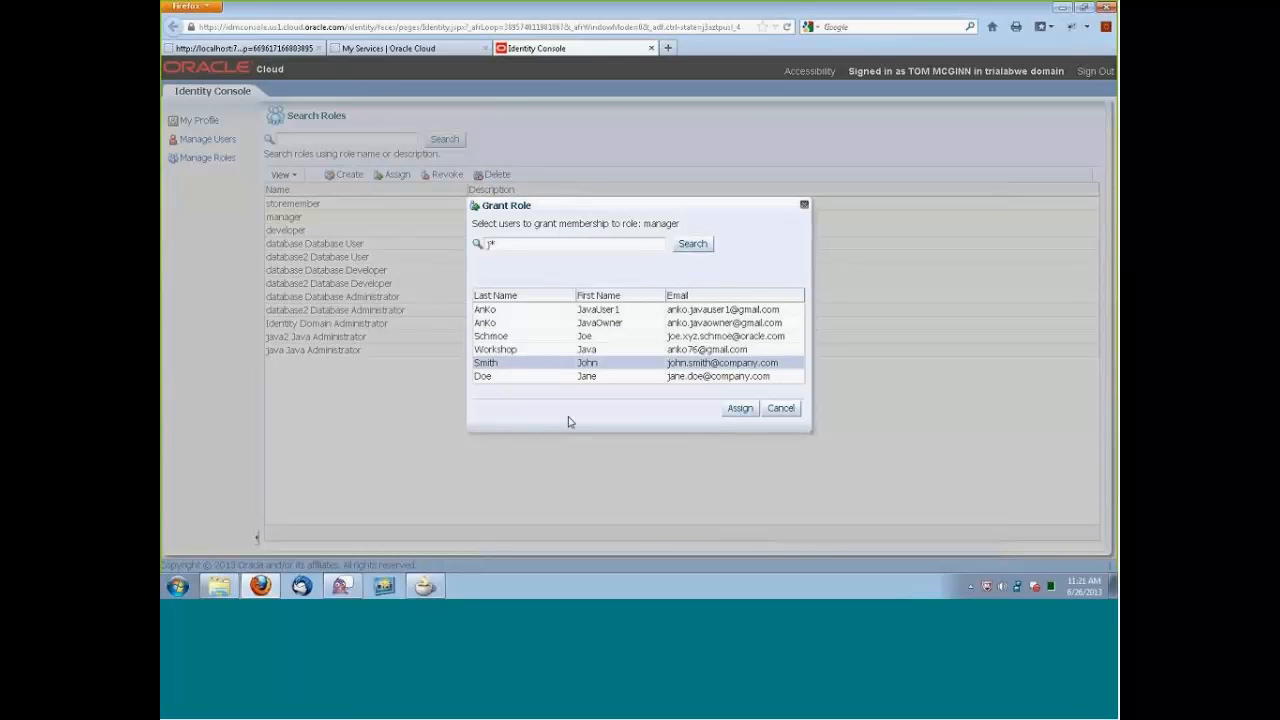
{"action": "left_click", "coordinate": [740, 410]}
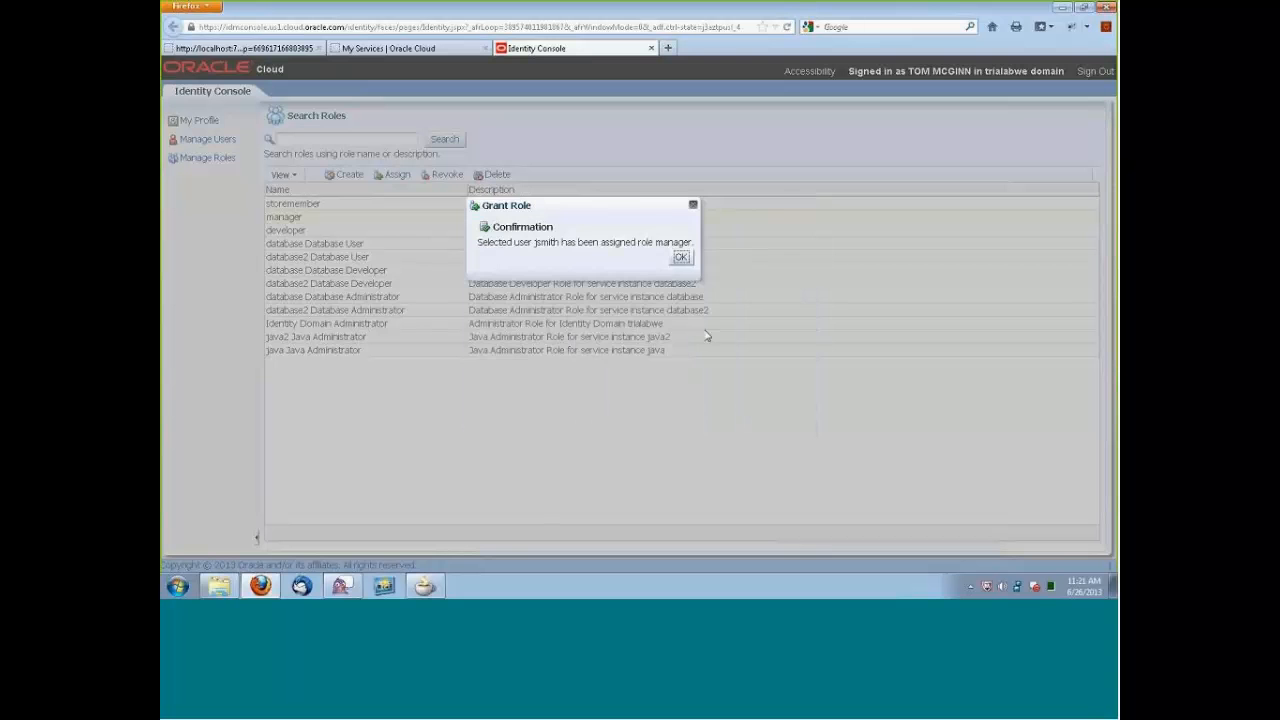
{"action": "key", "text": "Return"}
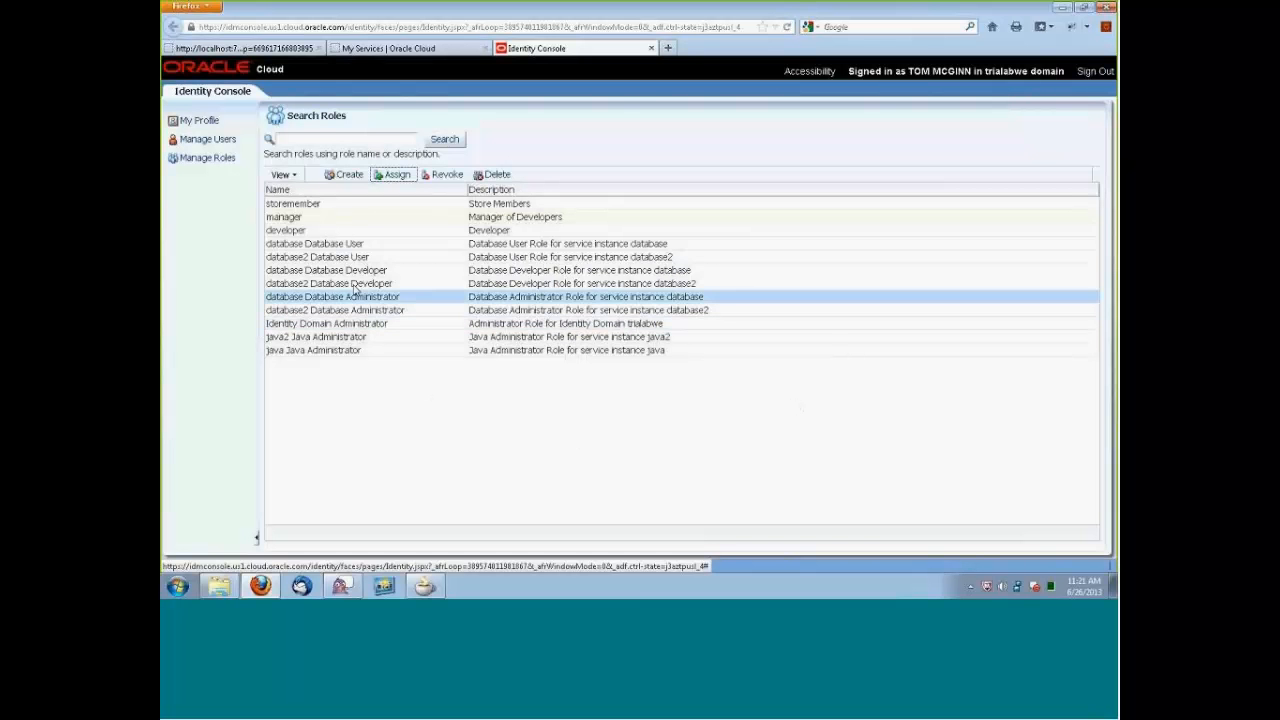
Filter users by j* and assign the developer role to the second-listed of the two company.com test users.
{"action": "left_click", "coordinate": [295, 231]}
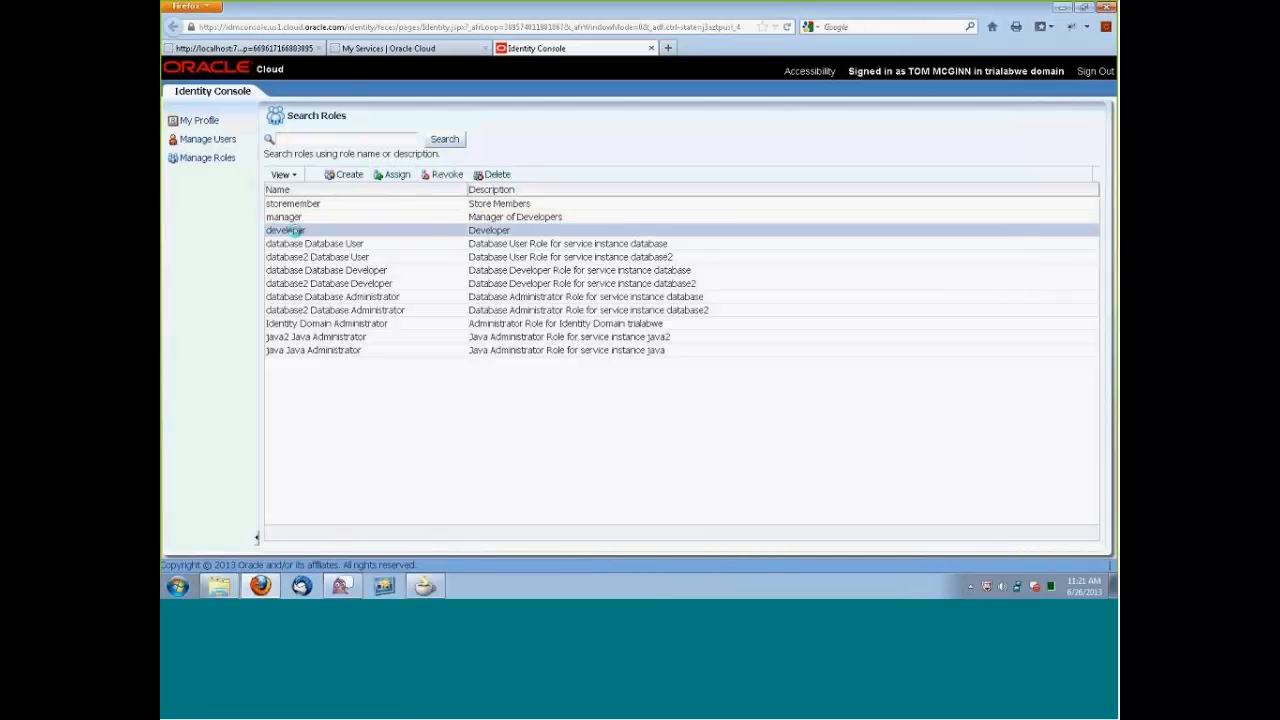
{"action": "left_click", "coordinate": [393, 175]}
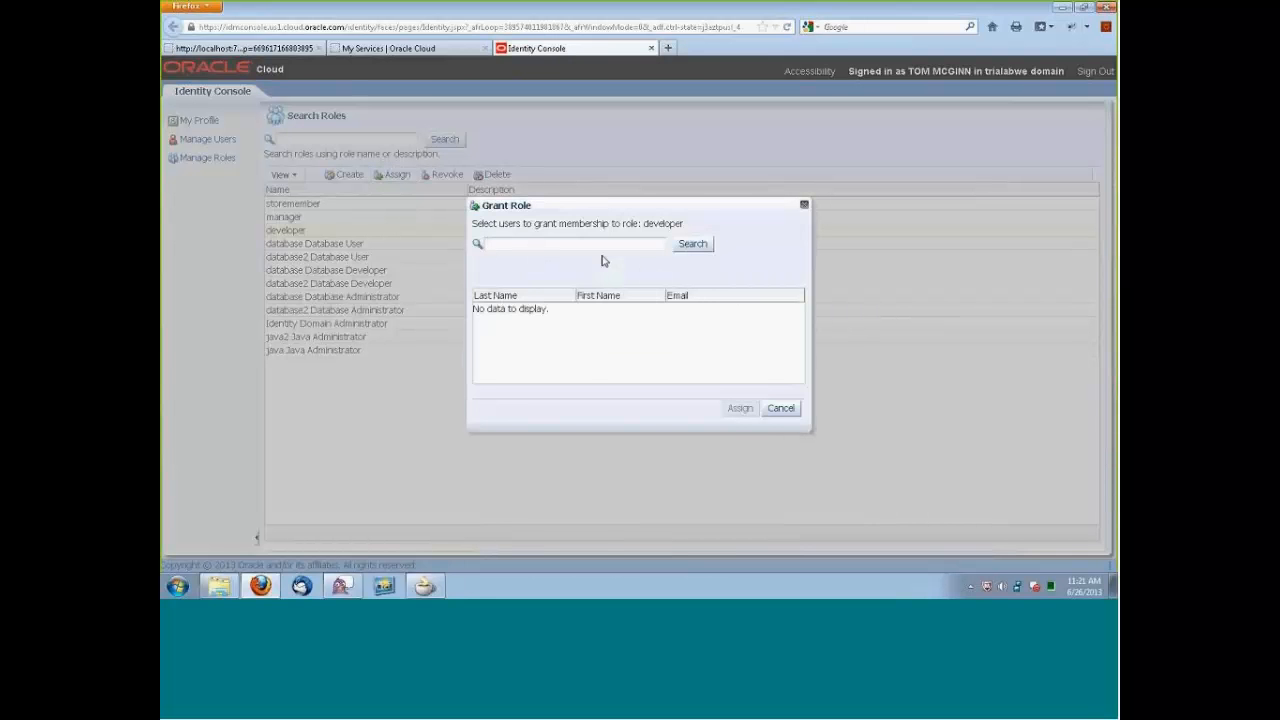
{"action": "type", "text": "j*"}
{"action": "left_click", "coordinate": [692, 243]}
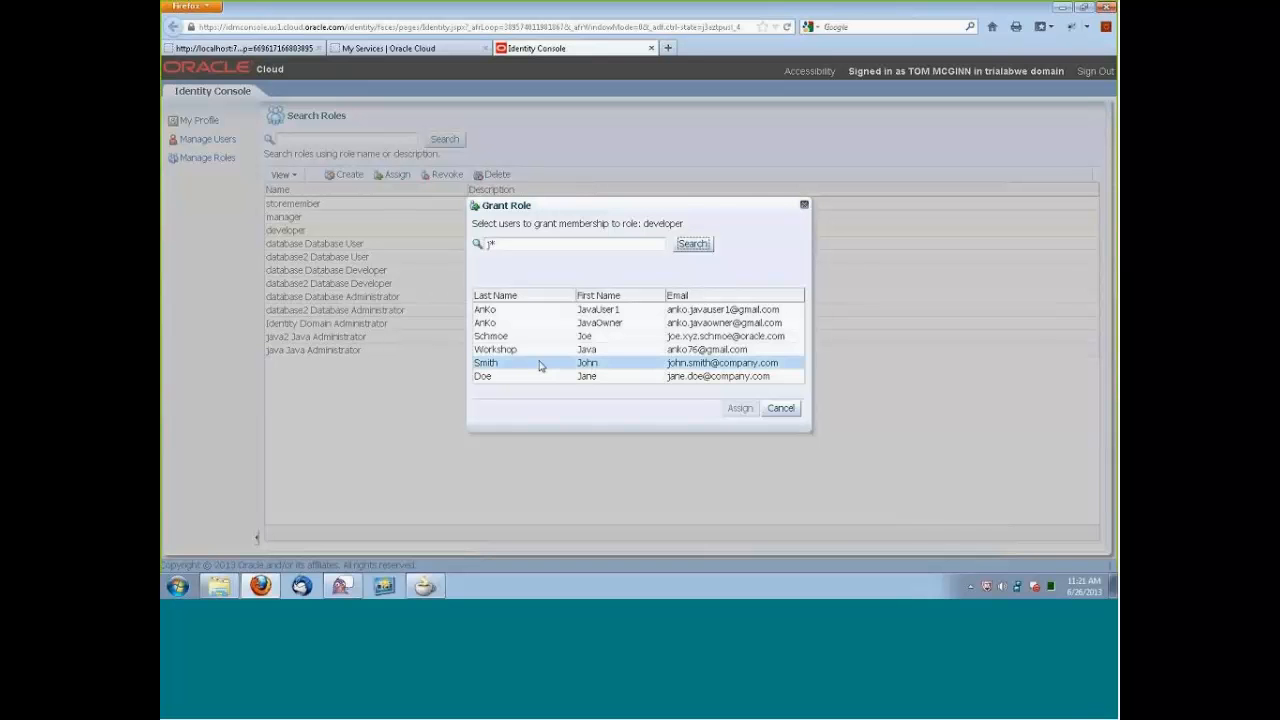
{"action": "left_click", "coordinate": [523, 376]}
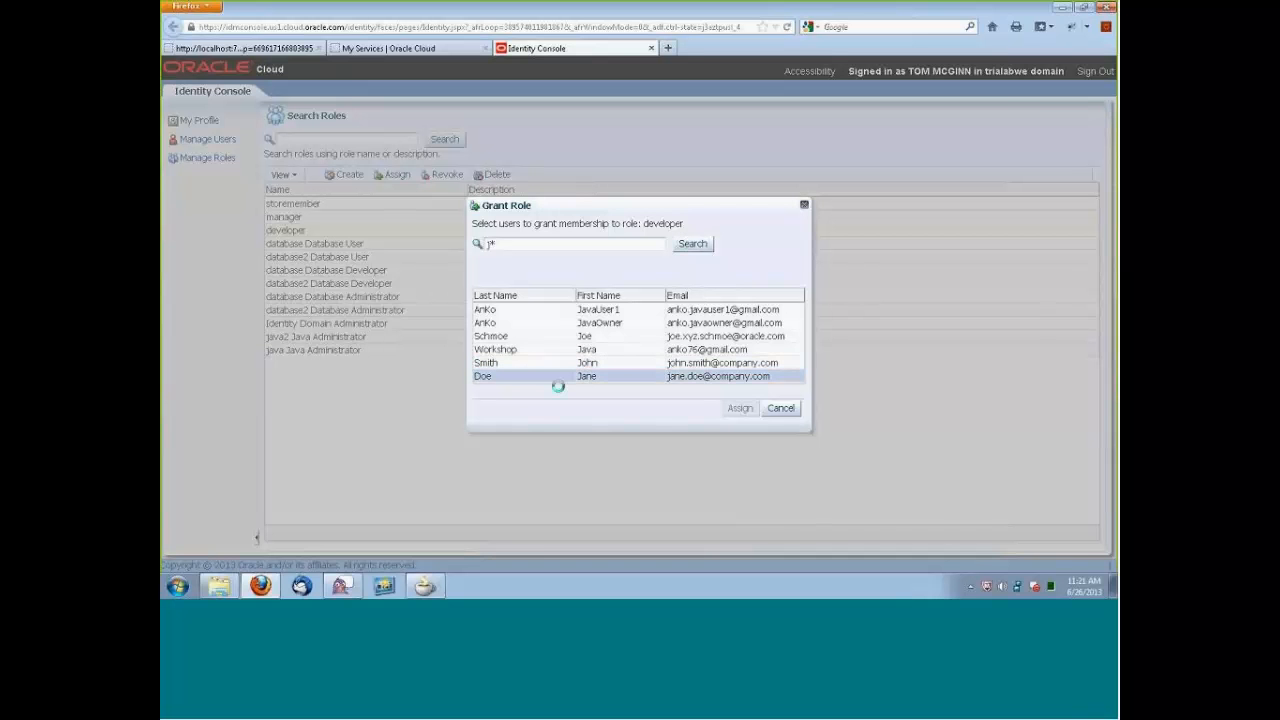
{"action": "left_click", "coordinate": [739, 408]}
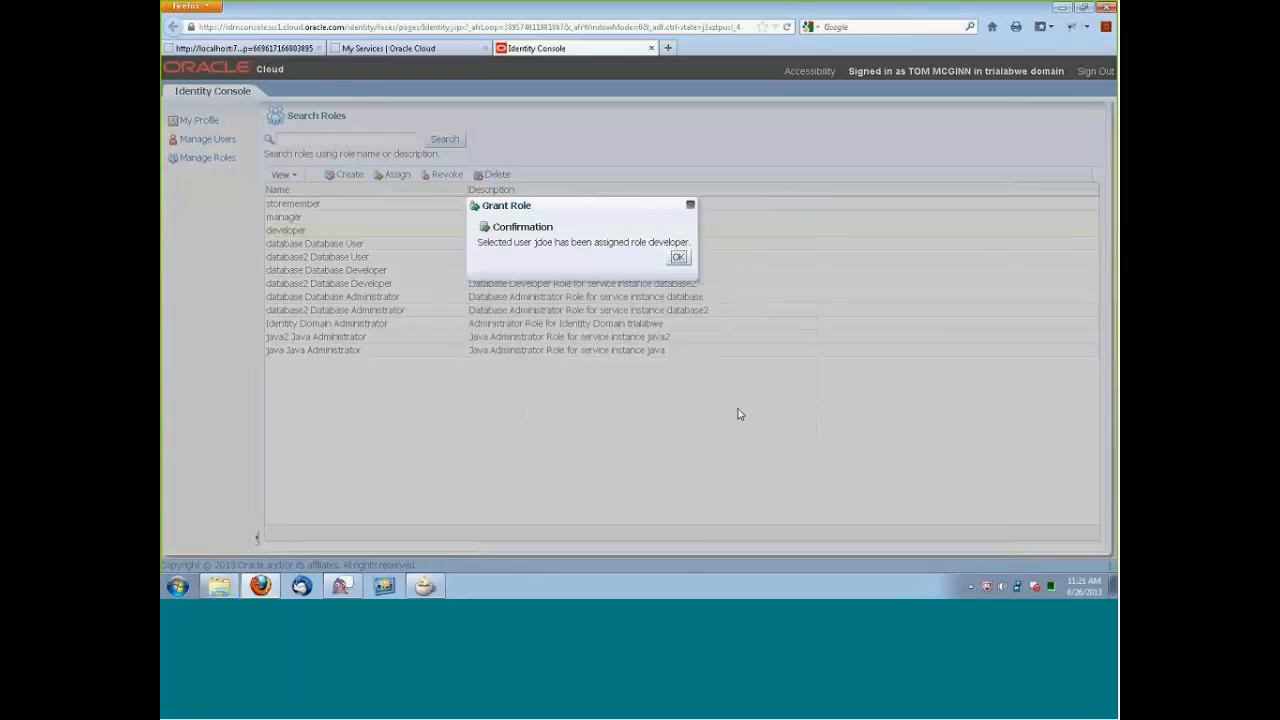
{"action": "left_click", "coordinate": [678, 257]}
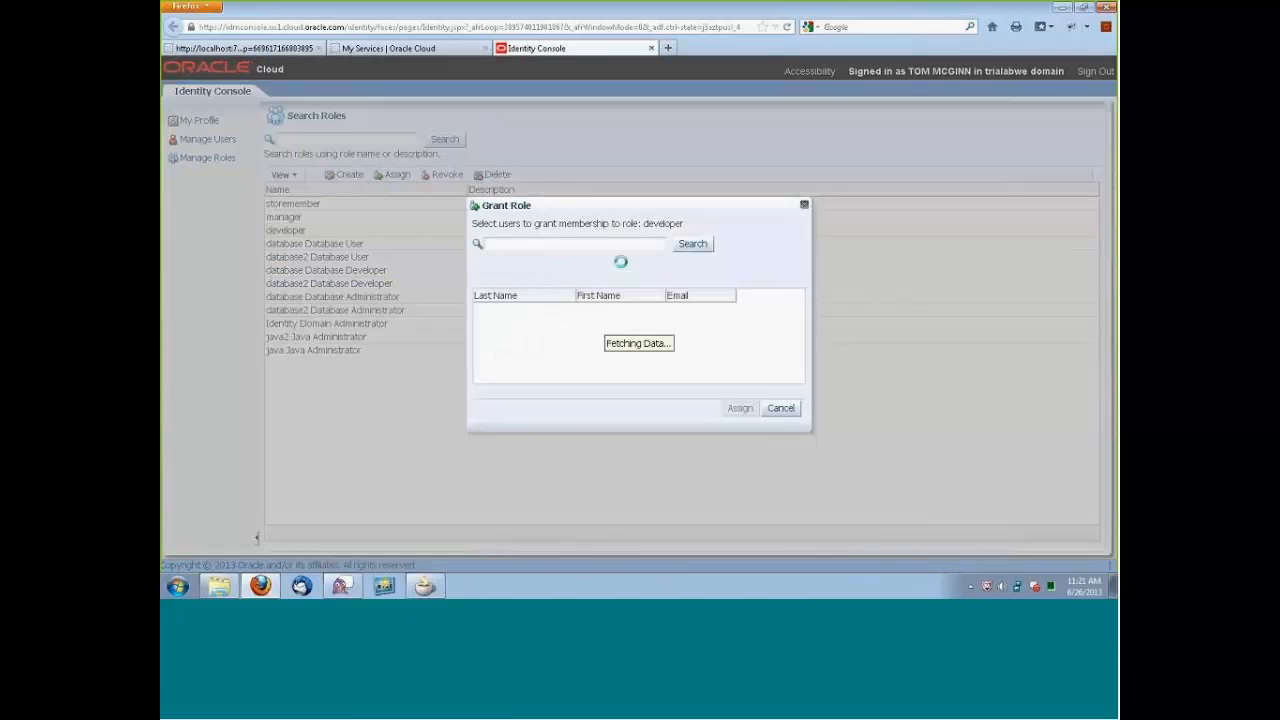
Also grant the developer role to the test user who holds the manager role, searching users with js*.
{"action": "type", "text": "j"}
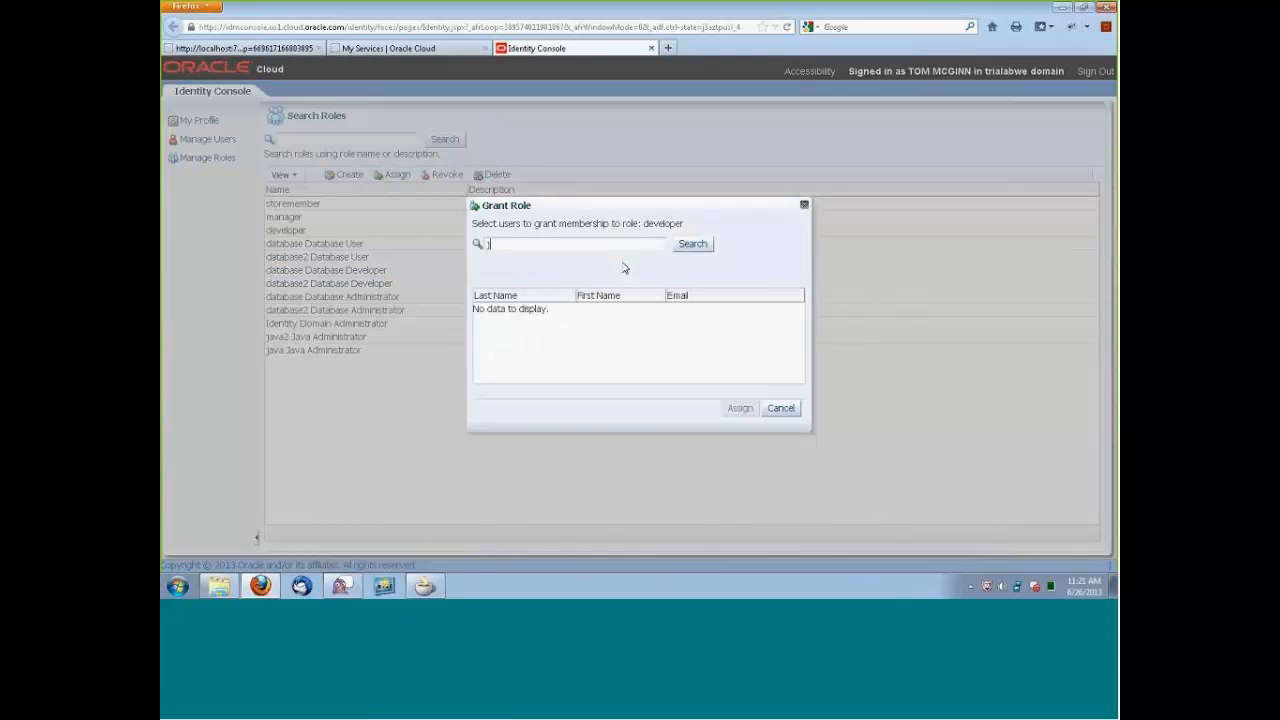
{"action": "type", "text": "os*"}
{"action": "left_click", "coordinate": [693, 244]}
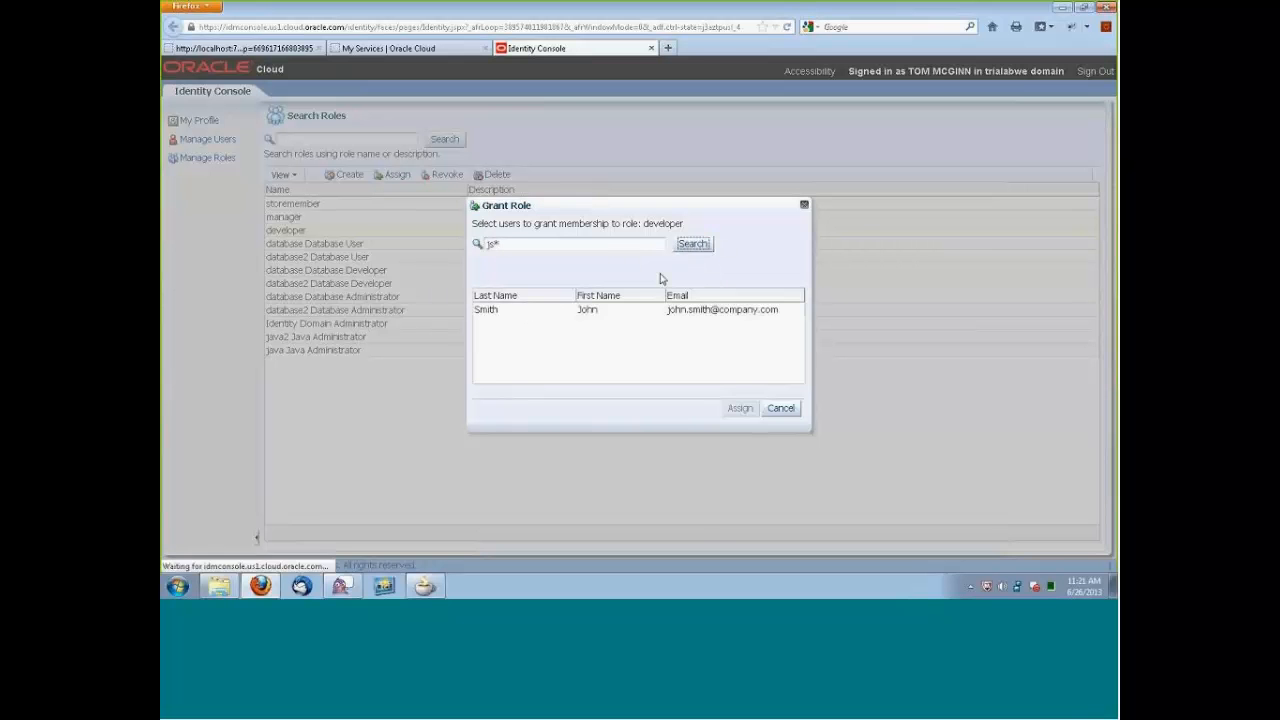
{"action": "left_click", "coordinate": [541, 310]}
{"action": "left_click", "coordinate": [739, 409]}
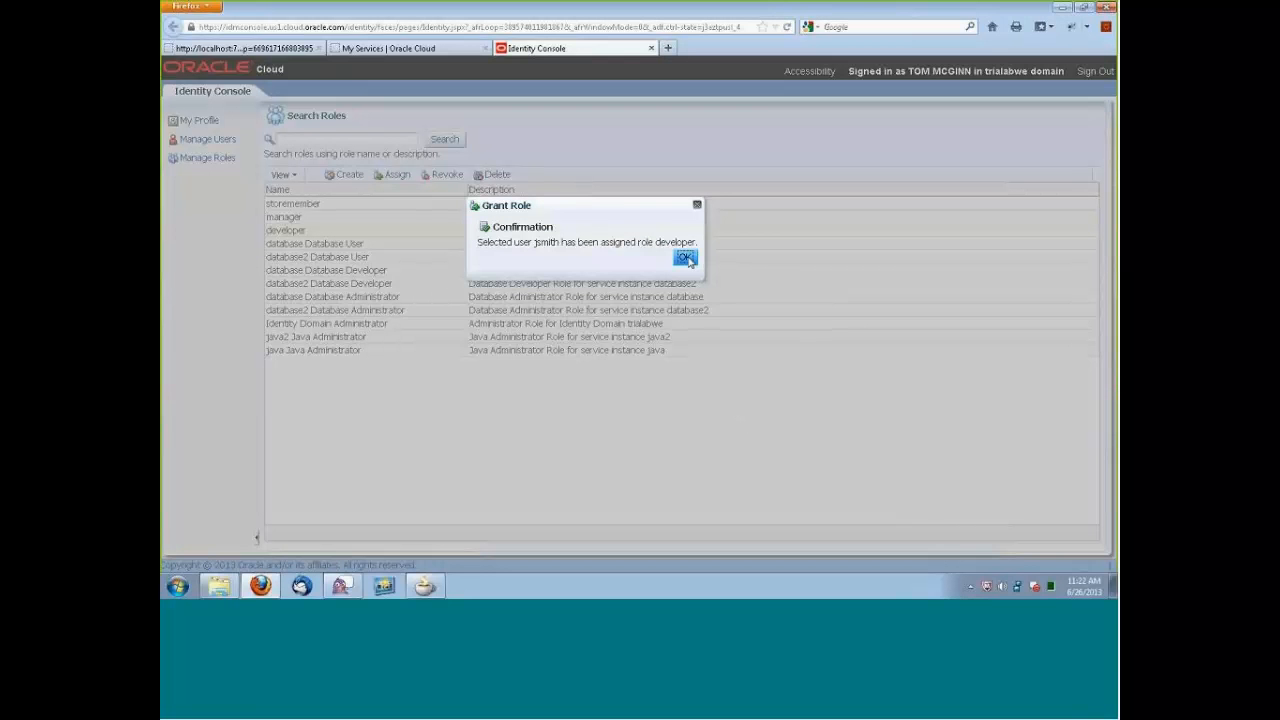
{"action": "left_click", "coordinate": [685, 258]}
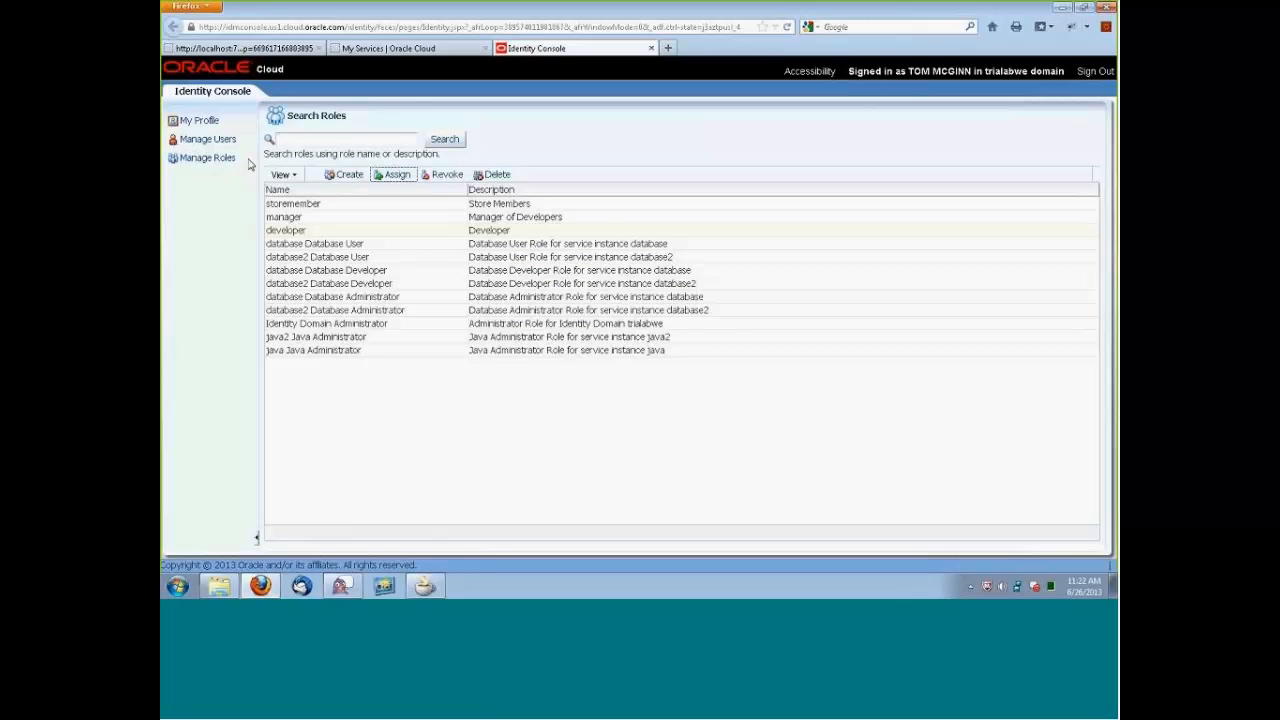
List all users in Manage Users and review the membership roles of the company.com test user who was granted both roles.
{"action": "left_click", "coordinate": [218, 141]}
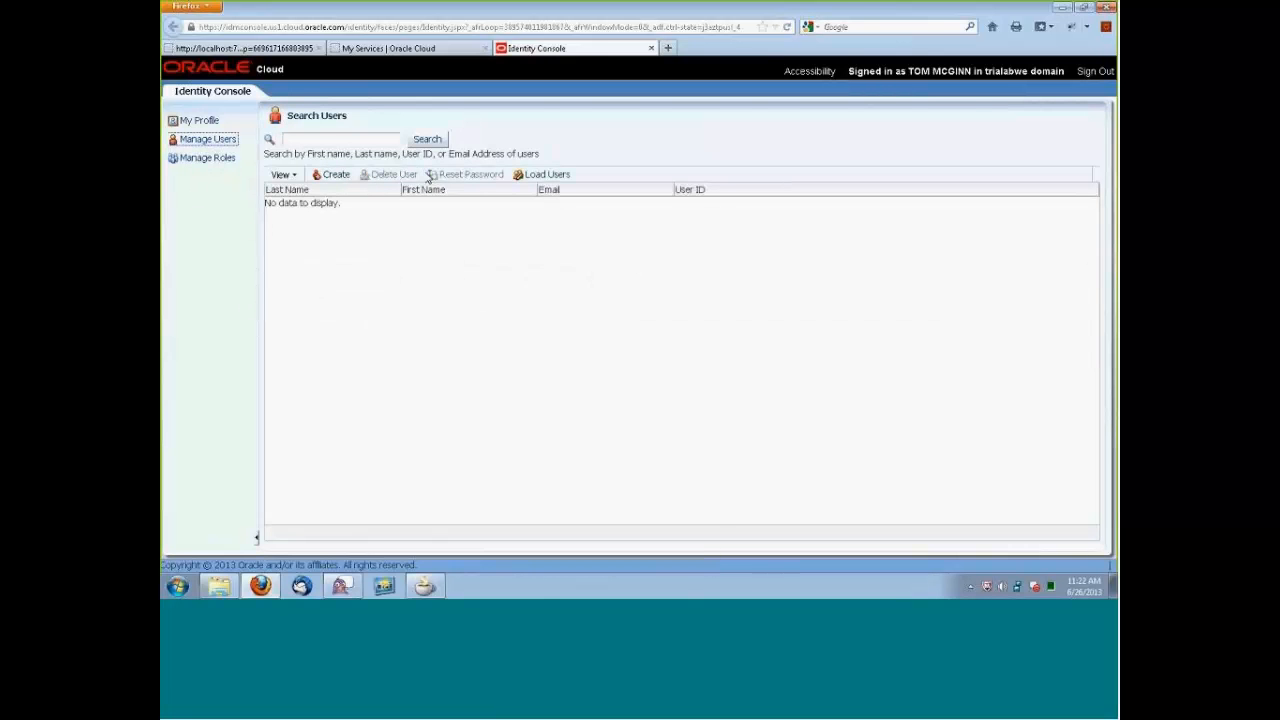
{"action": "left_click", "coordinate": [427, 139]}
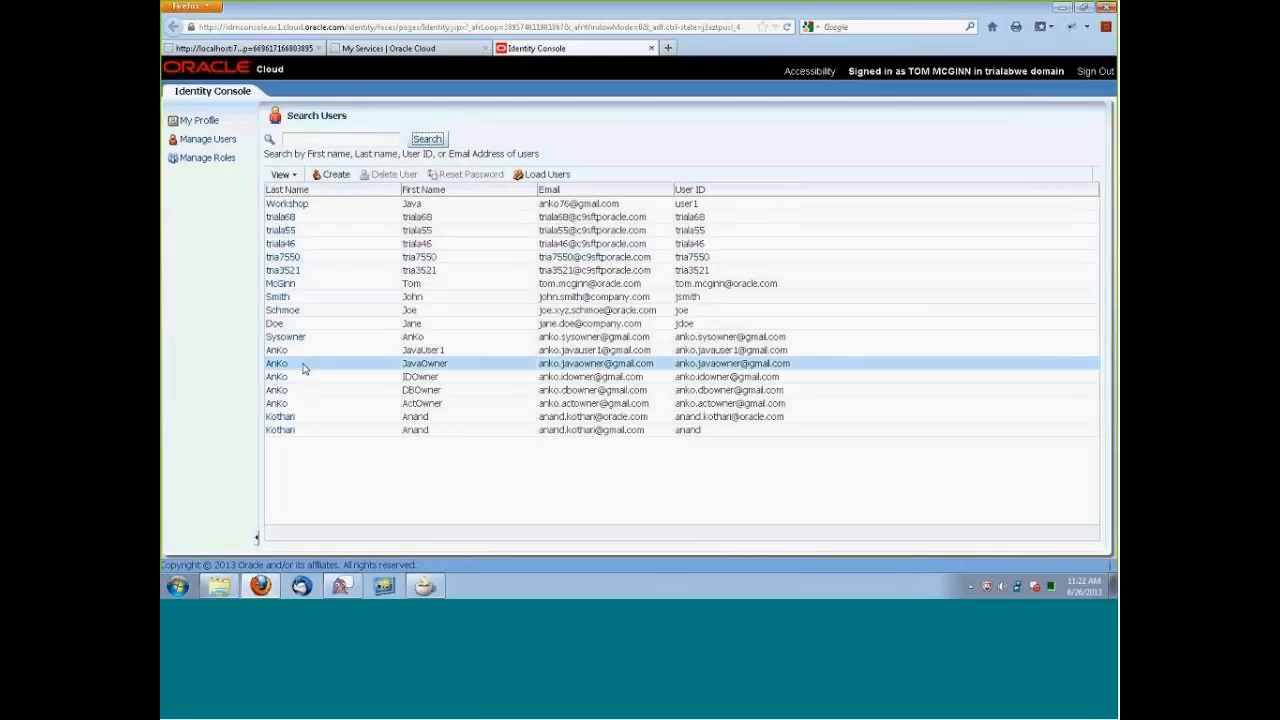
{"action": "left_click", "coordinate": [285, 297]}
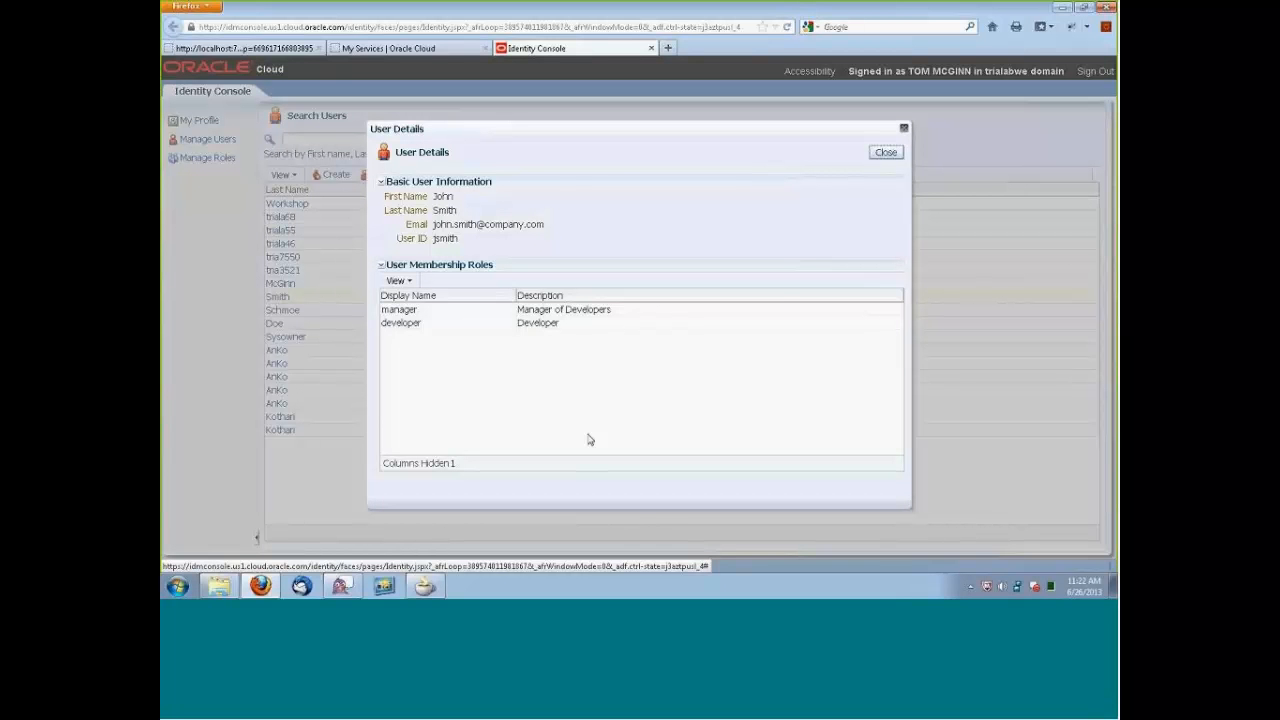
{"action": "left_click", "coordinate": [889, 152]}
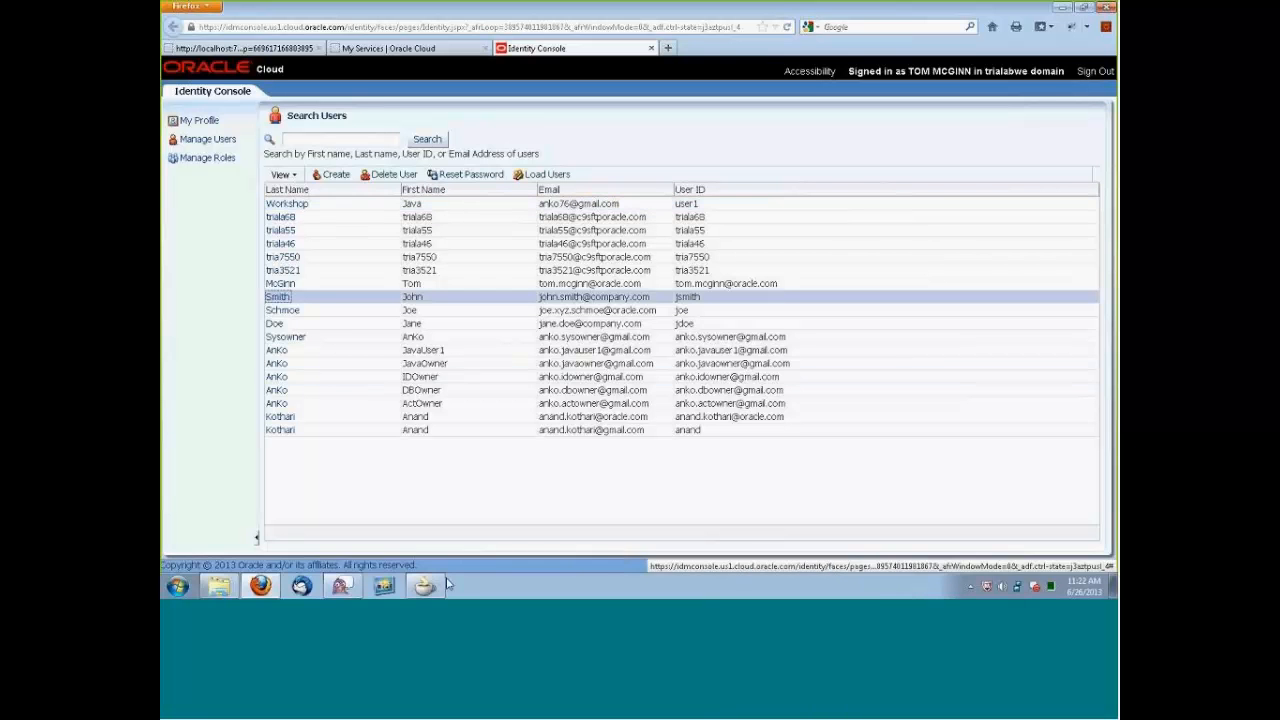
Switch to JDeveloper and open the first.jspx page, rechecking the Identity Console in Firefox before returning to it.
{"action": "mouse_move", "coordinate": [428, 590]}
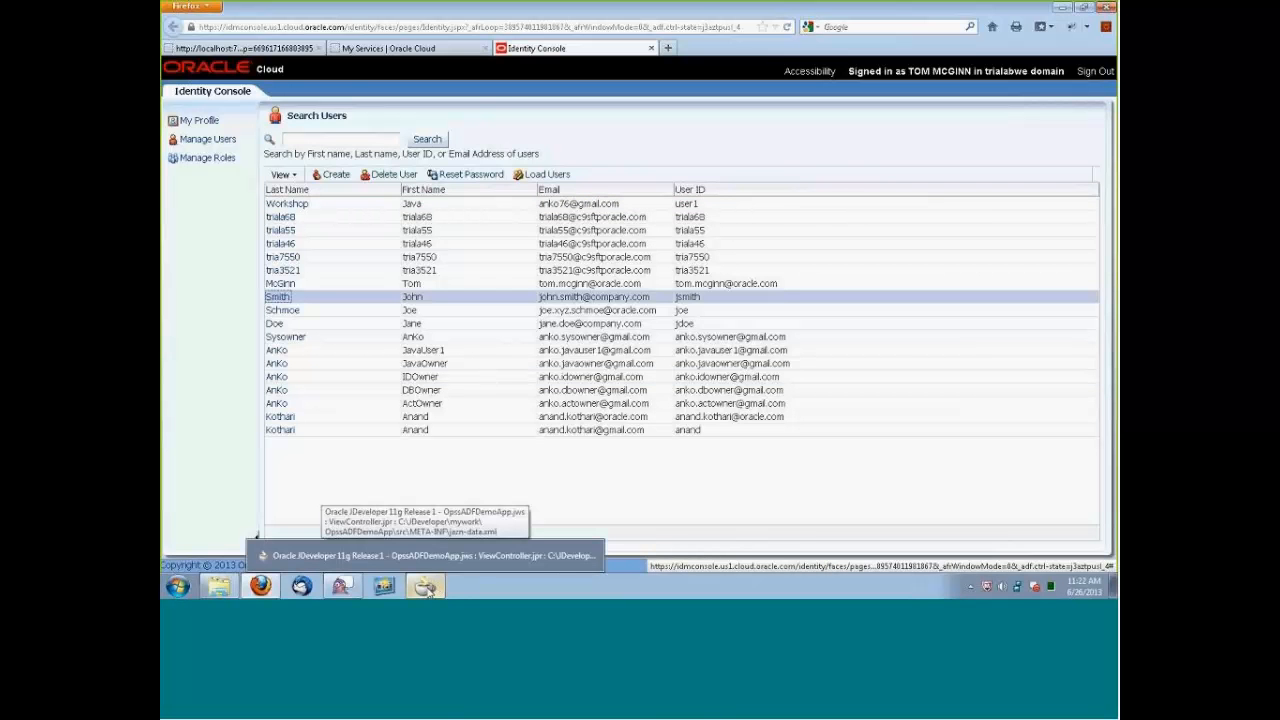
{"action": "left_click", "coordinate": [428, 591]}
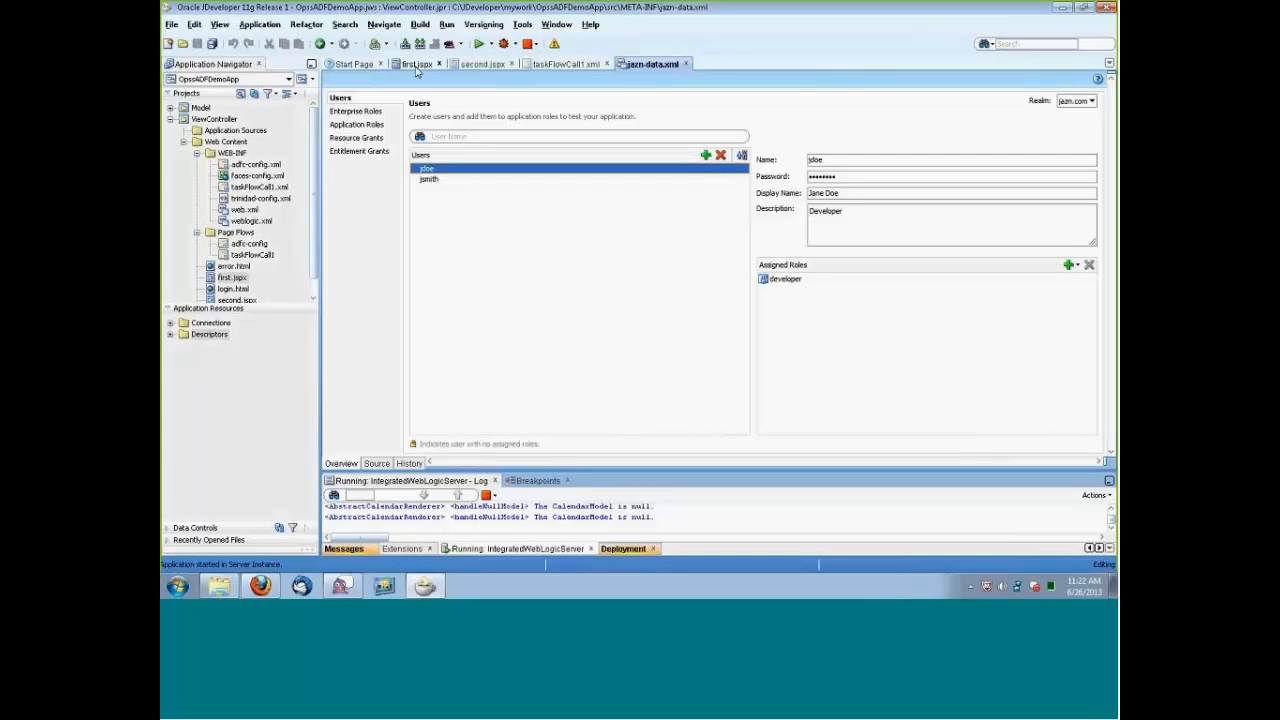
{"action": "left_click", "coordinate": [416, 64]}
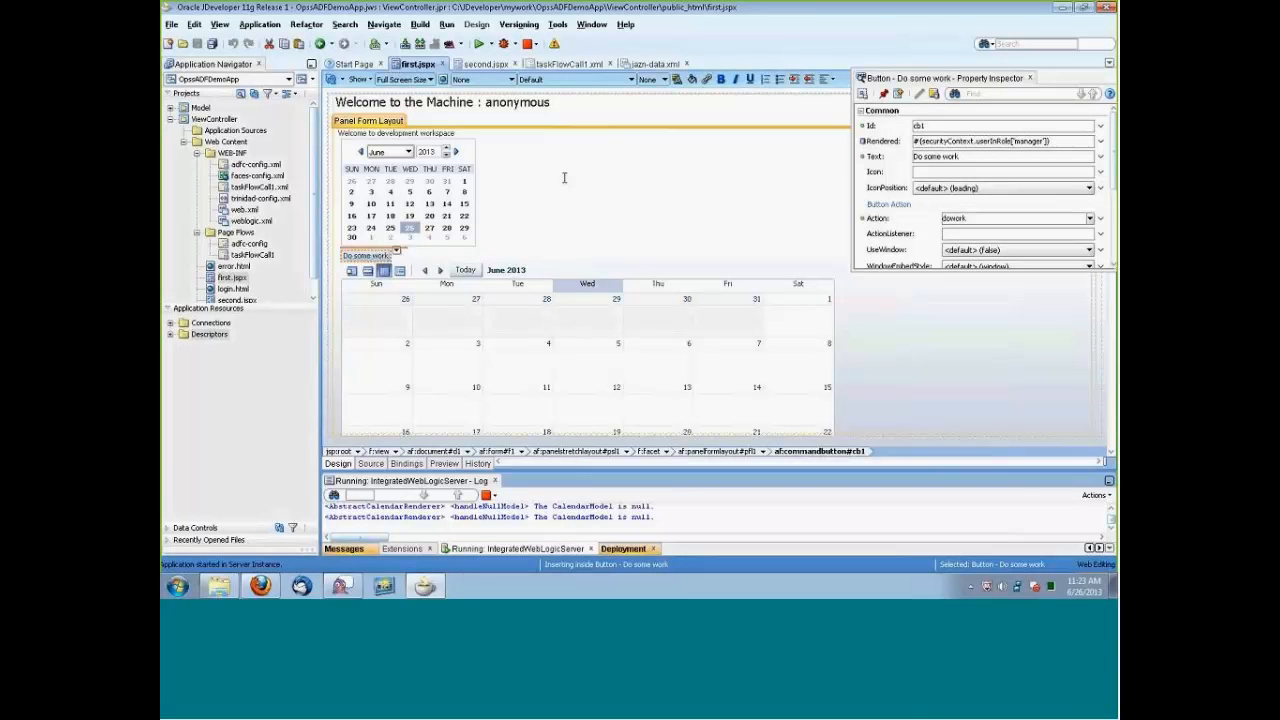
{"action": "left_click", "coordinate": [260, 586]}
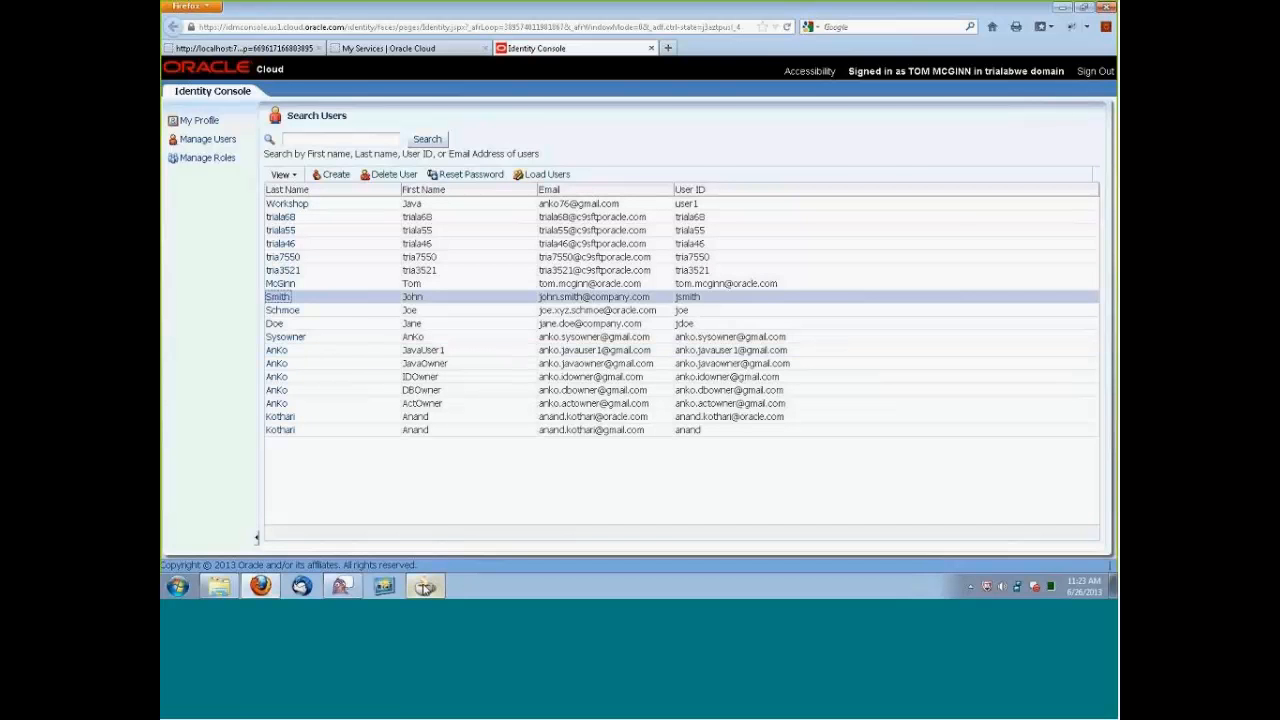
{"action": "left_click", "coordinate": [425, 586]}
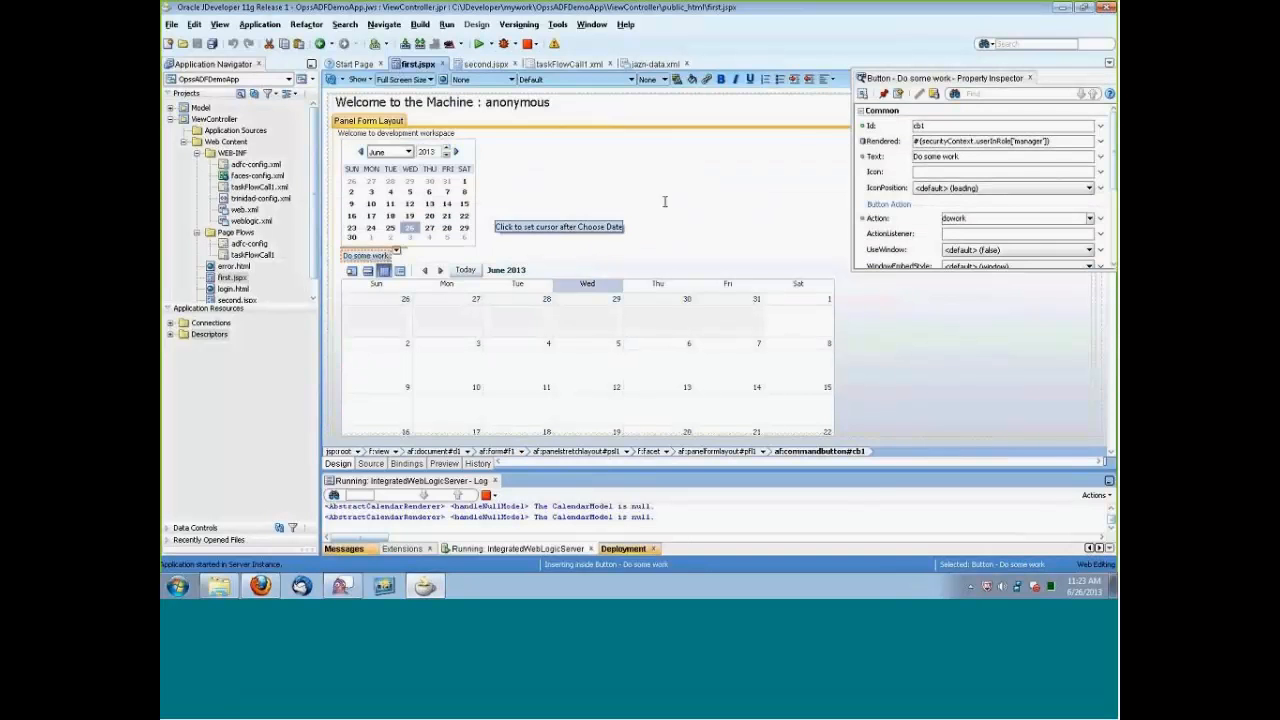
Try to prefix the manager role in the Choose Date component's Rendered expression with the identity domain, trialabwe.
{"action": "left_click", "coordinate": [436, 203]}
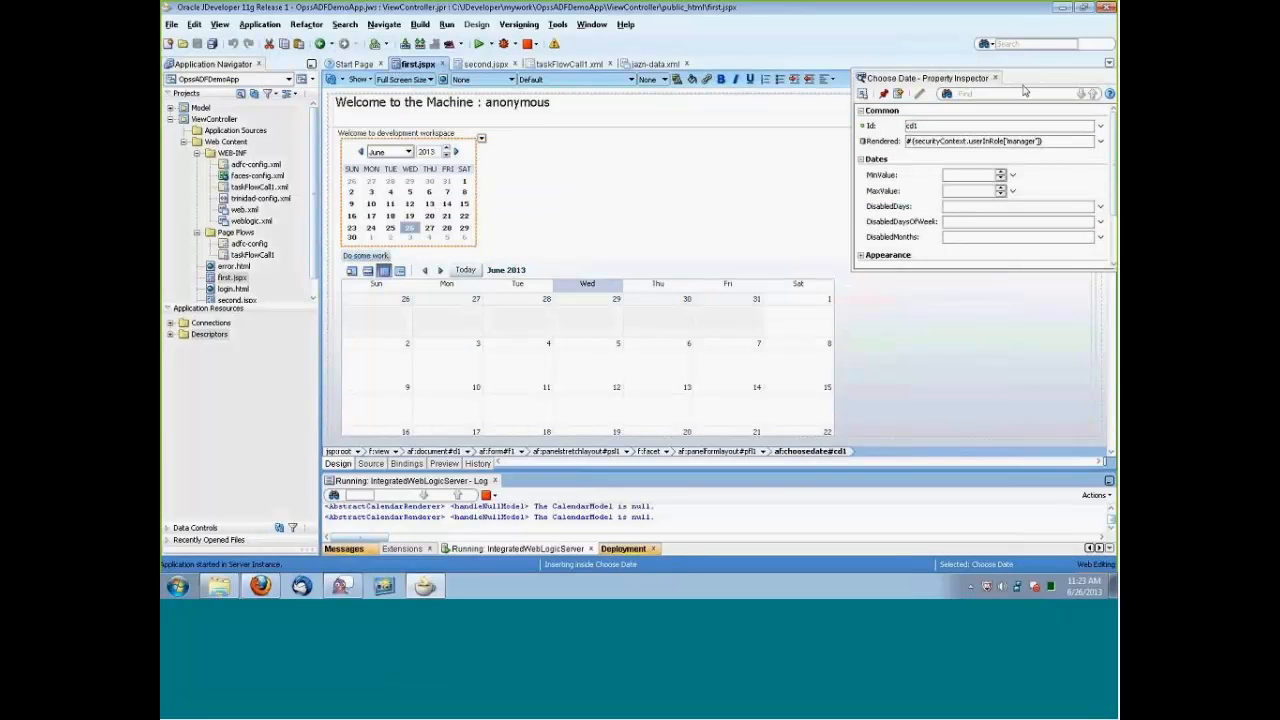
{"action": "left_click_drag", "start_coordinate": [1015, 79], "coordinate": [748, 177]}
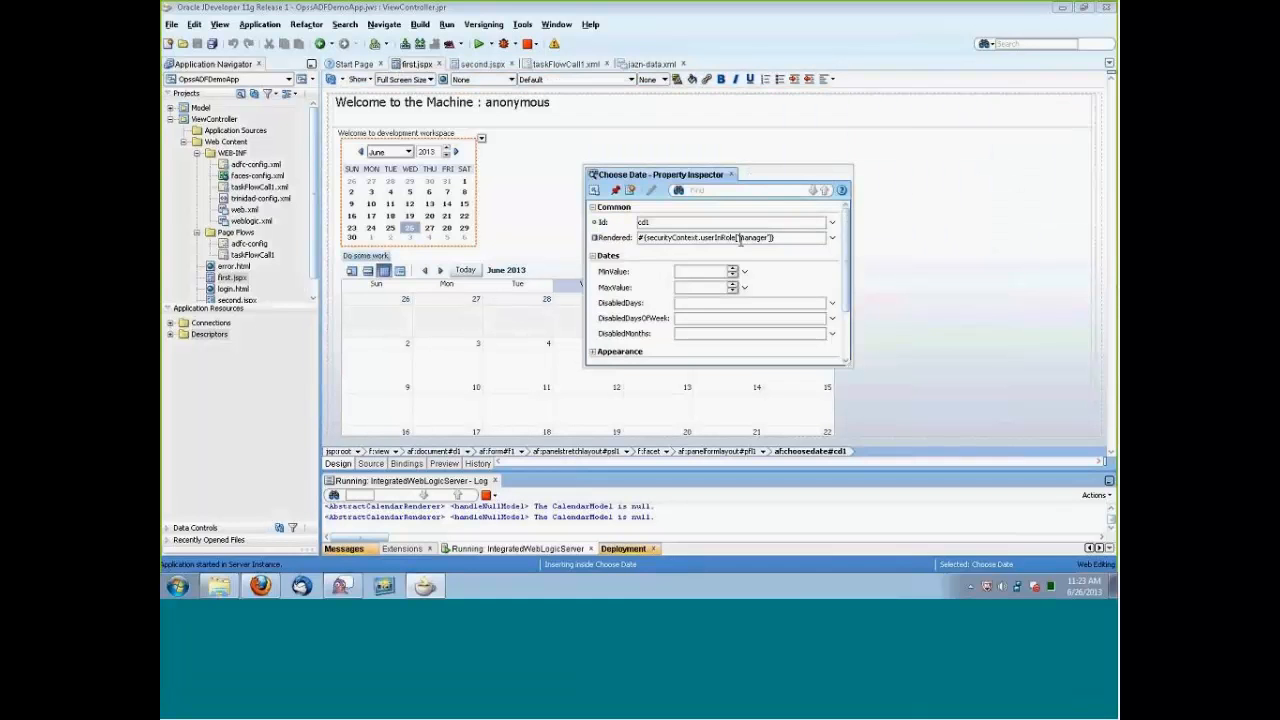
{"action": "type", "text": "trialabwe."}
Try to add the trialabwe. prefix to the manager role in the Do some work button's Rendered expression.
{"action": "left_click", "coordinate": [367, 256]}
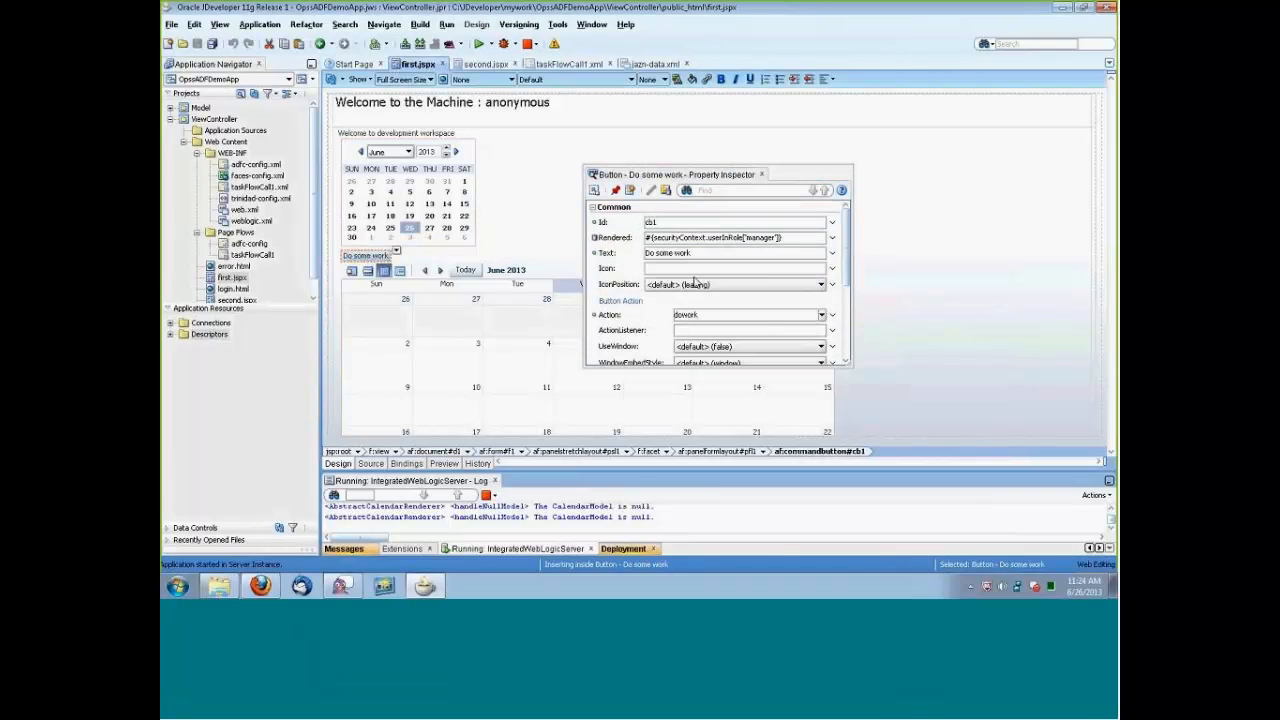
{"action": "left_click", "coordinate": [745, 237]}
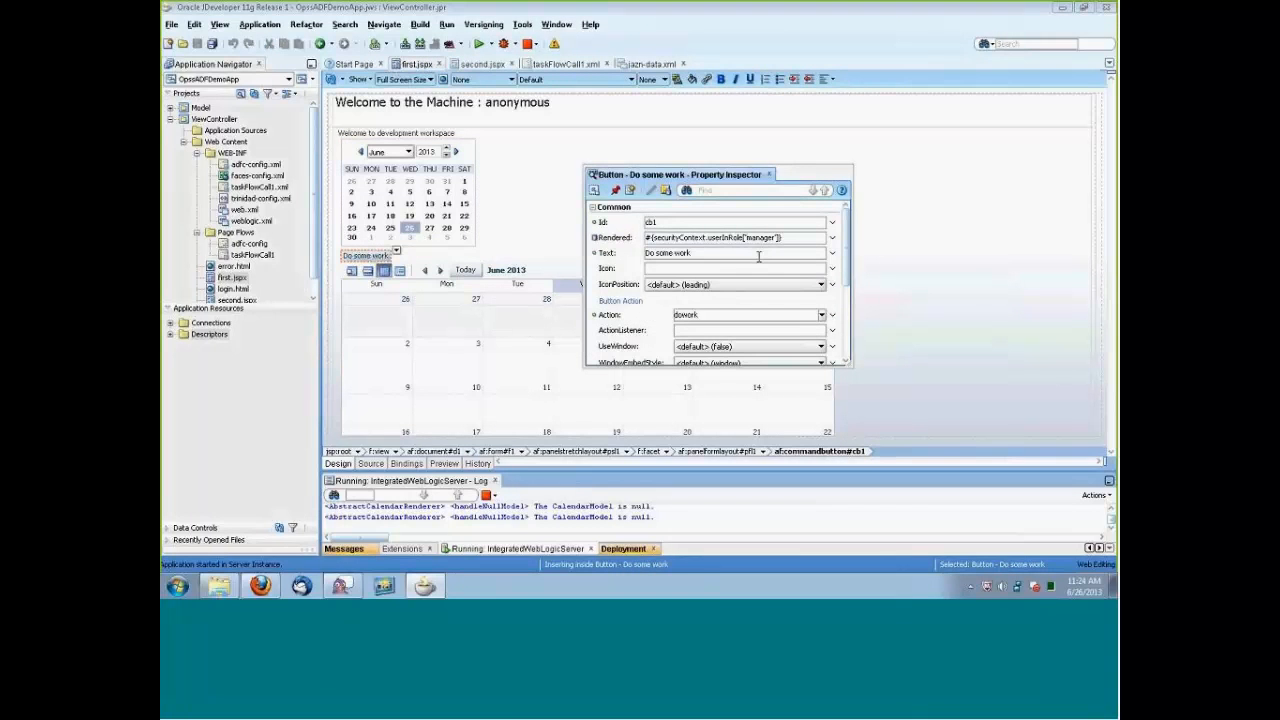
{"action": "type", "text": "trialabwe."}
Change the role in the large calendar's Rendered expression to trialabwe.developer and save first.jspx.
{"action": "left_click", "coordinate": [575, 339]}
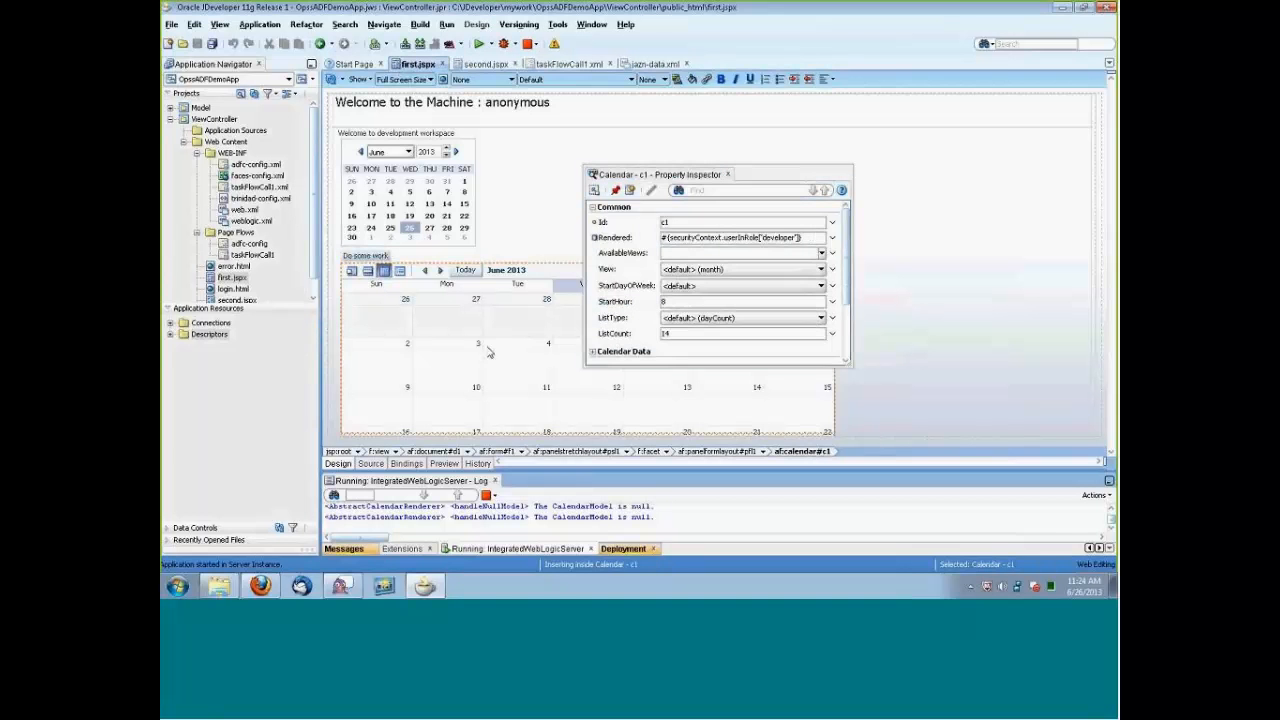
{"action": "left_click", "coordinate": [762, 238]}
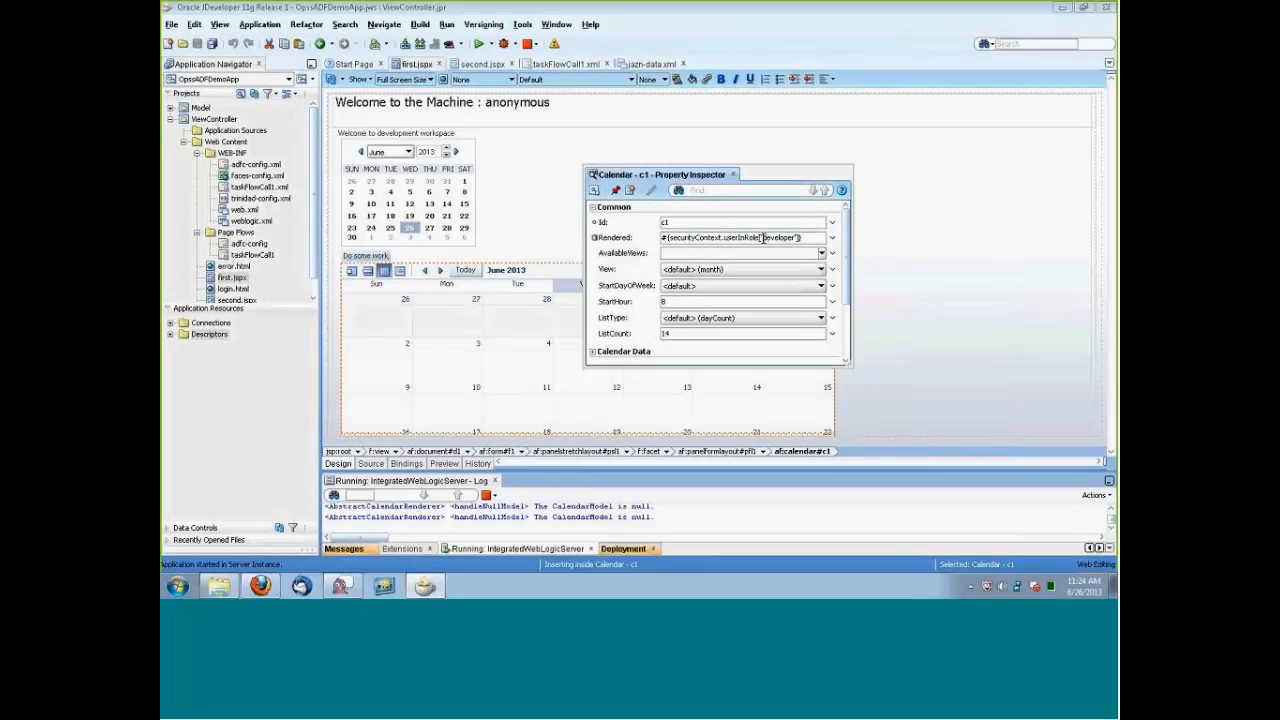
{"action": "type", "text": "trialuser,"}
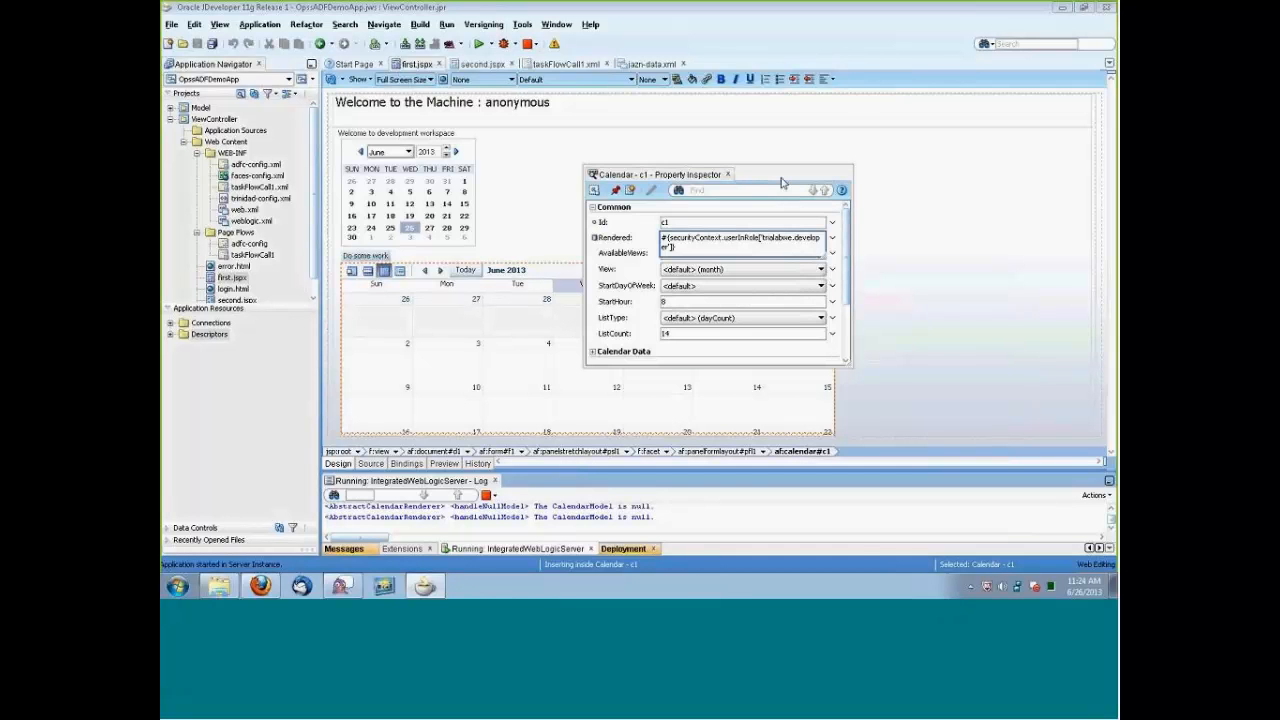
{"action": "left_click_drag", "start_coordinate": [786, 180], "coordinate": [1034, 146]}
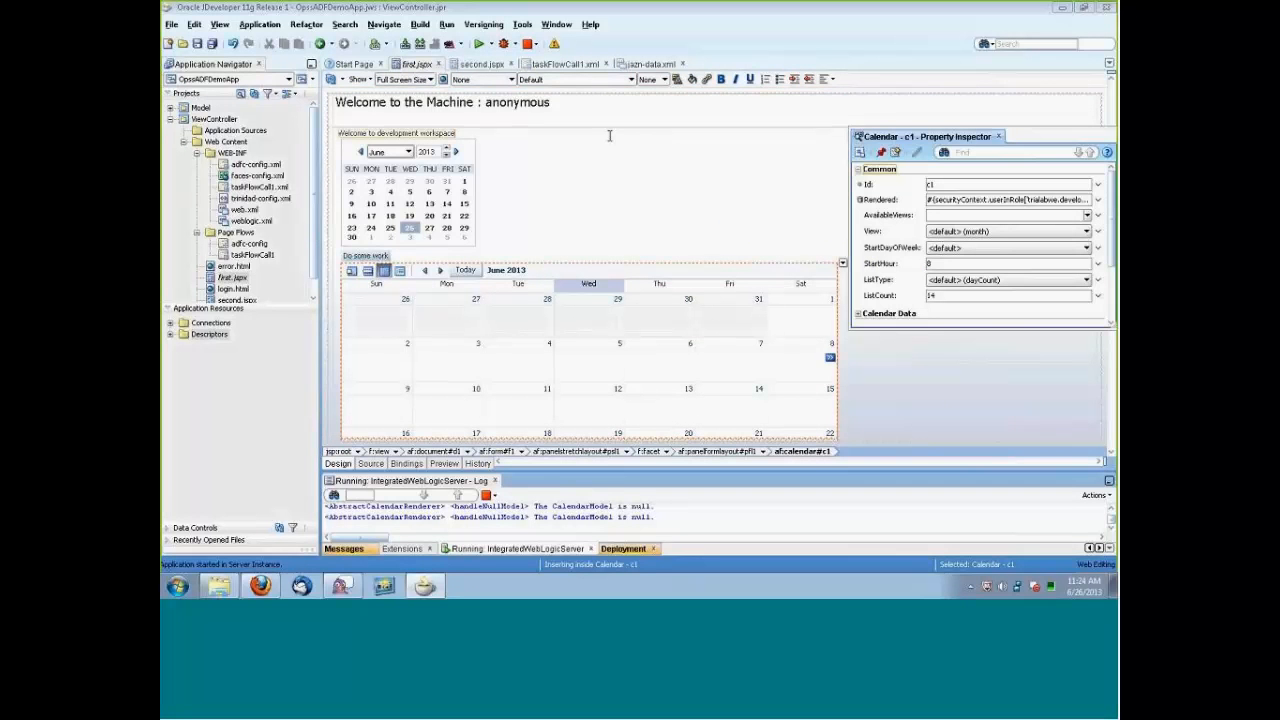
{"action": "right_click", "coordinate": [418, 63]}
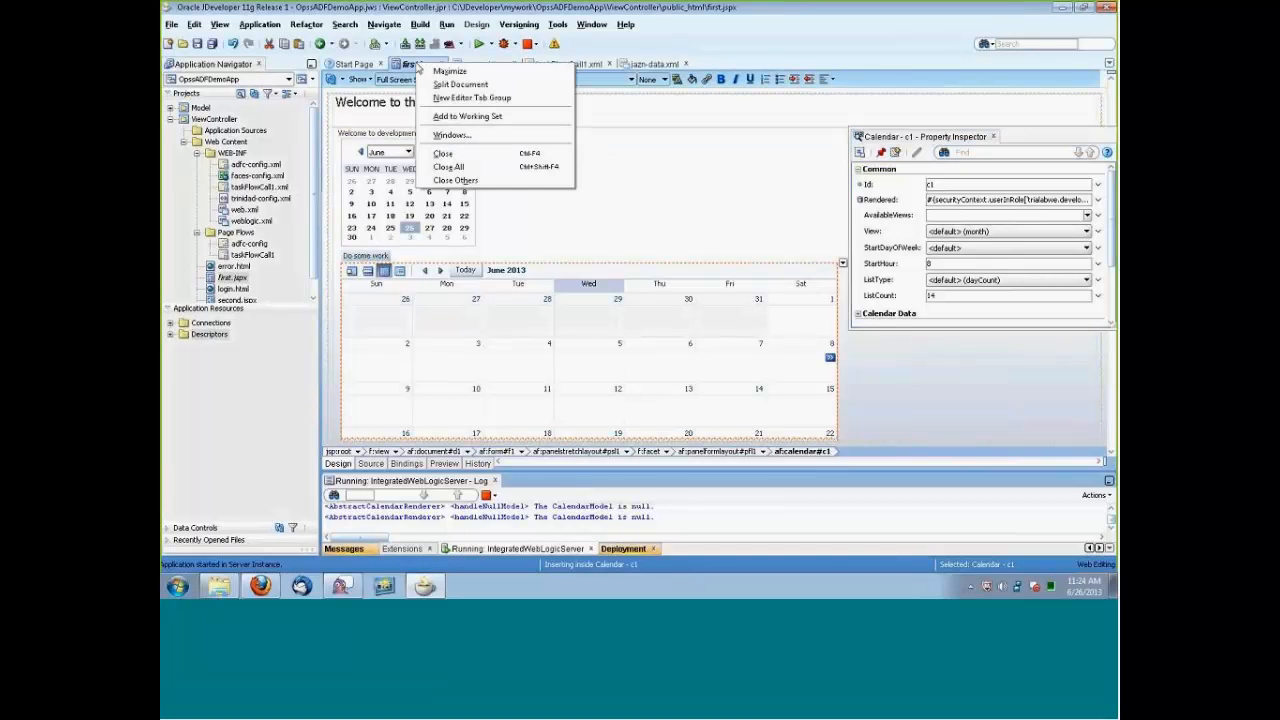
{"action": "left_click", "coordinate": [648, 212]}
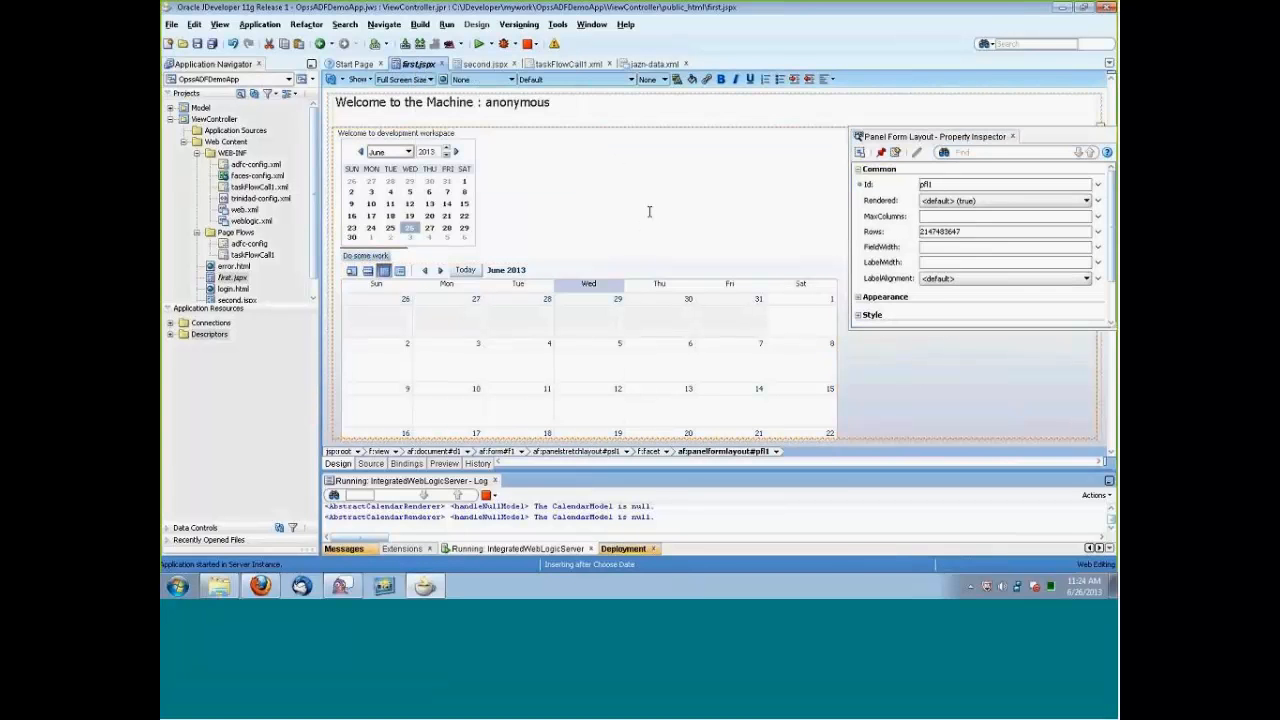
{"action": "key", "text": "ctrl+s"}
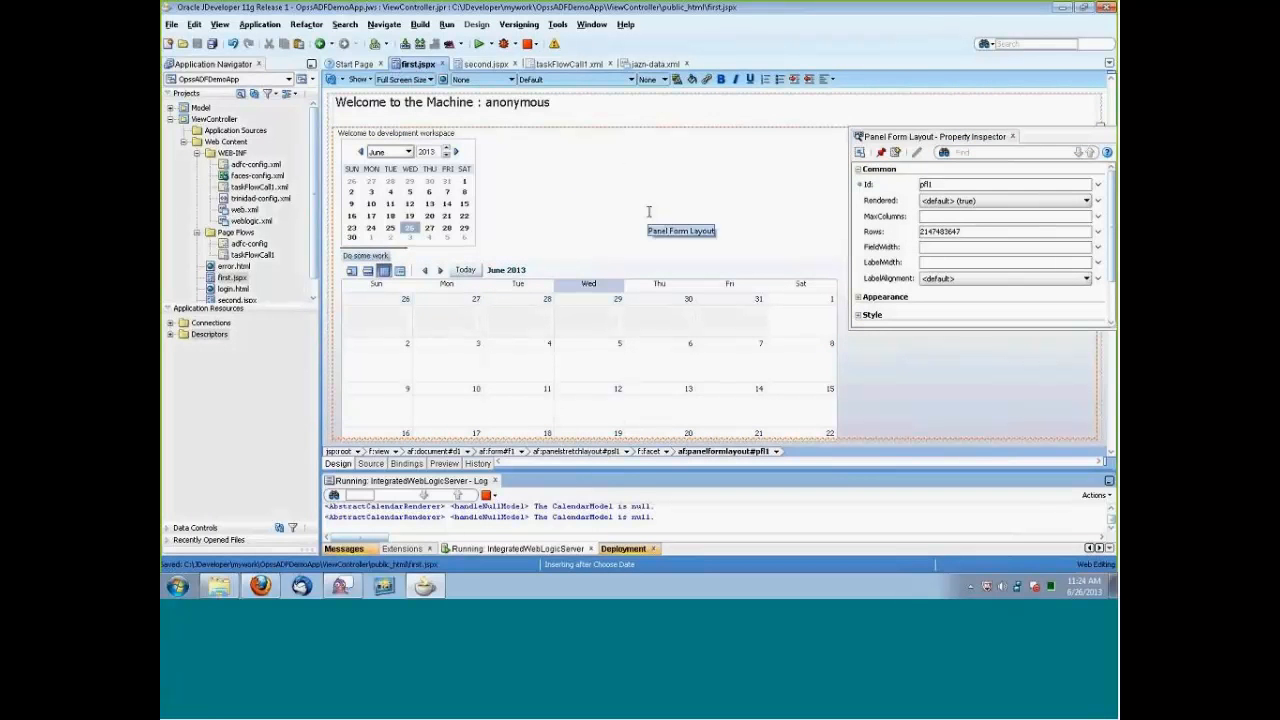
Check the calendar's Rendered expression, and change the role in the Choose Date component's Rendered expression to trialabwe.manager.
{"action": "left_click", "coordinate": [498, 373]}
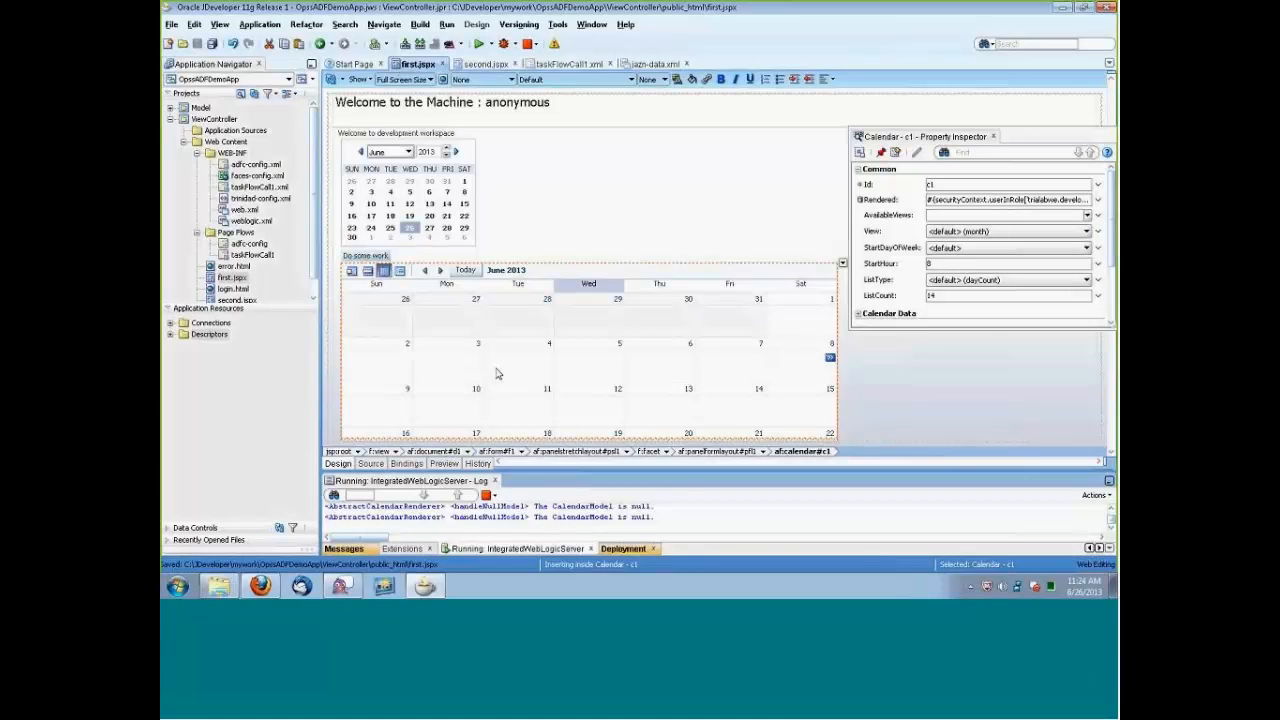
{"action": "left_click", "coordinate": [455, 227]}
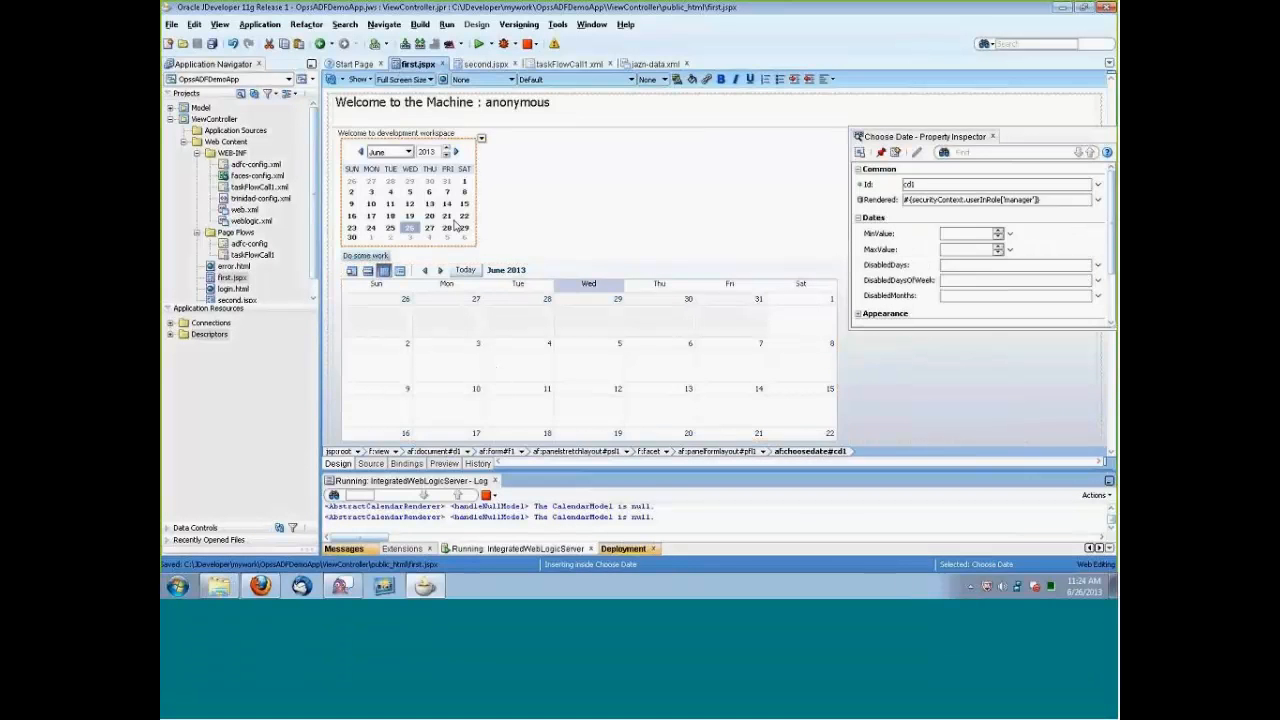
{"action": "left_click", "coordinate": [1005, 199]}
{"action": "type", "text": "trialab"}
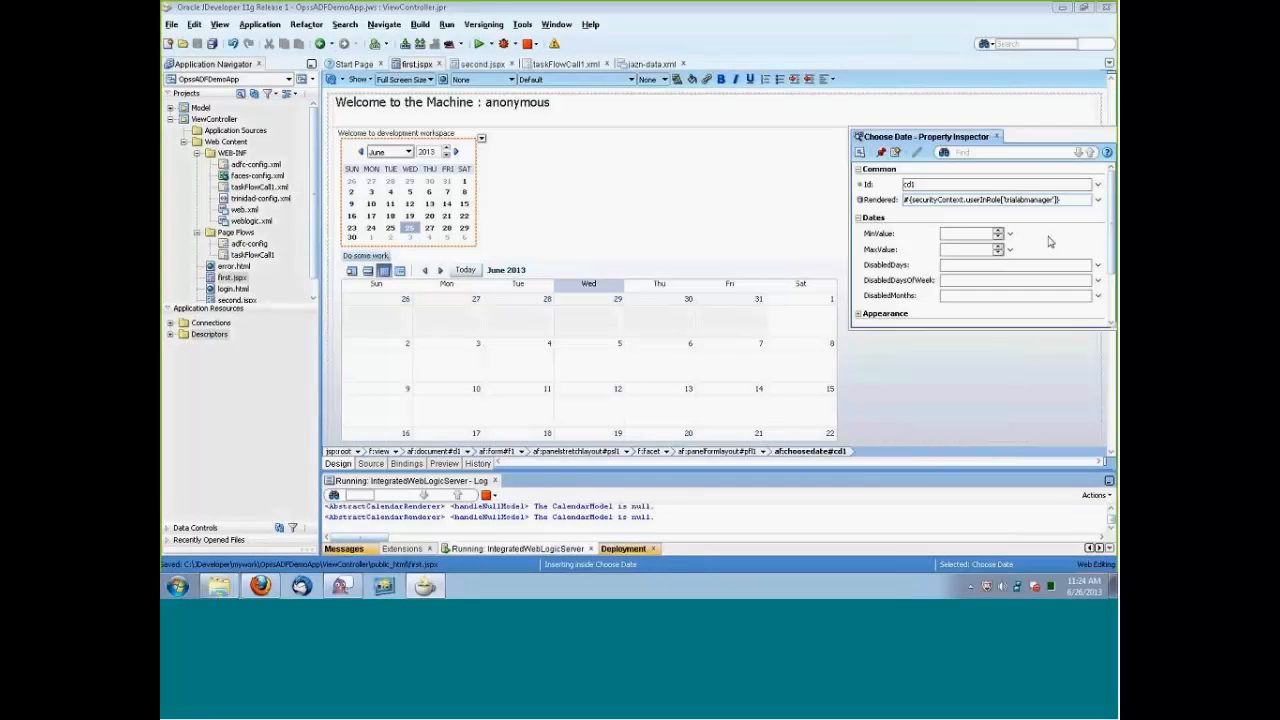
{"action": "type", "text": "we."}
{"action": "left_click", "coordinate": [999, 184]}
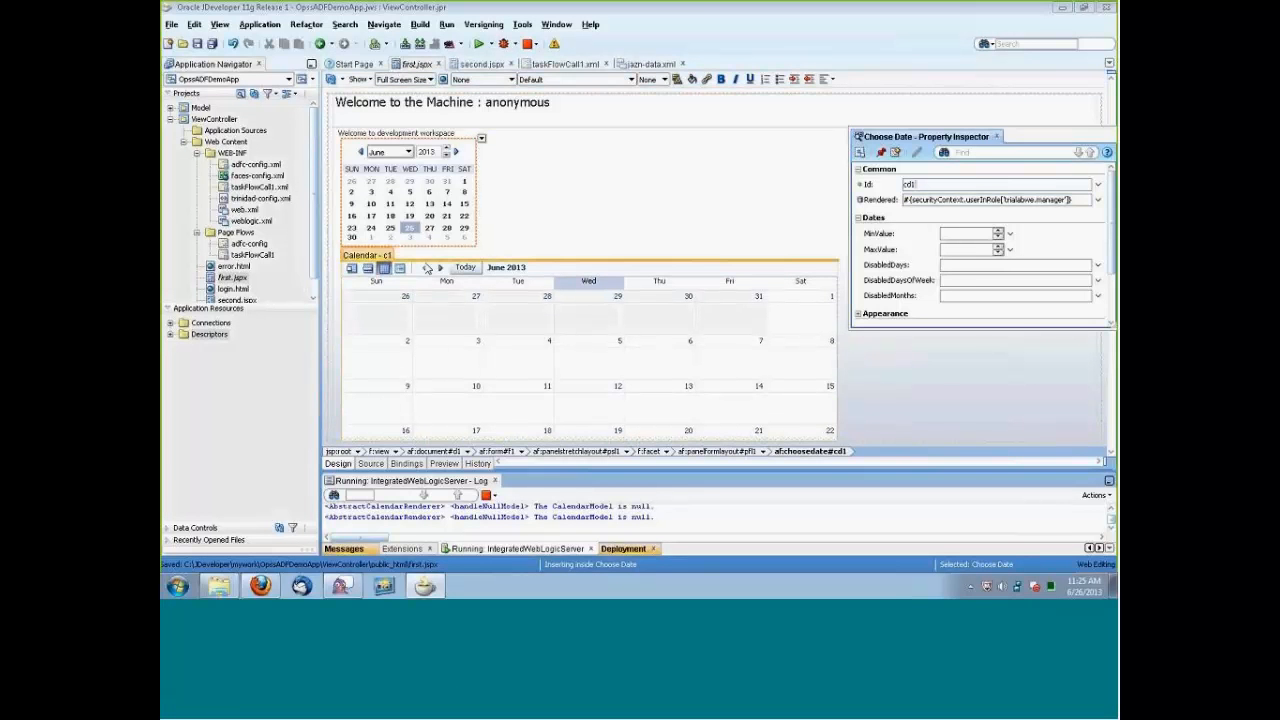
Change the role in the Do some work button's Rendered expression to trialabwe.manager and save the page.
{"action": "left_click", "coordinate": [379, 256]}
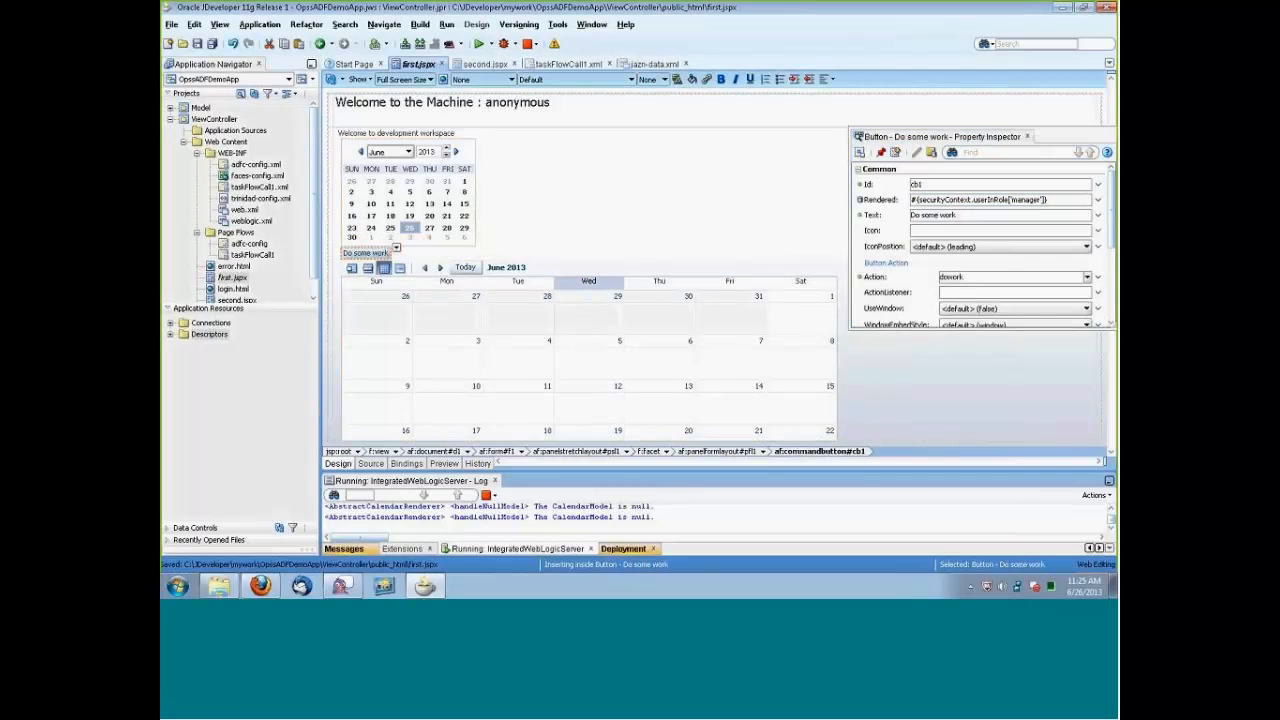
{"action": "left_click", "coordinate": [1013, 199]}
{"action": "type", "text": "trial"}
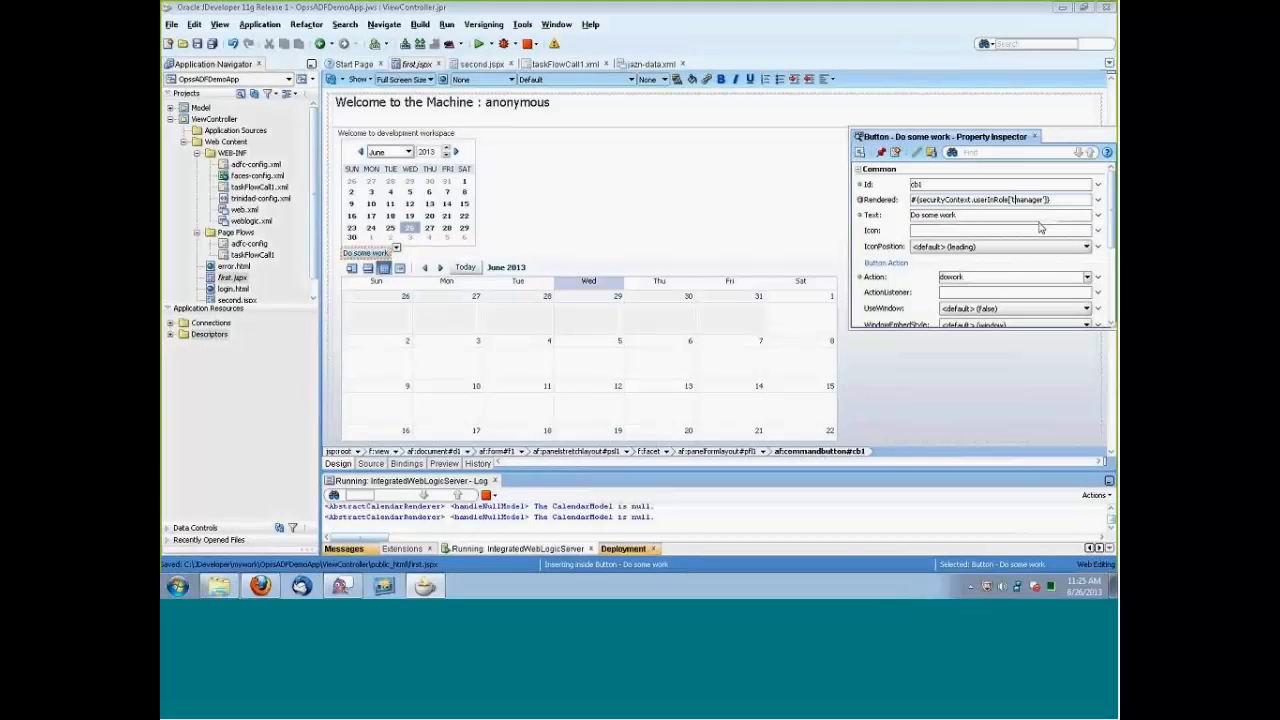
{"action": "type", "text": "abwe."}
{"action": "left_click", "coordinate": [968, 184]}
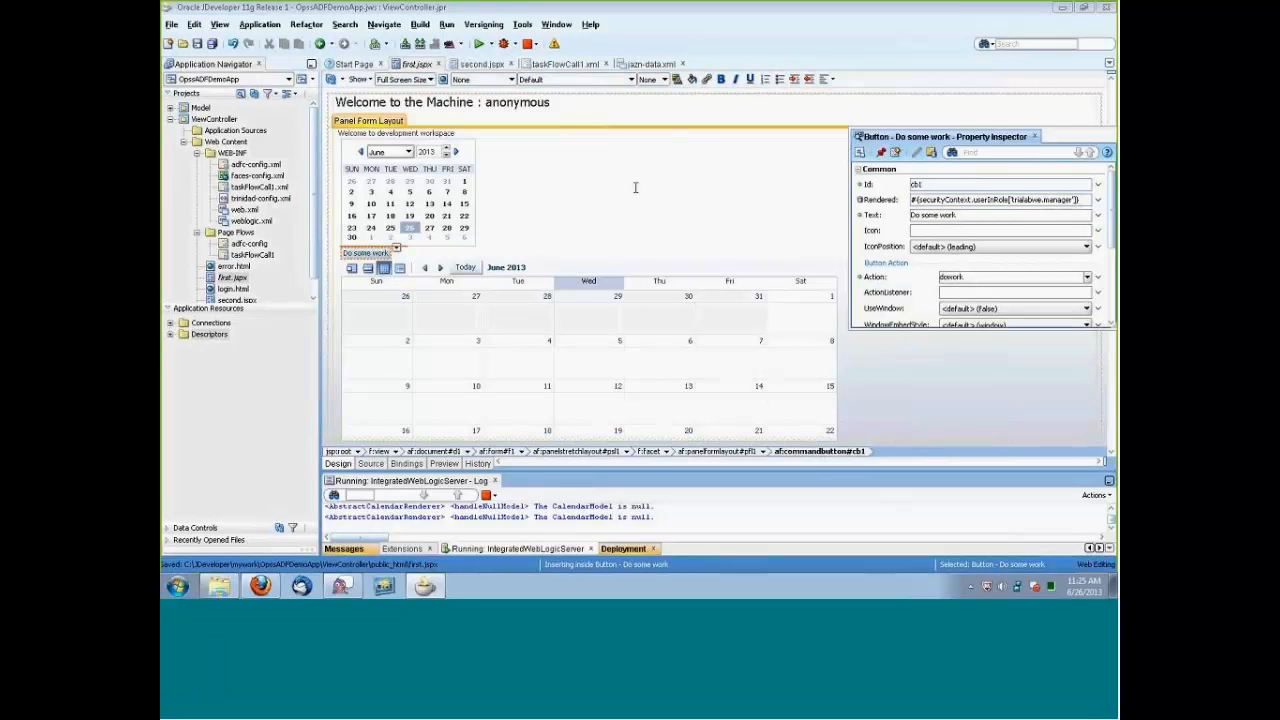
Review the Rendered expressions of the Choose Date component and the calendar, and close the Property Inspector.
{"action": "left_click", "coordinate": [392, 196]}
{"action": "left_click", "coordinate": [395, 246]}
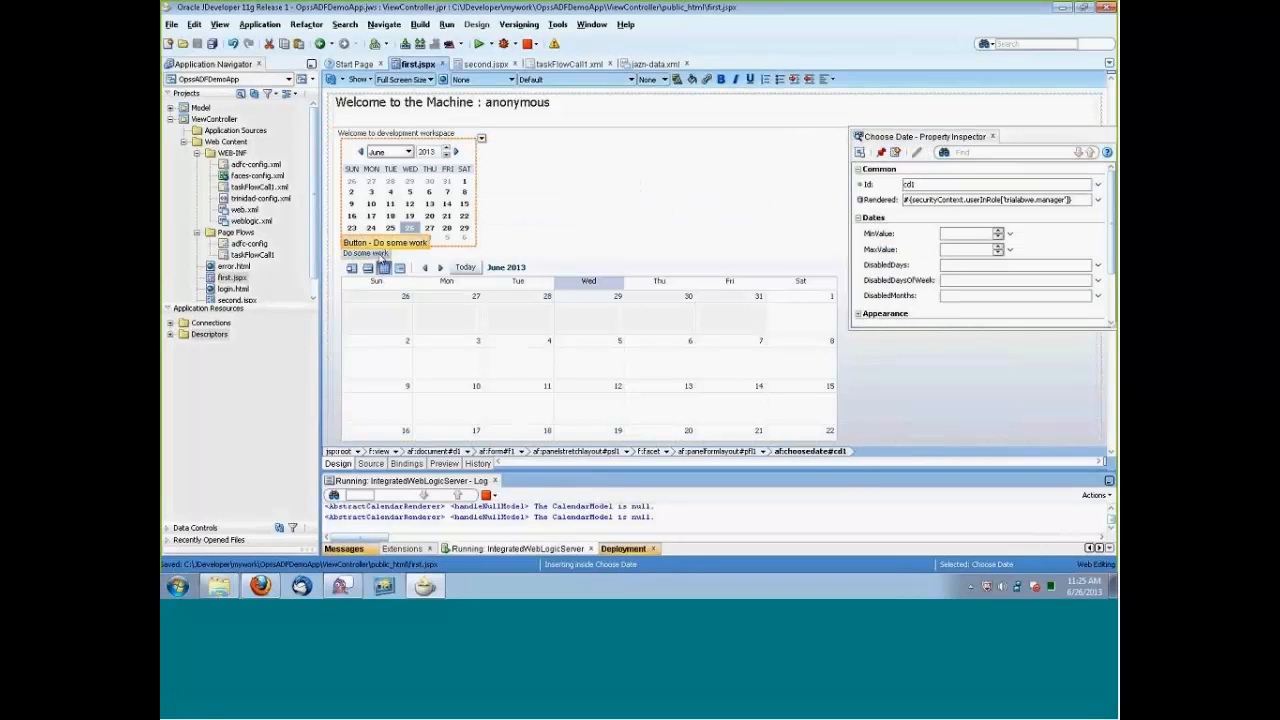
{"action": "left_click", "coordinate": [455, 354]}
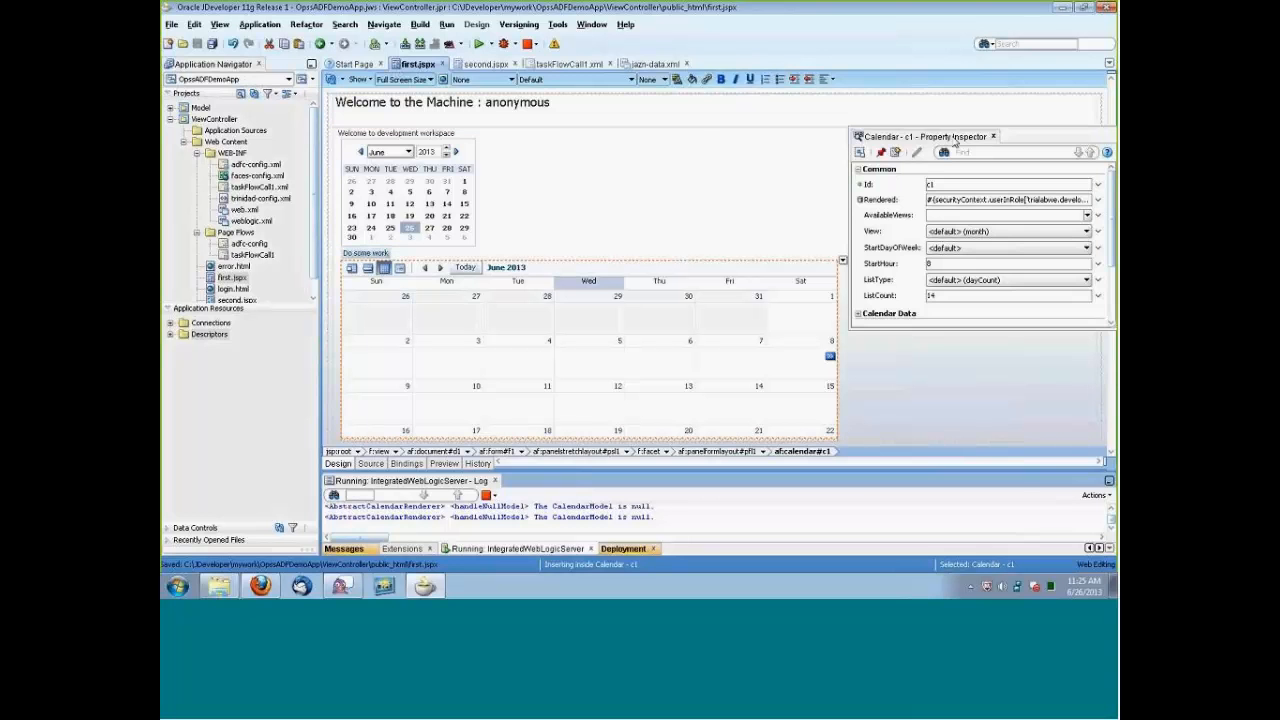
{"action": "left_click", "coordinate": [993, 136]}
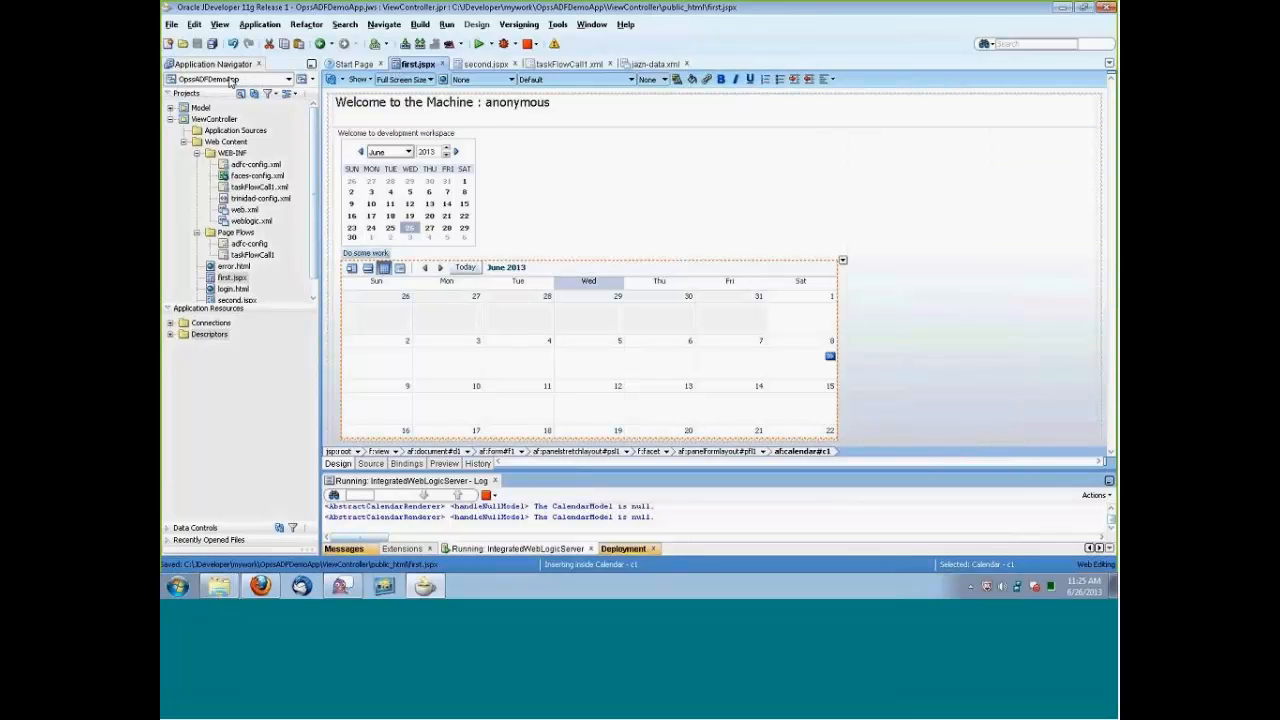
{"action": "left_click", "coordinate": [263, 420]}
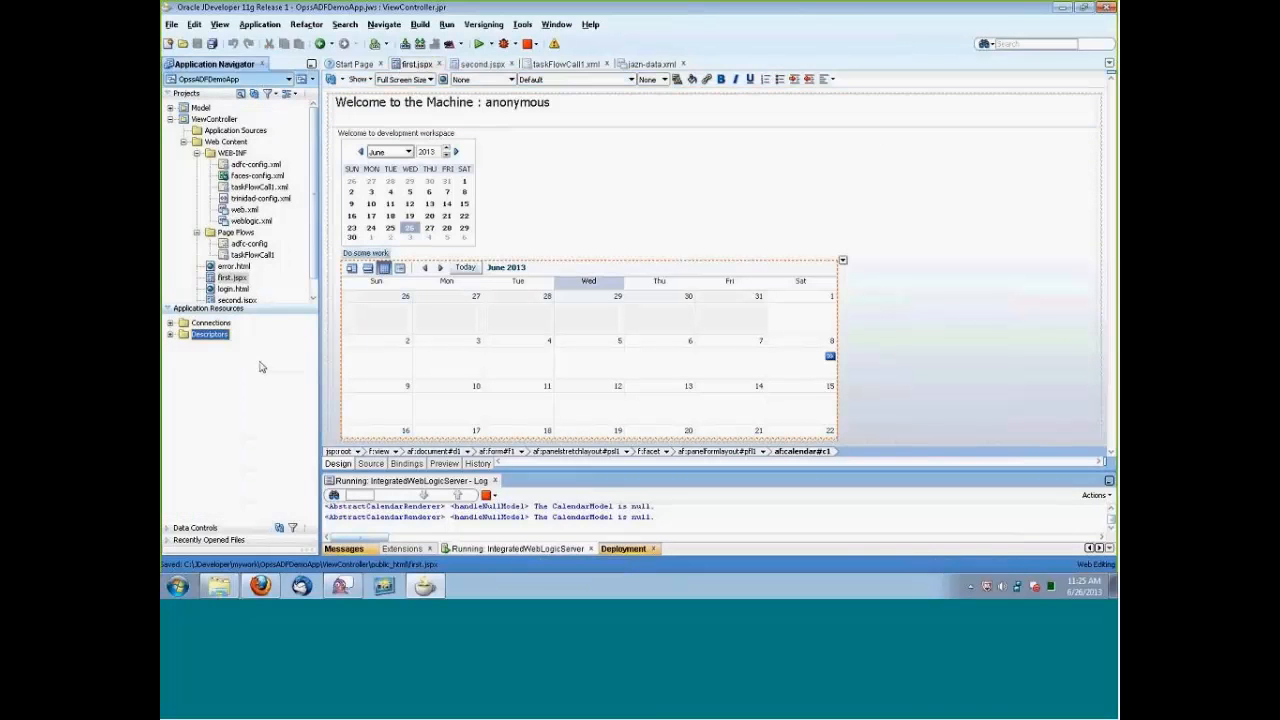
{"action": "right_click", "coordinate": [212, 68]}
{"action": "left_click", "coordinate": [198, 80]}
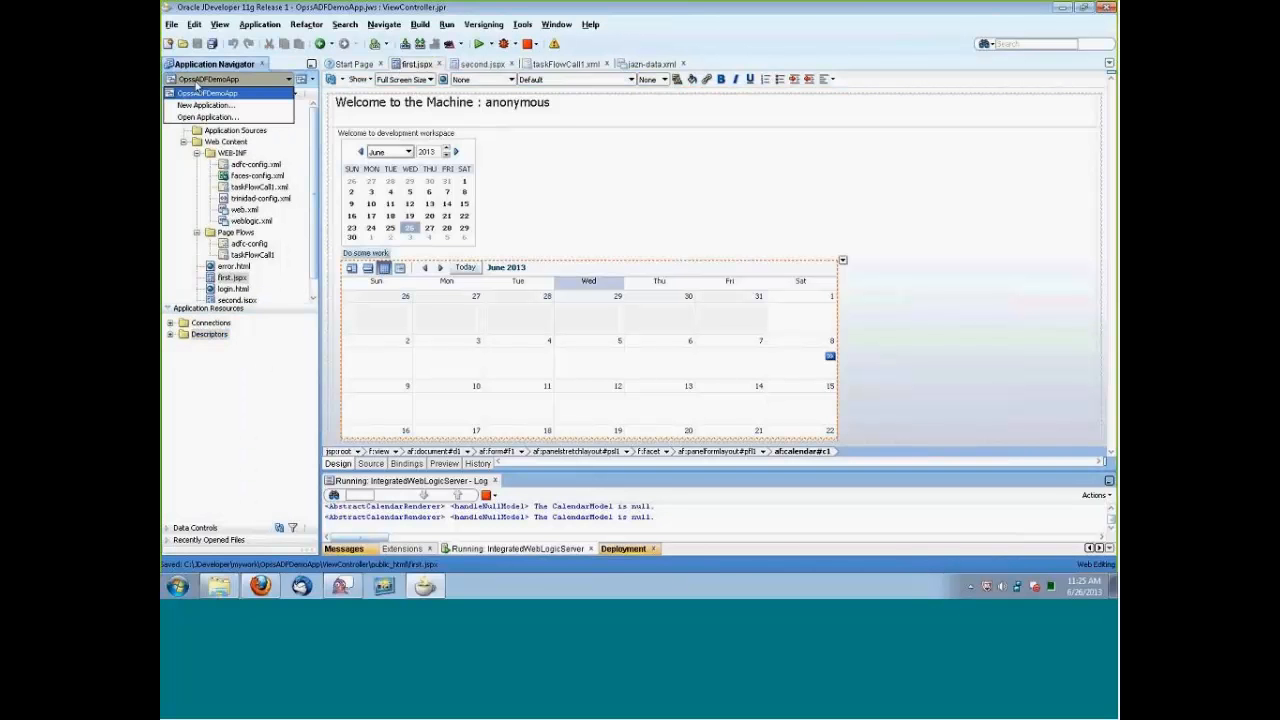
{"action": "left_click", "coordinate": [196, 94]}
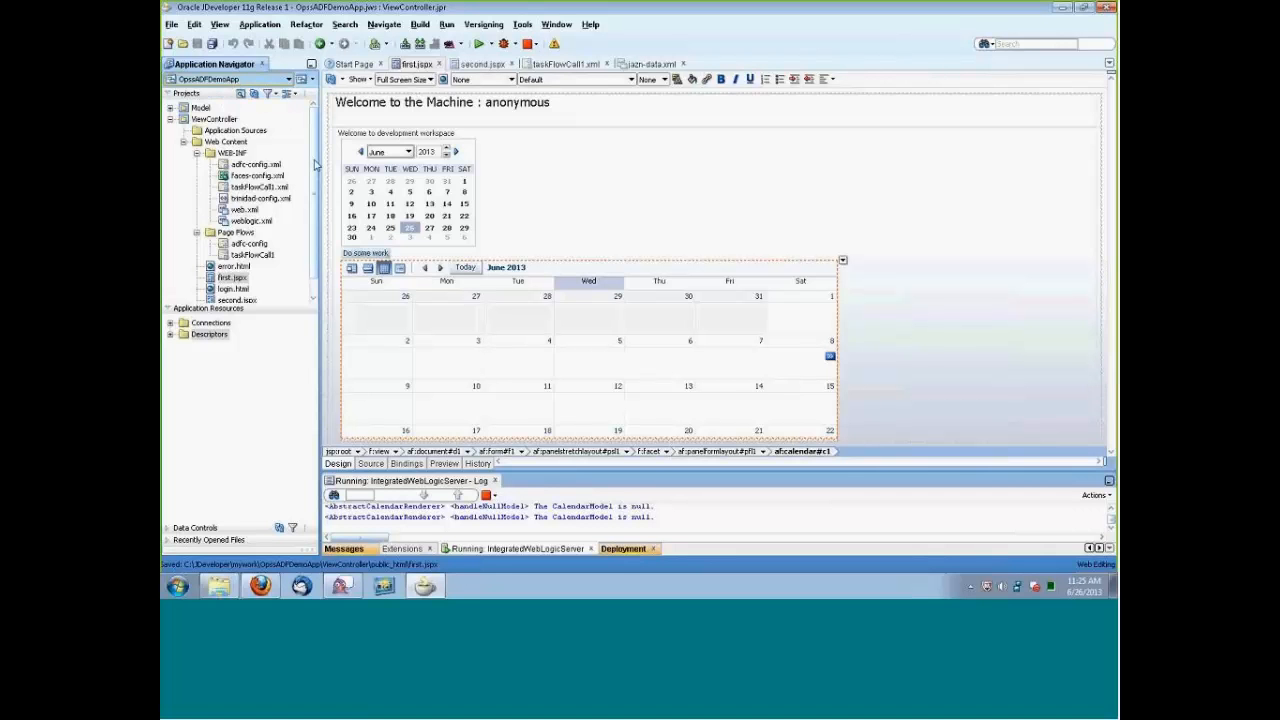
{"action": "left_click_drag", "start_coordinate": [314, 150], "coordinate": [314, 169]}
{"action": "scroll", "coordinate": [192, 122], "scroll_direction": "up", "scroll_amount": 2}
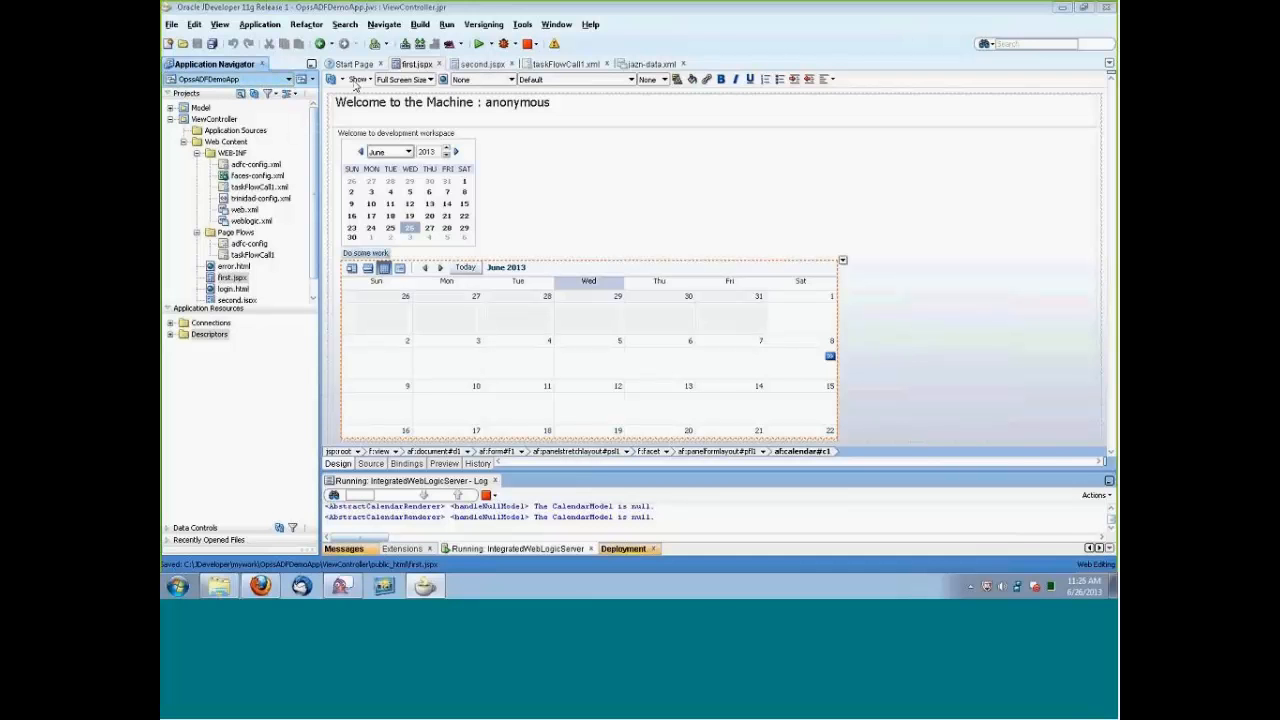
Deploy OpssADFDemoApp to MyCloudServer and enlarge the log area to follow the deployment messages.
{"action": "left_click", "coordinate": [258, 24]}
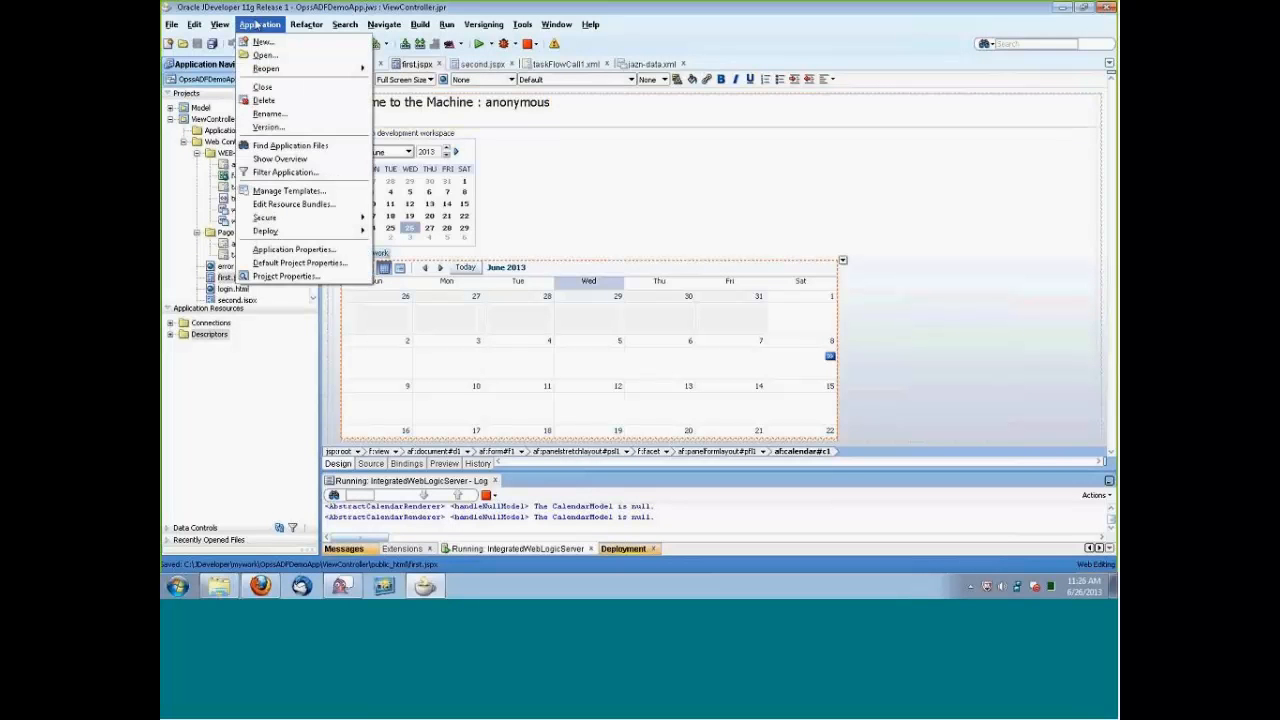
{"action": "mouse_move", "coordinate": [278, 232]}
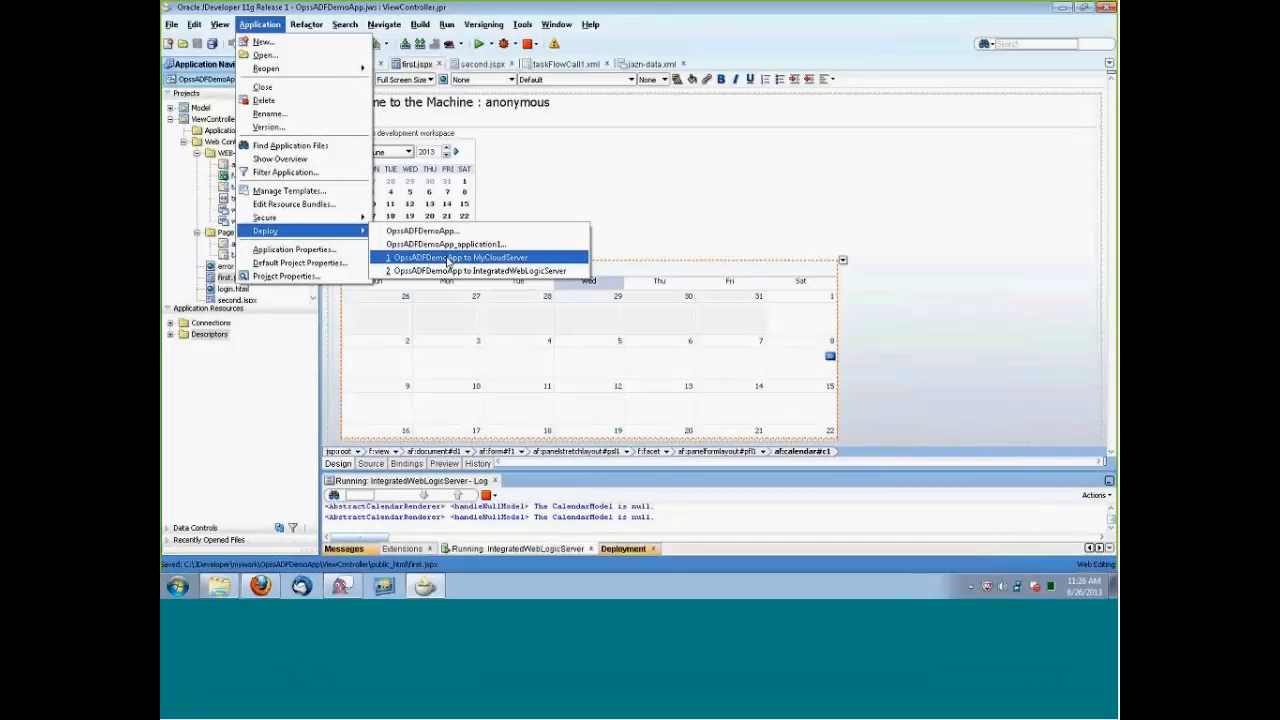
{"action": "left_click", "coordinate": [447, 258]}
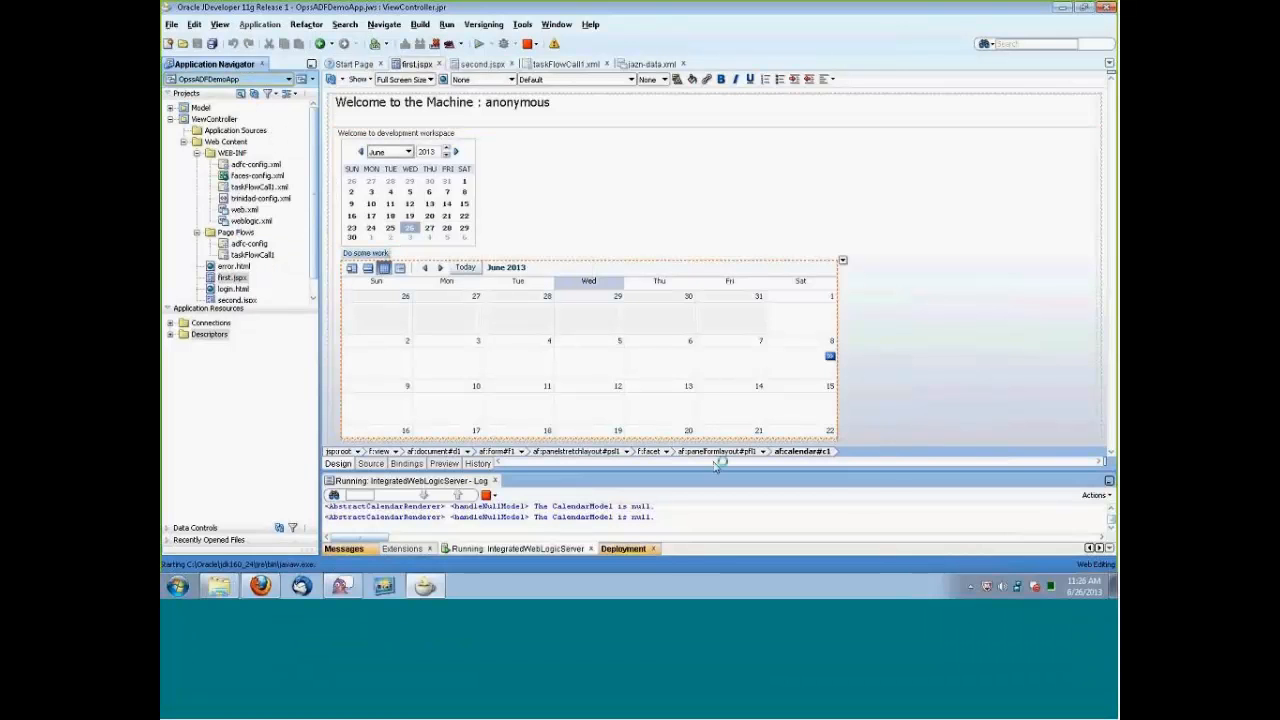
{"action": "left_click_drag", "start_coordinate": [707, 470], "coordinate": [720, 392]}
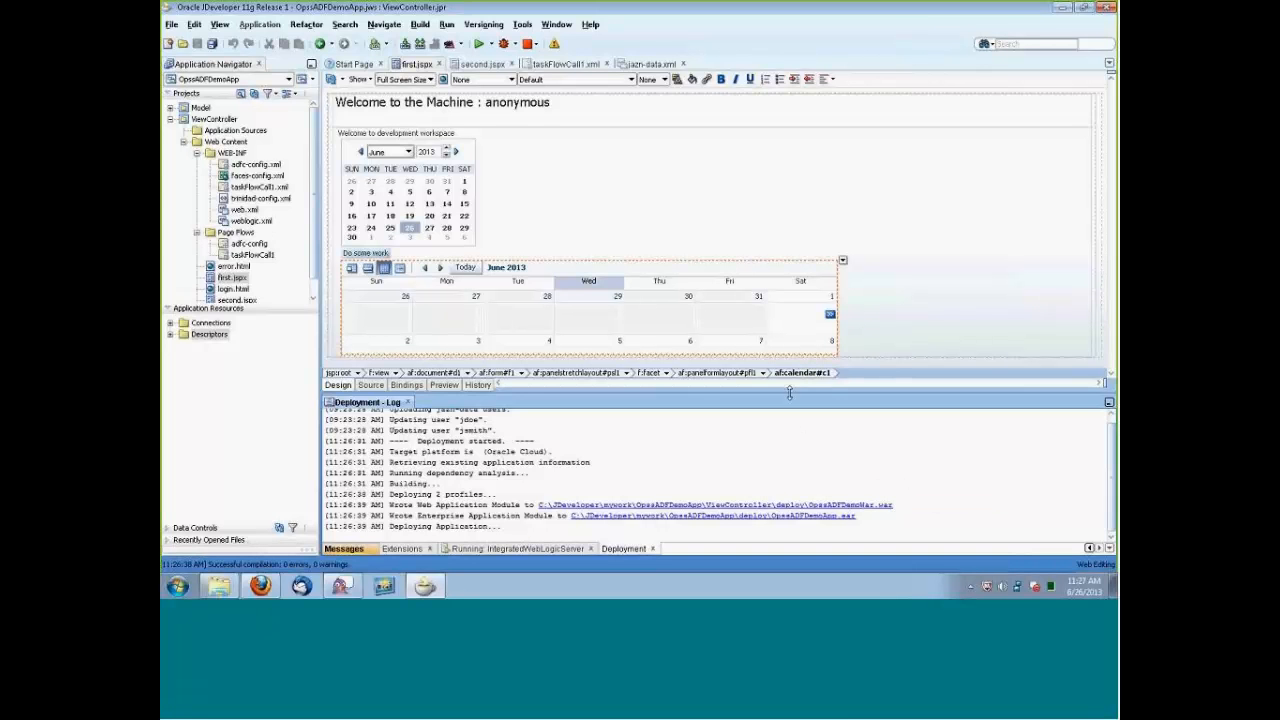
{"action": "left_click_drag", "start_coordinate": [790, 393], "coordinate": [790, 368]}
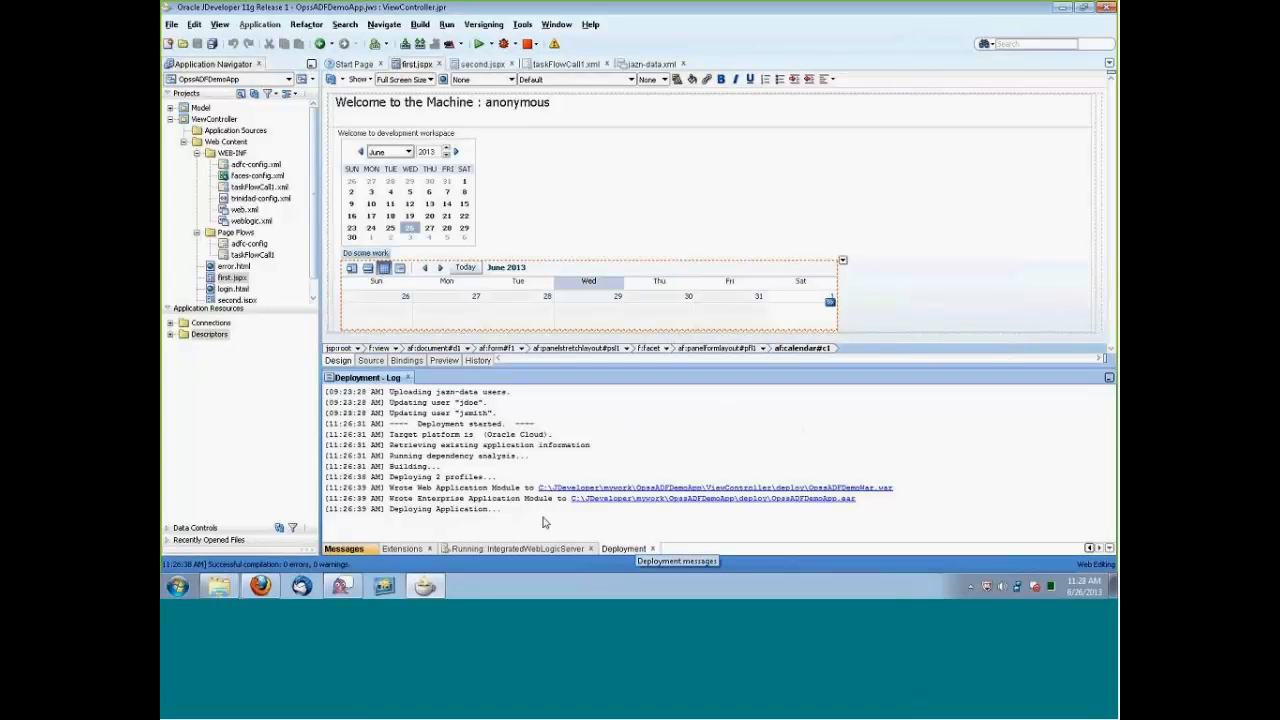
Switch to Firefox and open the Java Cloud Services Control page of the java service from My Services.
{"action": "mouse_move", "coordinate": [260, 586]}
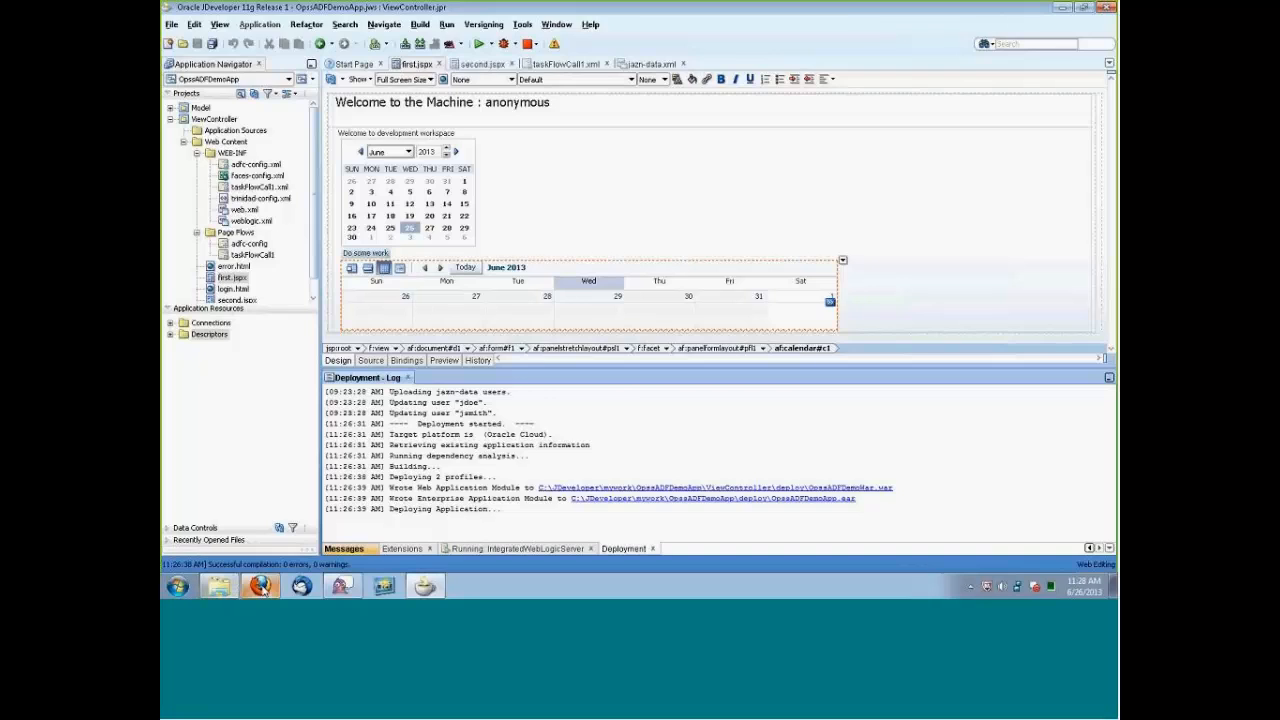
{"action": "left_click", "coordinate": [260, 586]}
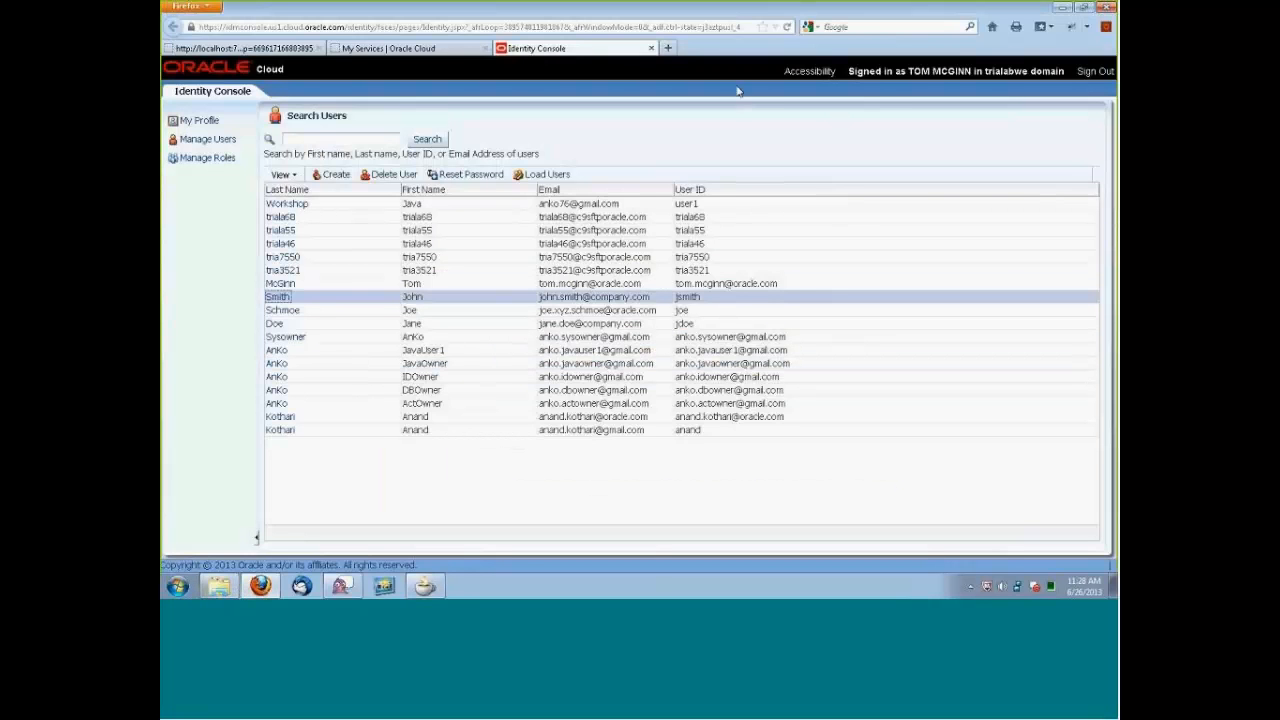
{"action": "left_click", "coordinate": [390, 48]}
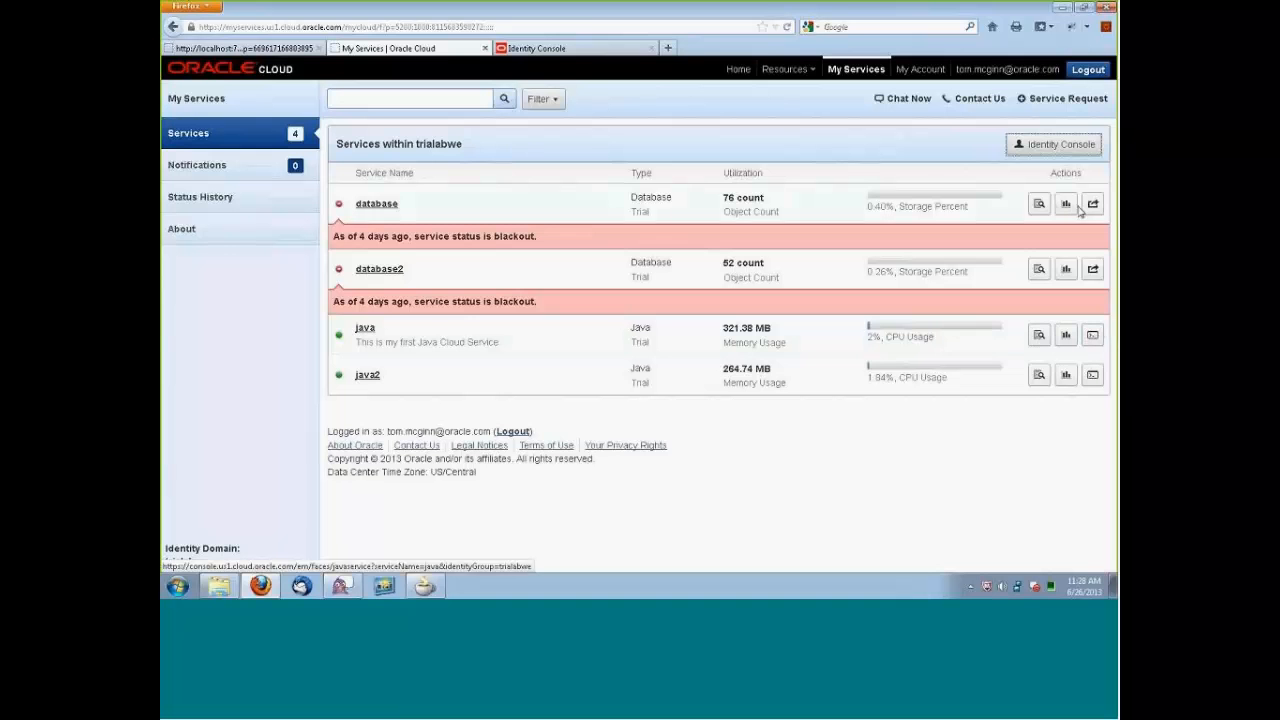
{"action": "left_click", "coordinate": [364, 328]}
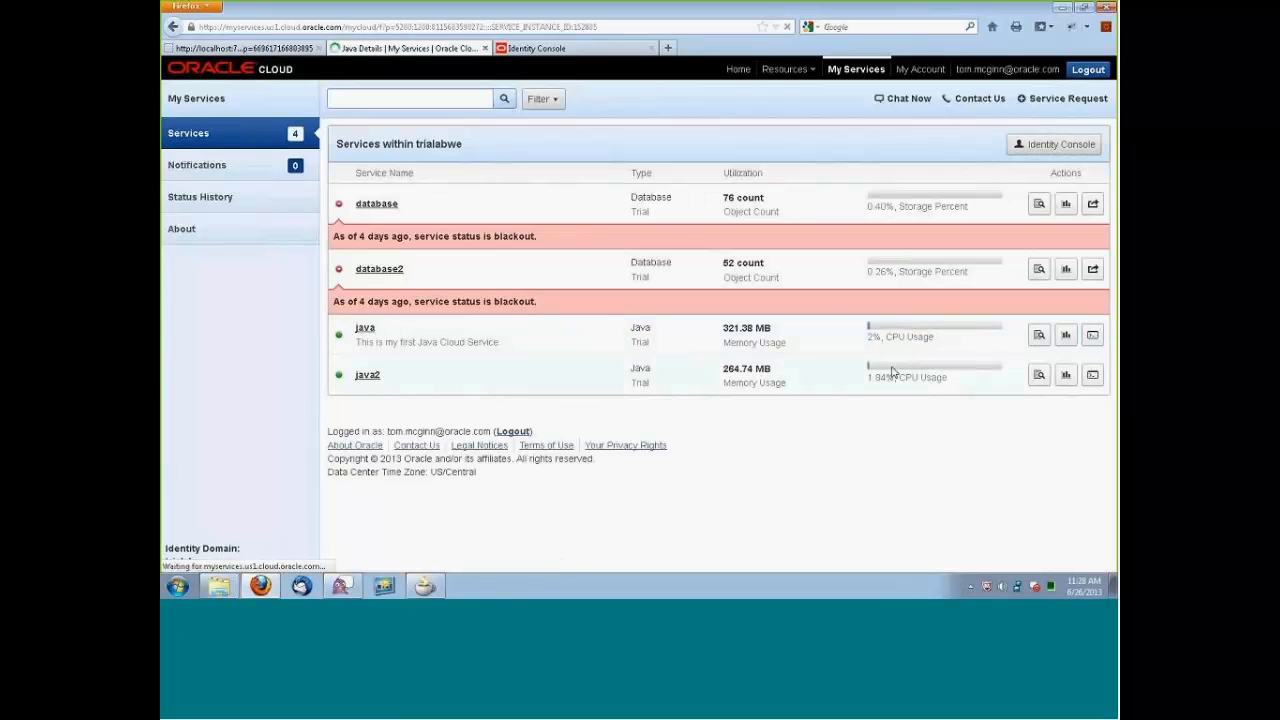
{"action": "left_click", "coordinate": [1049, 150]}
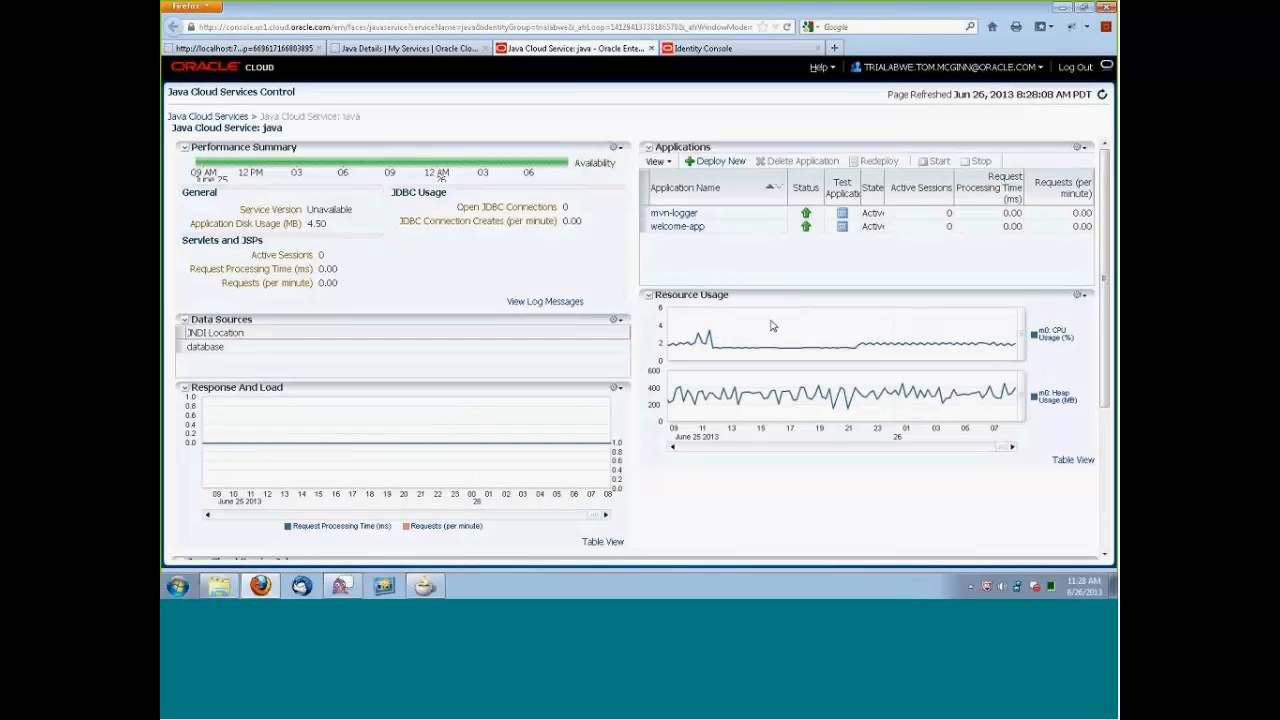
Check the OpssADFDemoApp deploy job, the java service's log messages and the deployment log in JDeveloper.
{"action": "left_click_drag", "start_coordinate": [1100, 275], "coordinate": [1100, 435]}
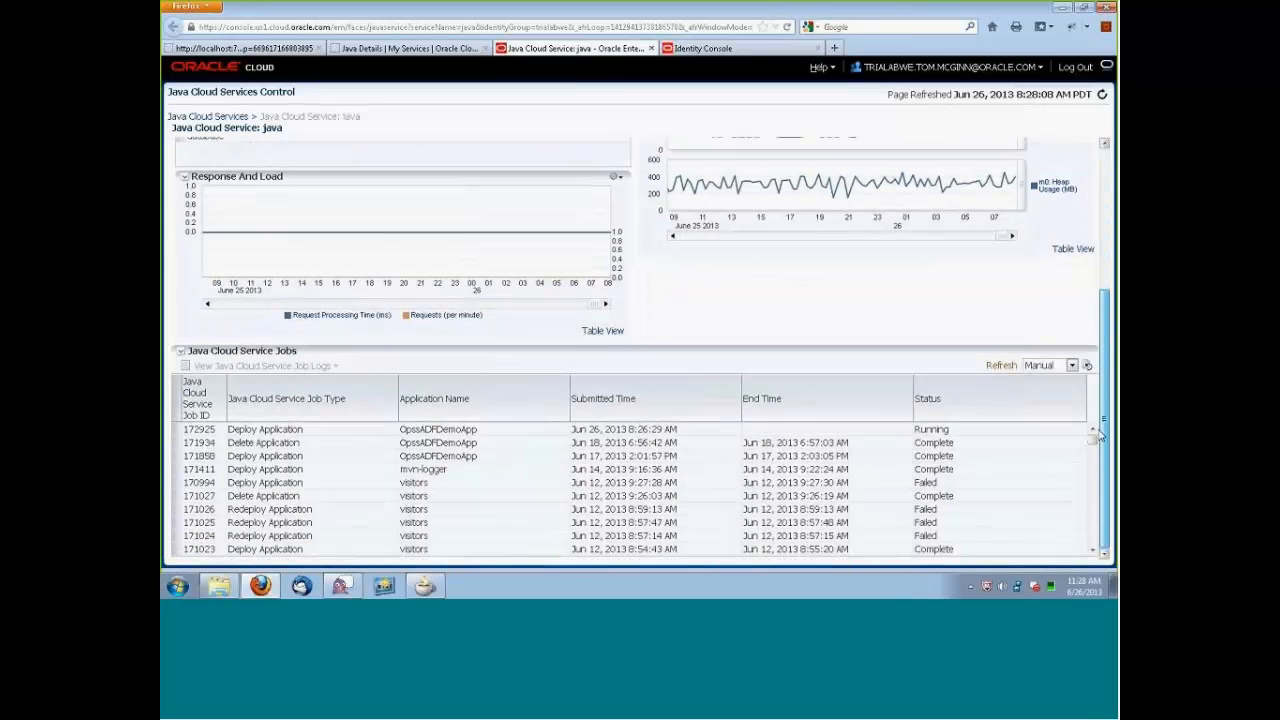
{"action": "left_click", "coordinate": [502, 432]}
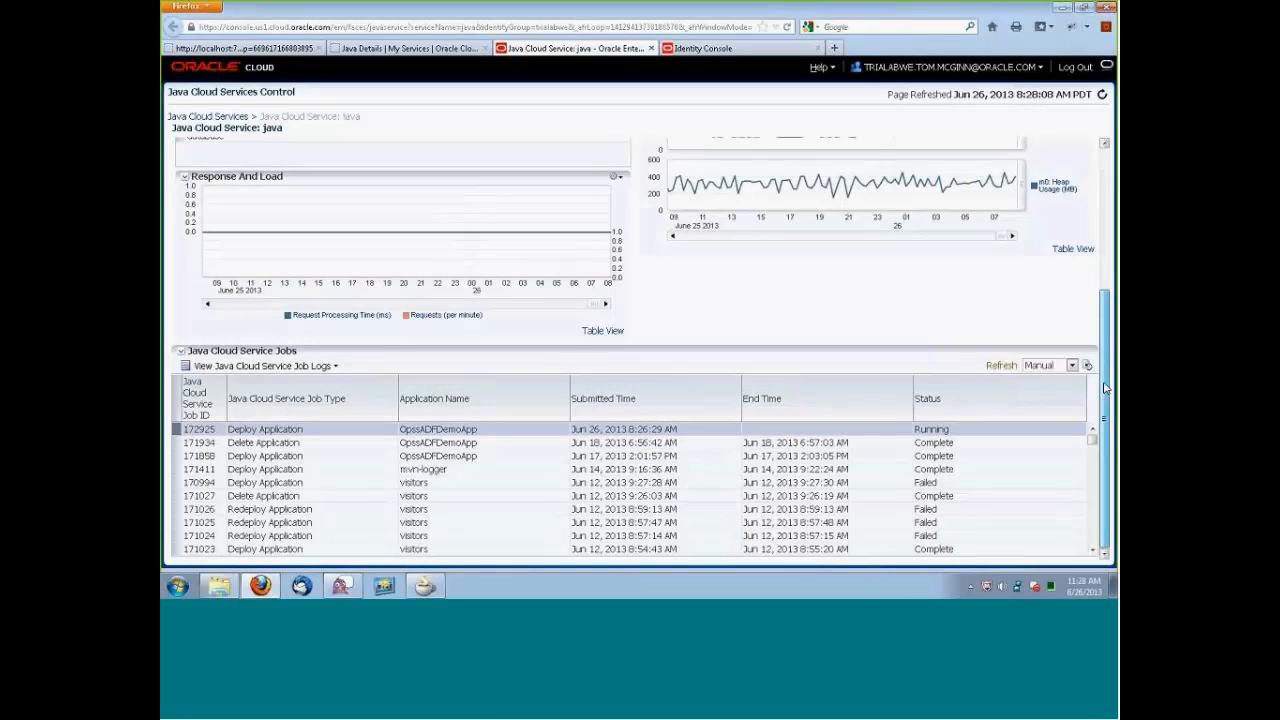
{"action": "scroll", "coordinate": [1105, 400], "scroll_direction": "up", "scroll_amount": 3}
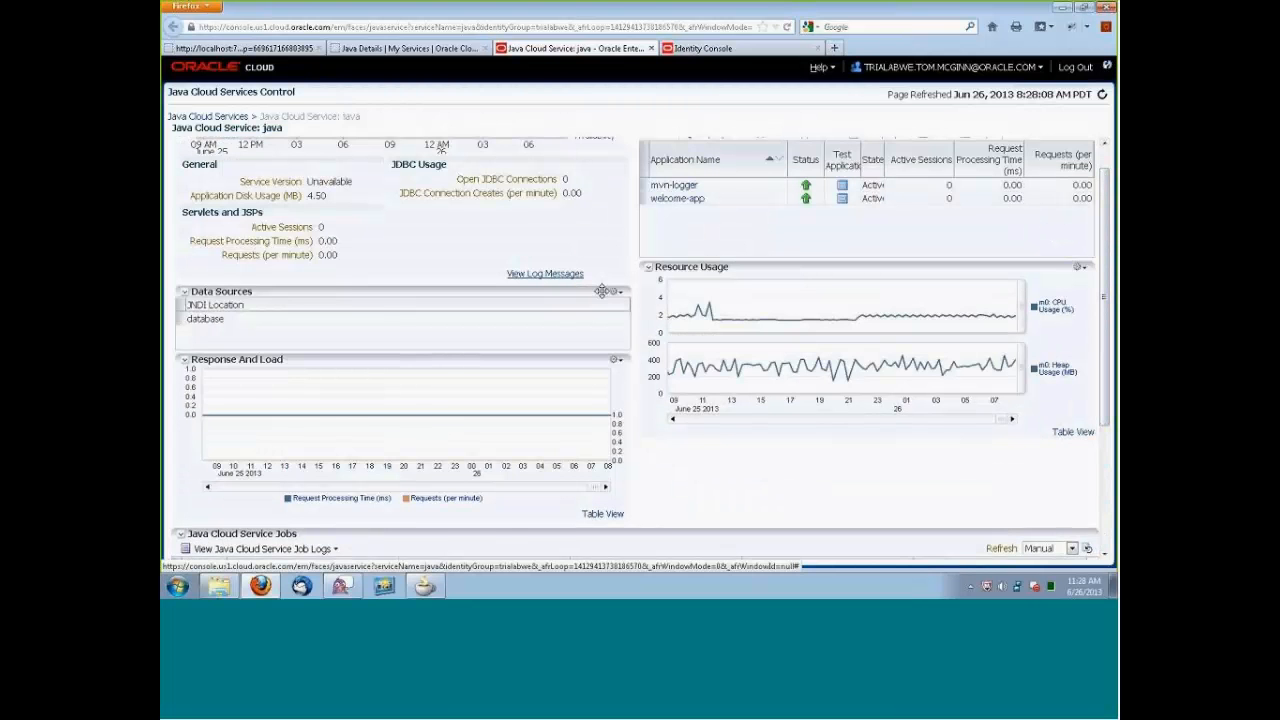
{"action": "left_click", "coordinate": [556, 274]}
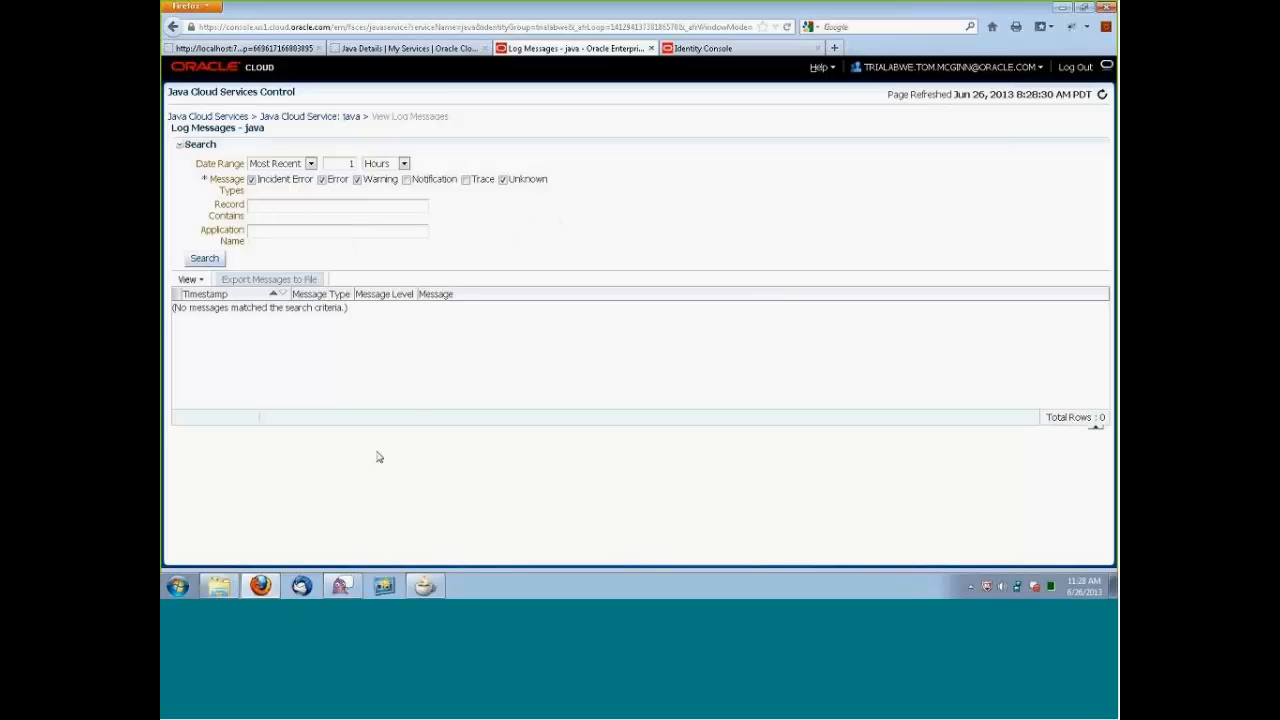
{"action": "left_click", "coordinate": [425, 586]}
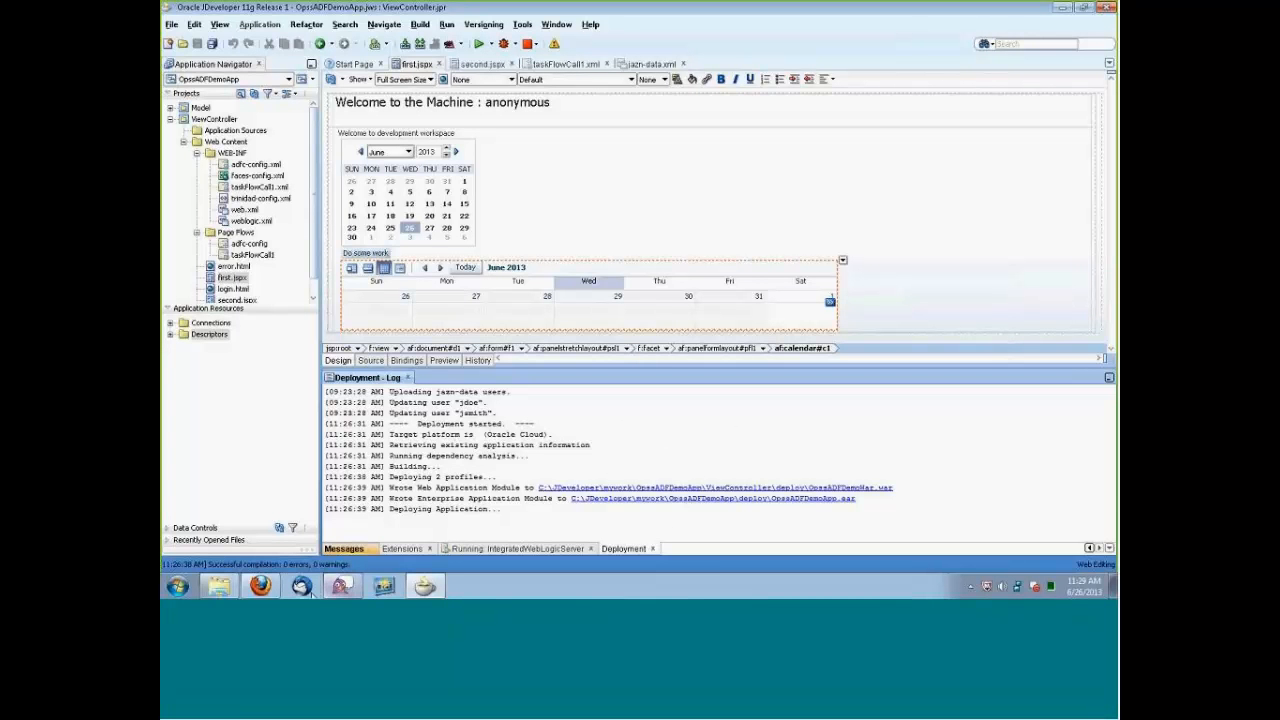
{"action": "left_click", "coordinate": [278, 584]}
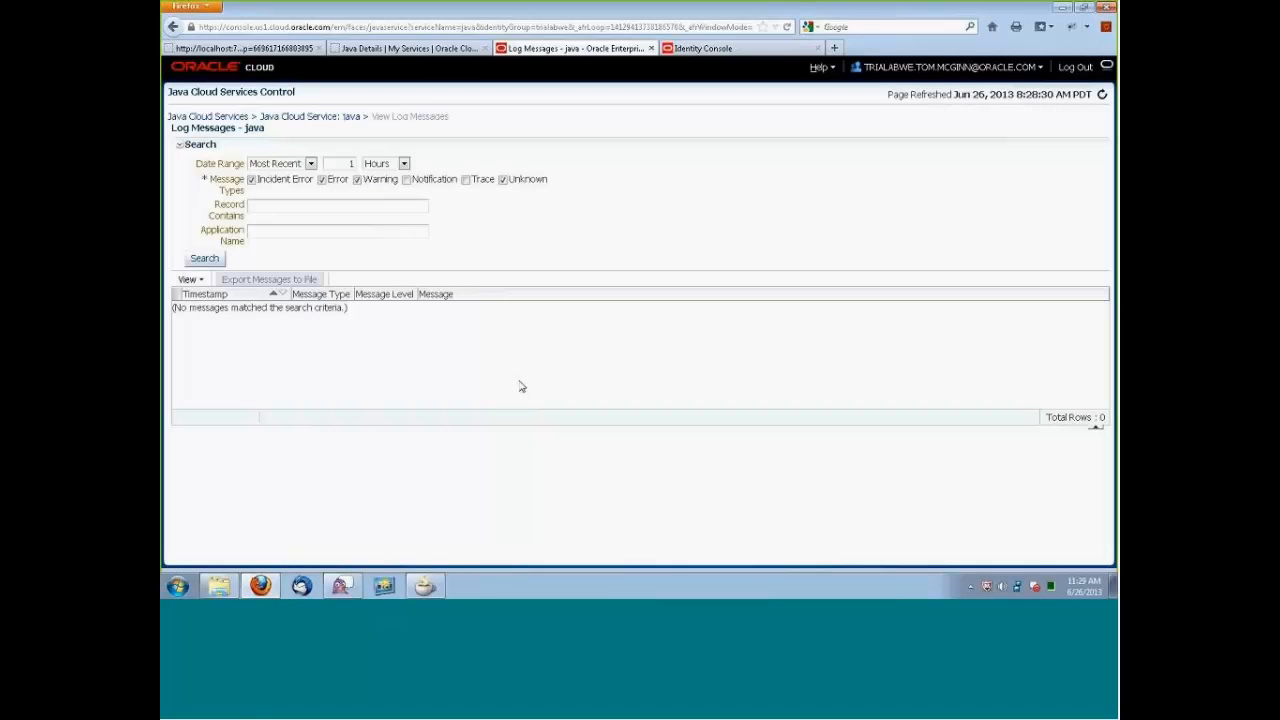
Return to the java service's overview, refresh it, and check the application list and the job list for OpssADFDemoApp.
{"action": "left_click", "coordinate": [336, 118]}
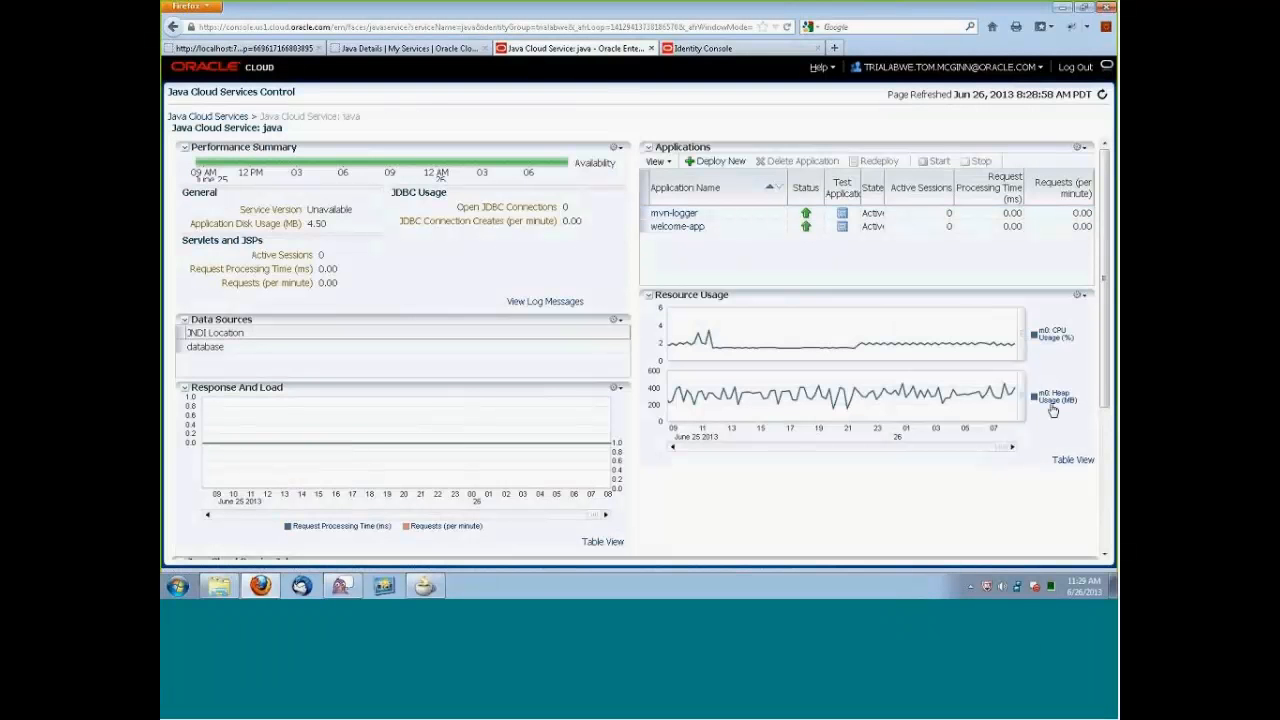
{"action": "left_click_drag", "start_coordinate": [1105, 288], "coordinate": [1105, 427]}
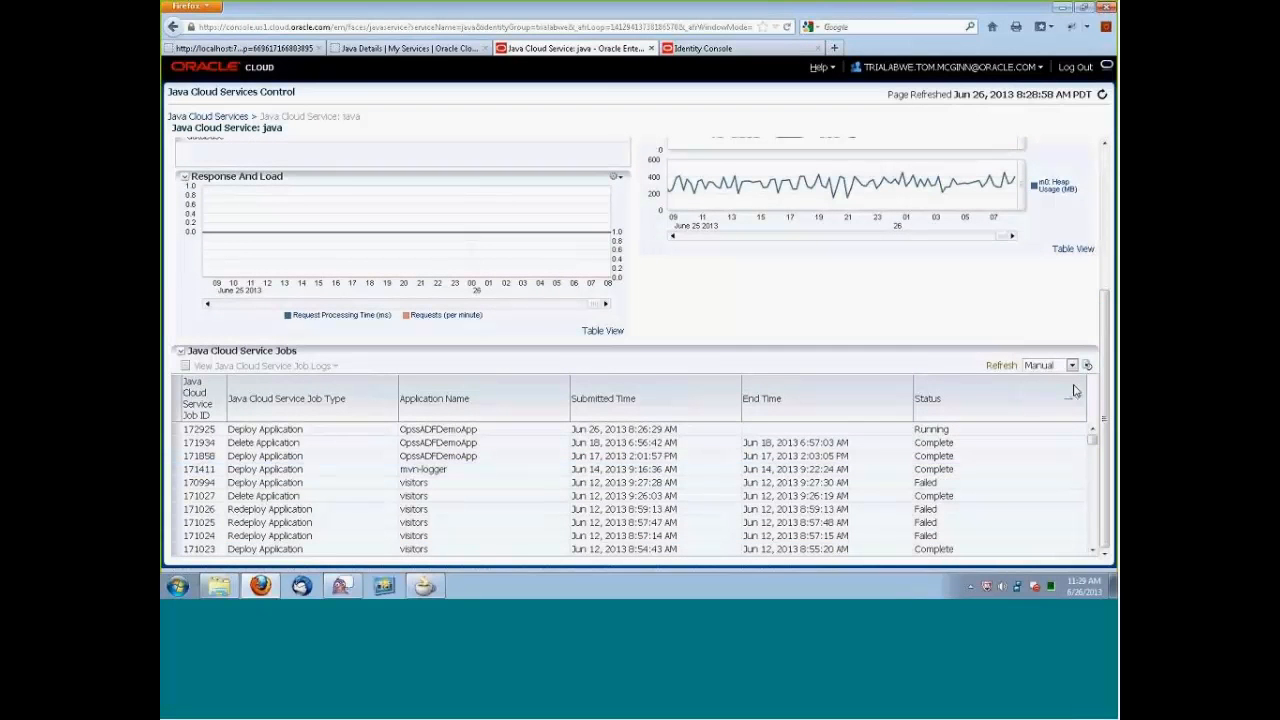
{"action": "left_click", "coordinate": [1100, 95]}
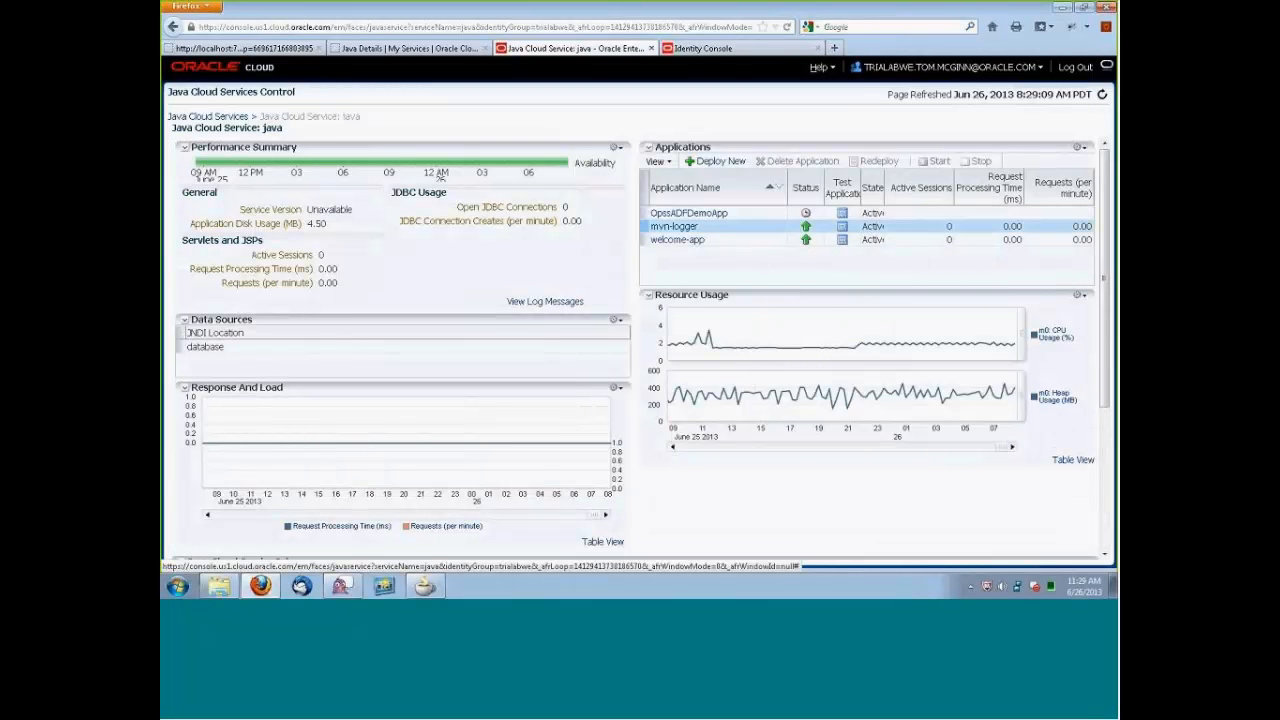
{"action": "scroll", "coordinate": [1097, 385], "scroll_direction": "down", "scroll_amount": 5}
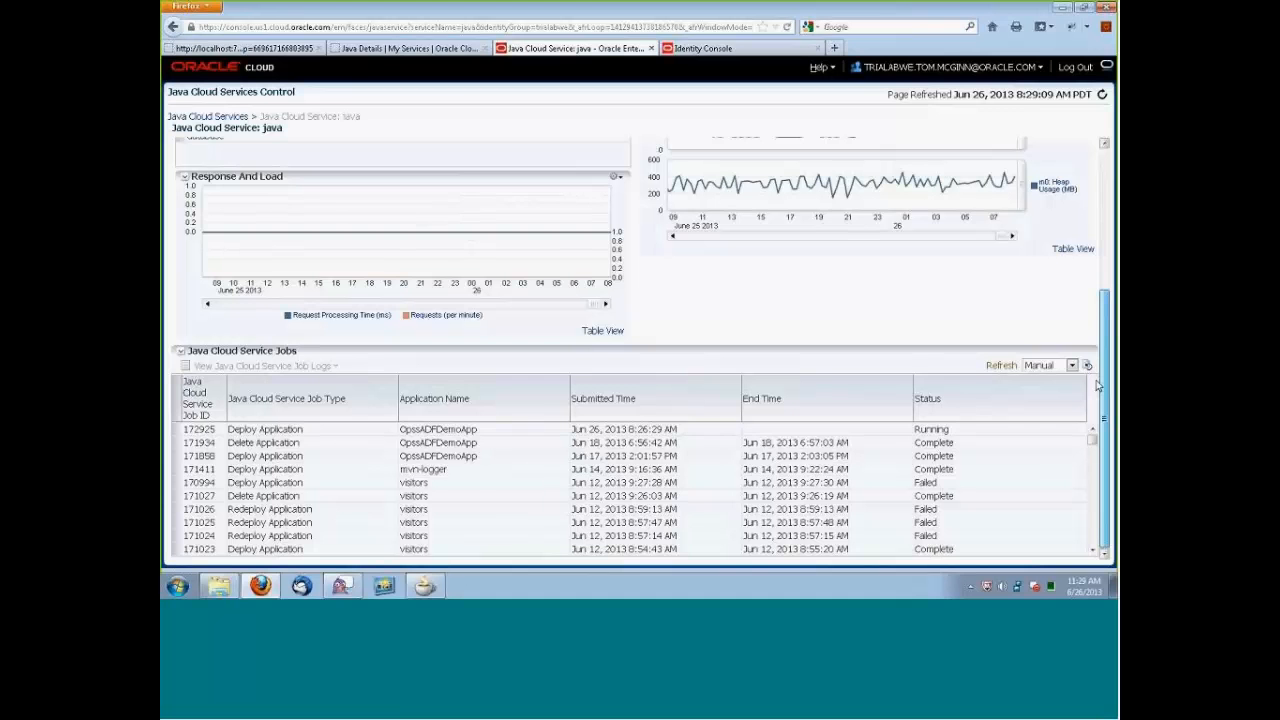
{"action": "left_click_drag", "start_coordinate": [1100, 376], "coordinate": [1107, 195]}
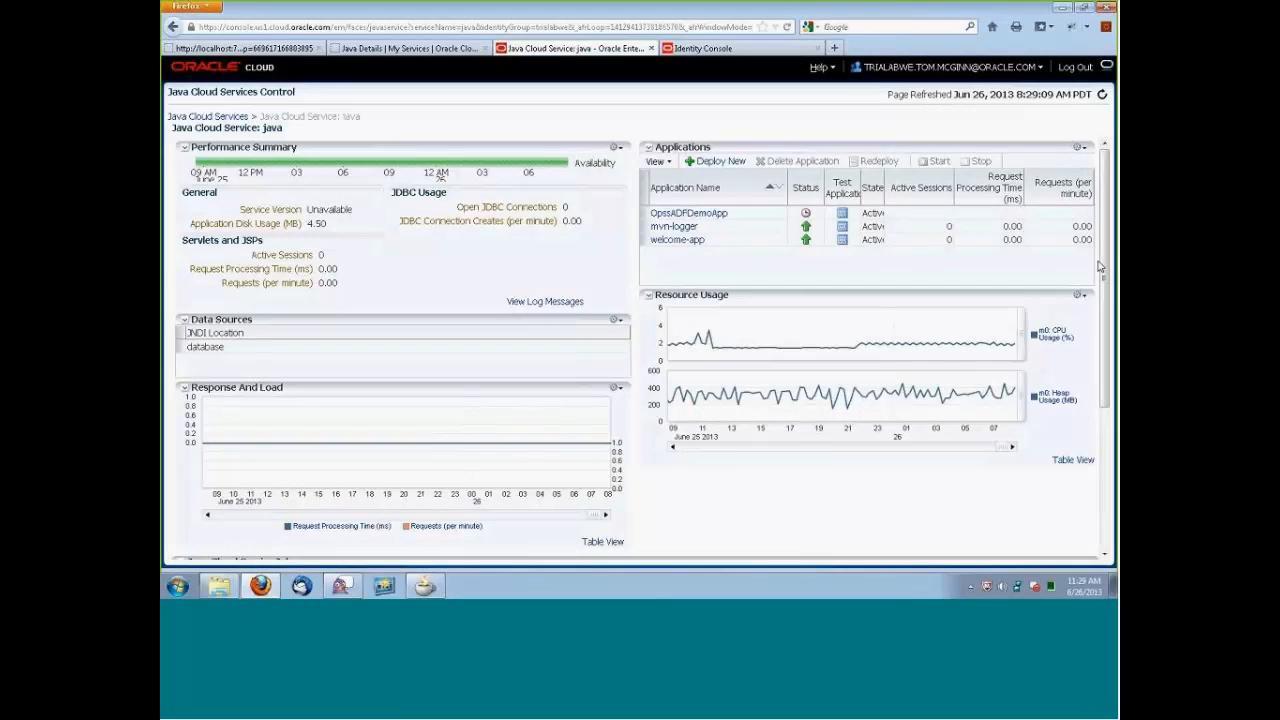
{"action": "scroll", "coordinate": [1107, 300], "scroll_direction": "down", "scroll_amount": 5}
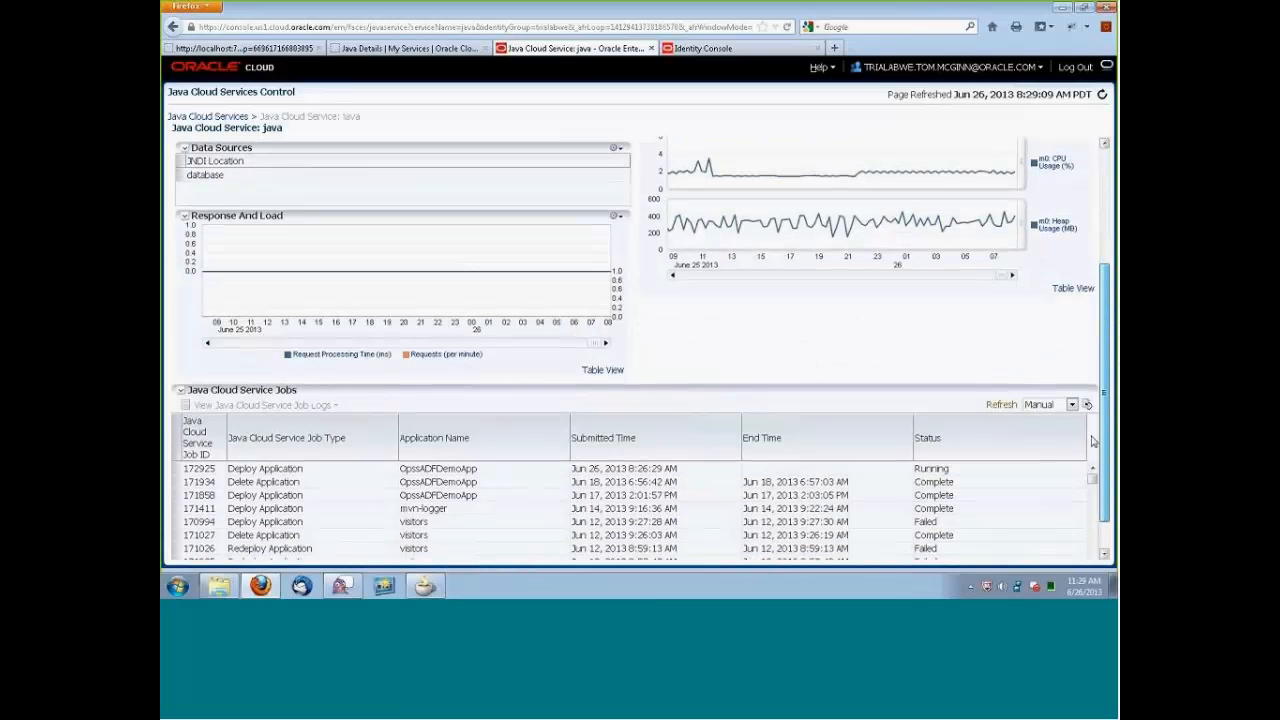
{"action": "scroll", "coordinate": [1098, 385], "scroll_direction": "up", "scroll_amount": 5}
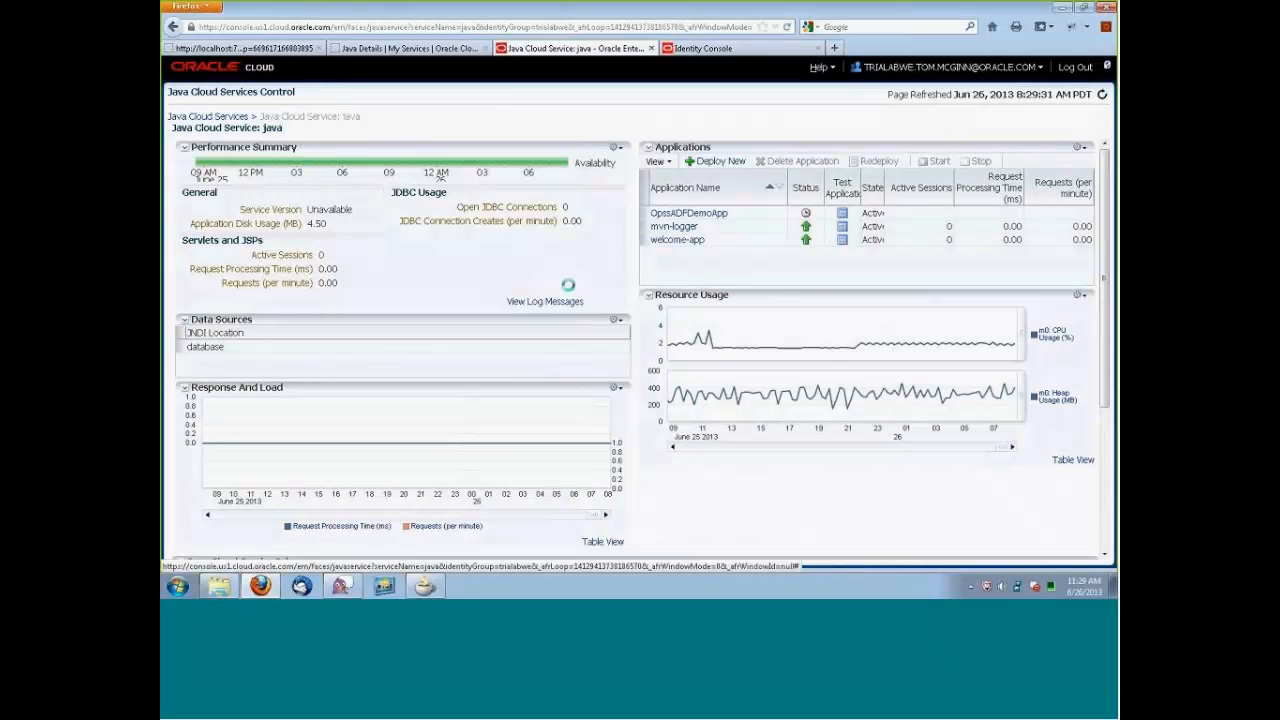
Open the OpssADFDemoApp application details, launch its application URL, and follow Start Here to the login page.
{"action": "left_click", "coordinate": [704, 220]}
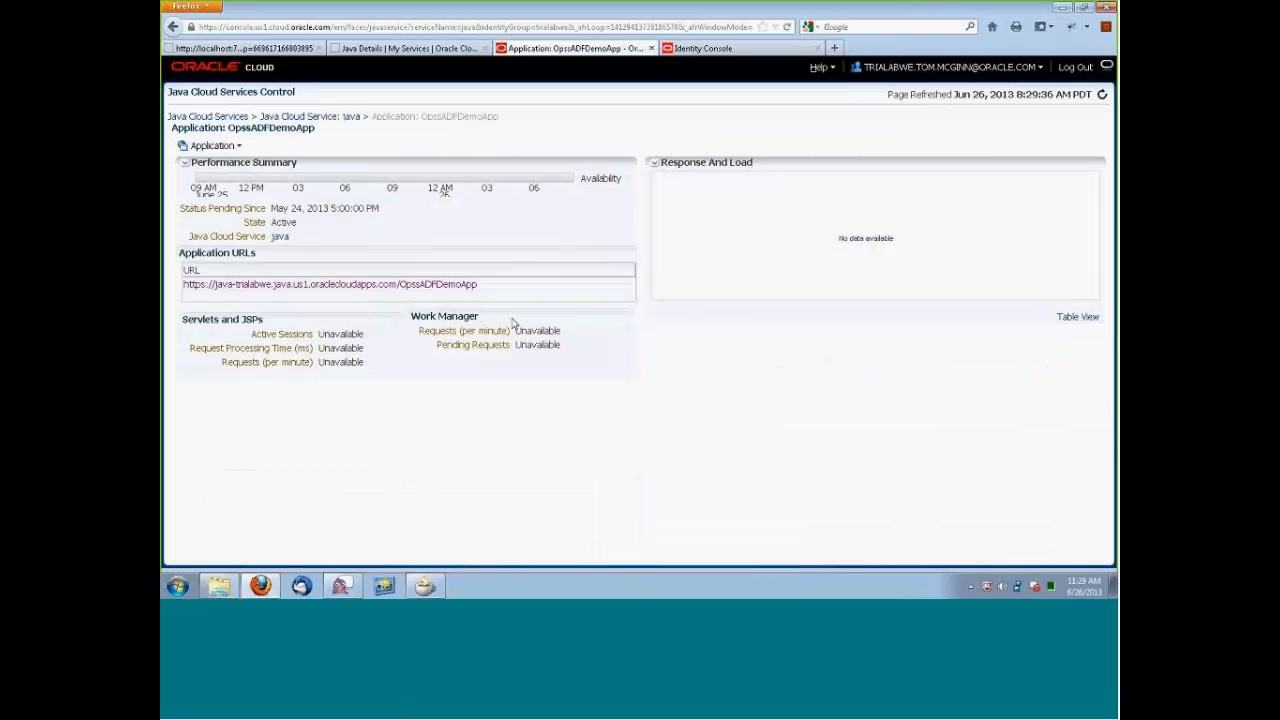
{"action": "left_click", "coordinate": [330, 286]}
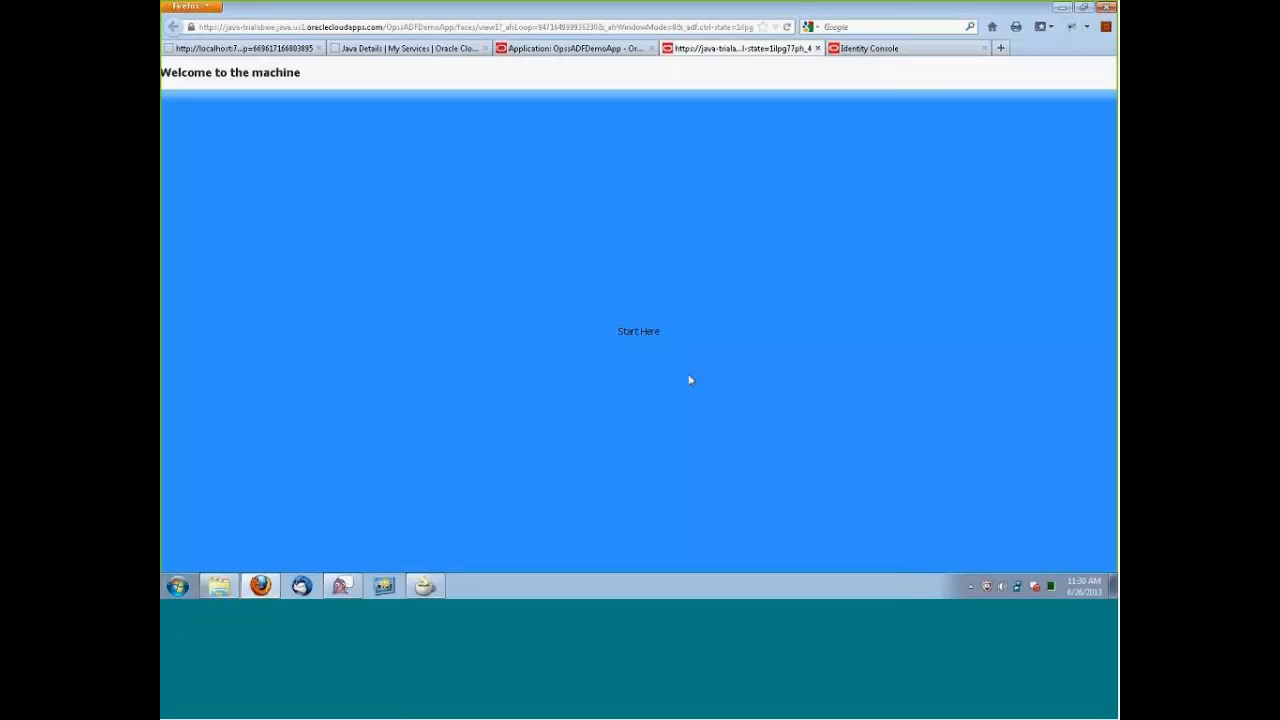
{"action": "left_click", "coordinate": [646, 332]}
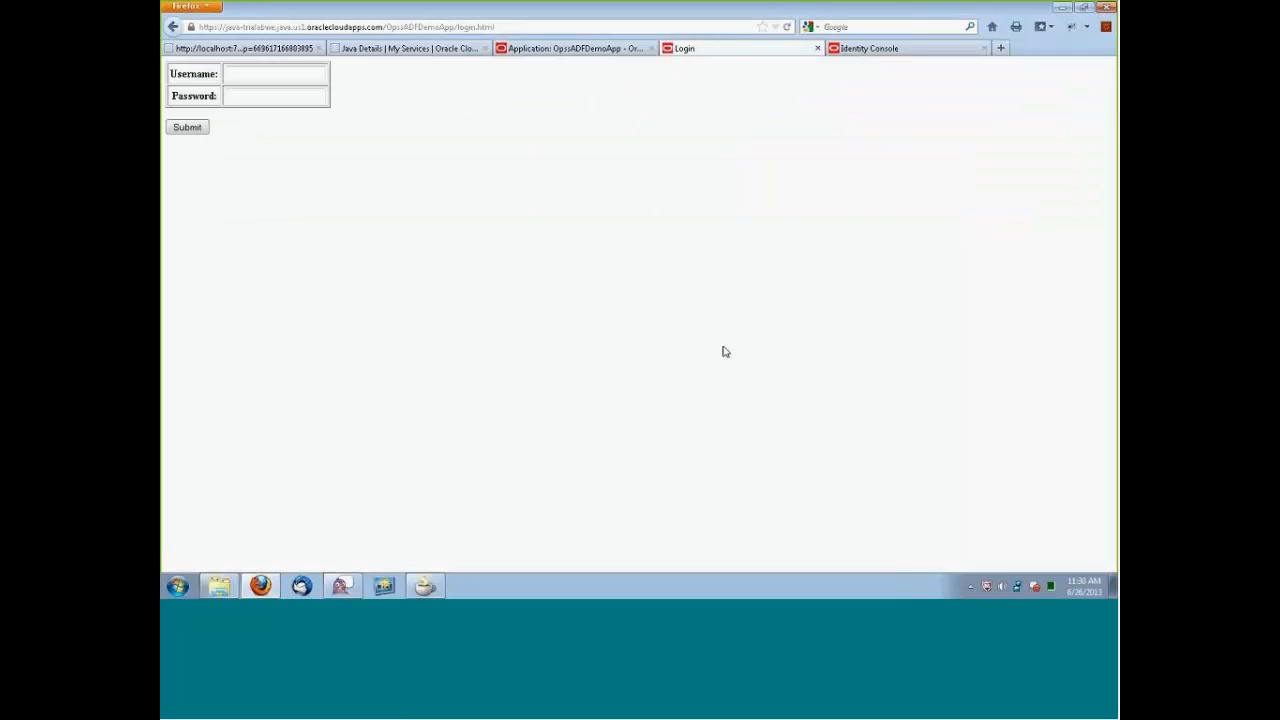
Log in with the test user's username prefixed with the identity domain "trialabwe." and enter the account password.
{"action": "left_click", "coordinate": [280, 77]}
{"action": "type", "text": "jsm"}
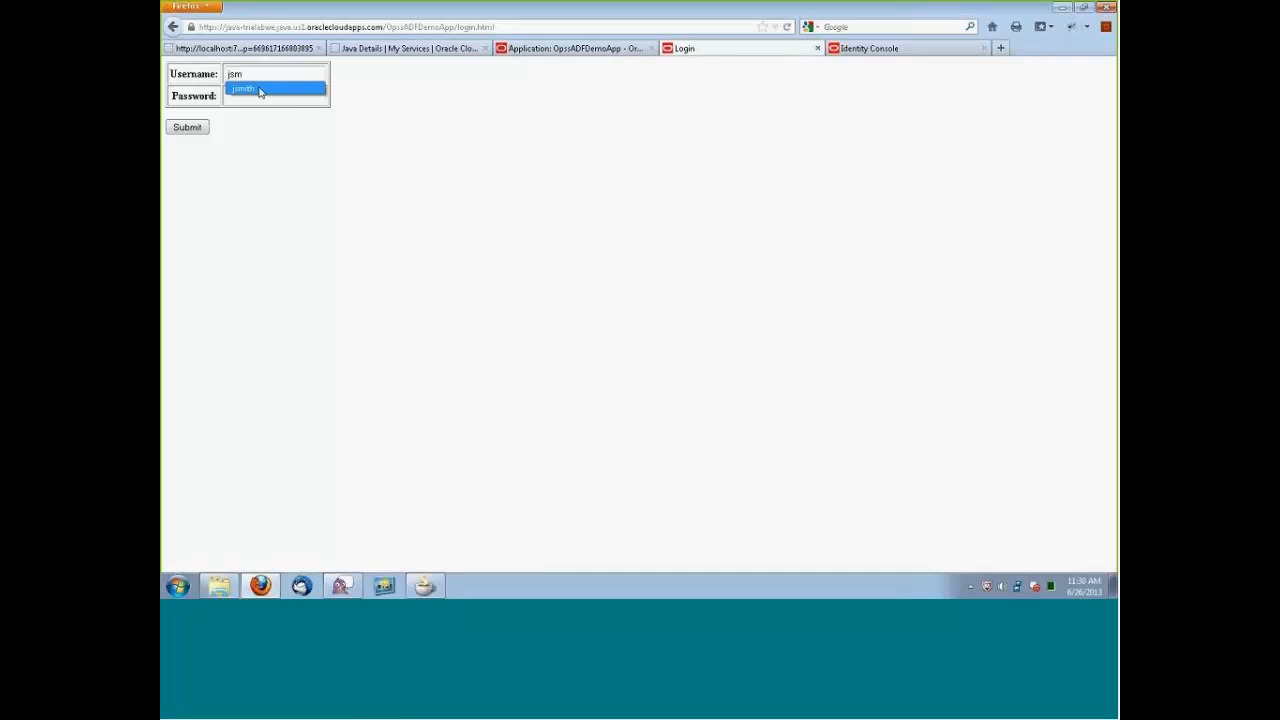
{"action": "left_click", "coordinate": [260, 90]}
{"action": "left_click", "coordinate": [257, 97]}
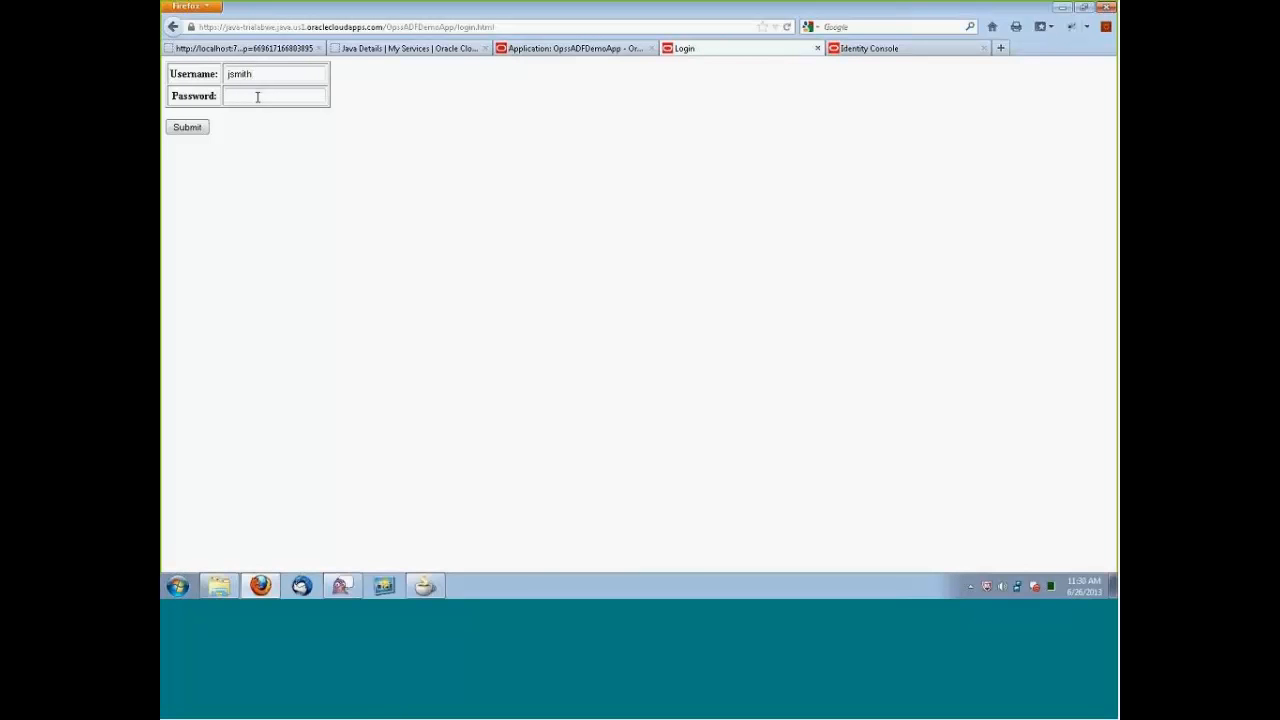
{"action": "left_click", "coordinate": [229, 74]}
{"action": "type", "text": "trialabwe."}
{"action": "left_click", "coordinate": [258, 95]}
{"action": "type", "text": "*********"}
{"action": "left_click", "coordinate": [194, 129]}
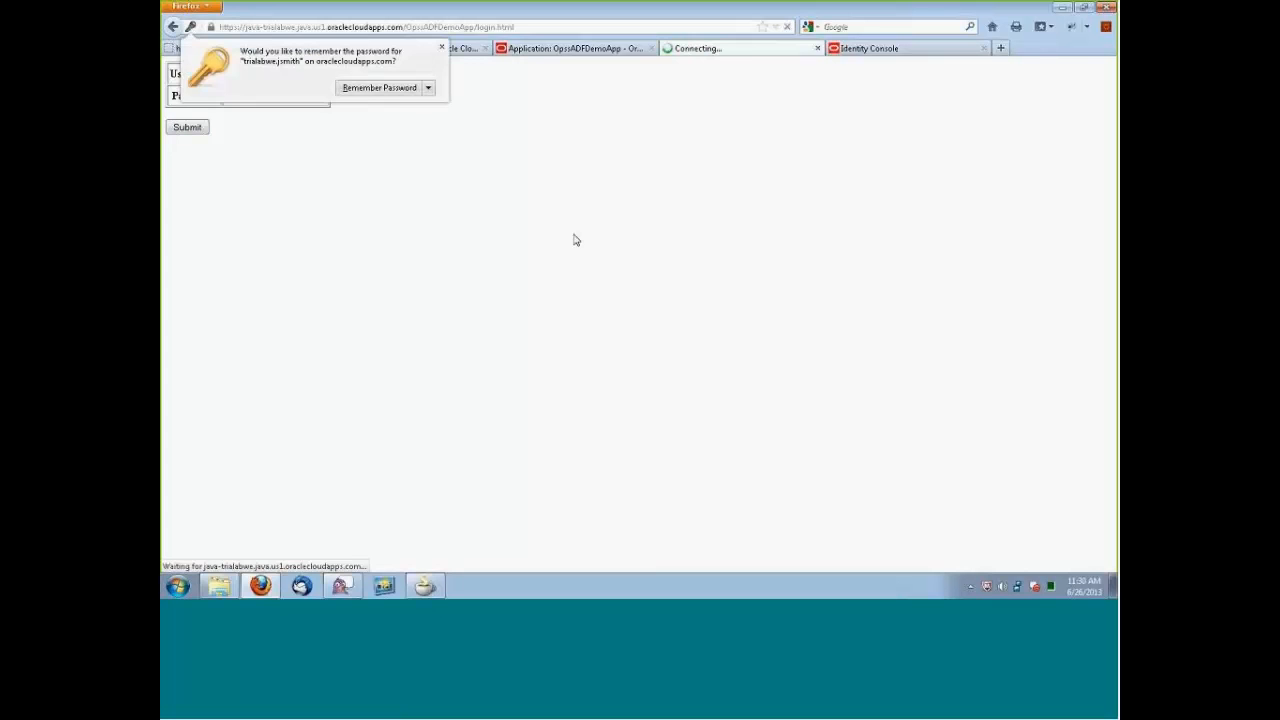
Dismiss the browser's offer to remember the password and run Do some work on the application's first page.
{"action": "left_click", "coordinate": [442, 48]}
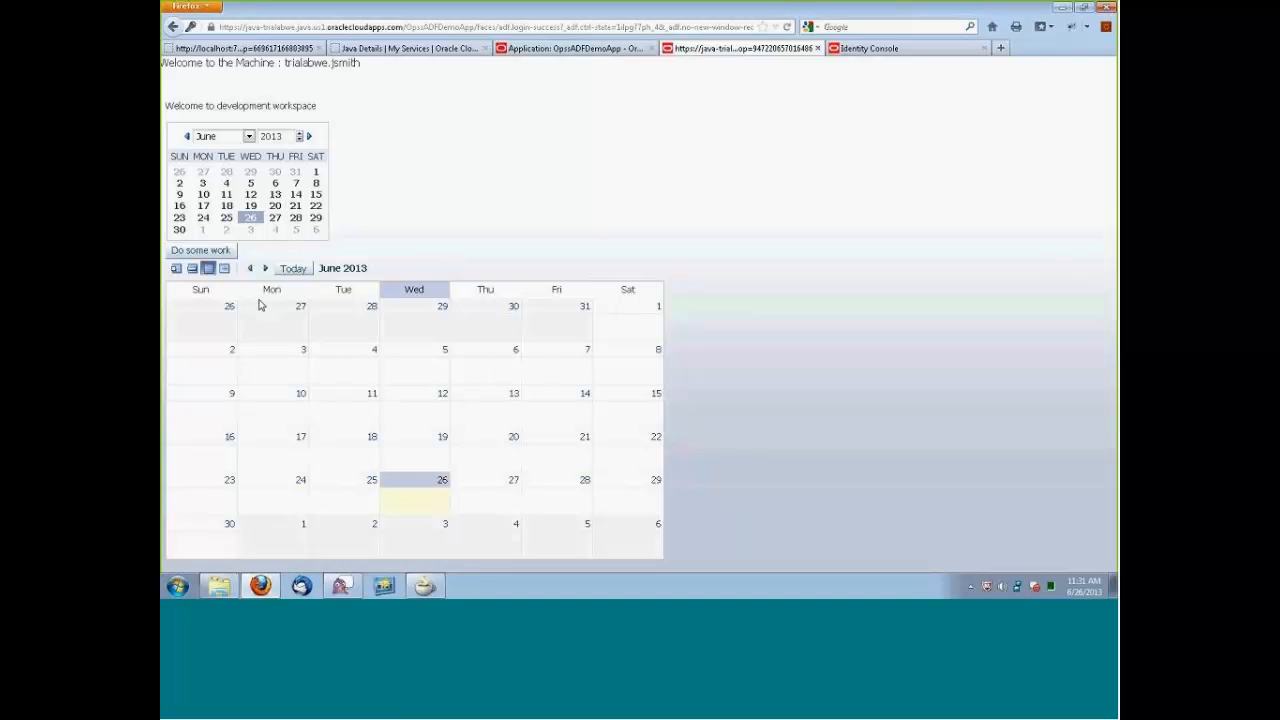
{"action": "left_click", "coordinate": [213, 257]}
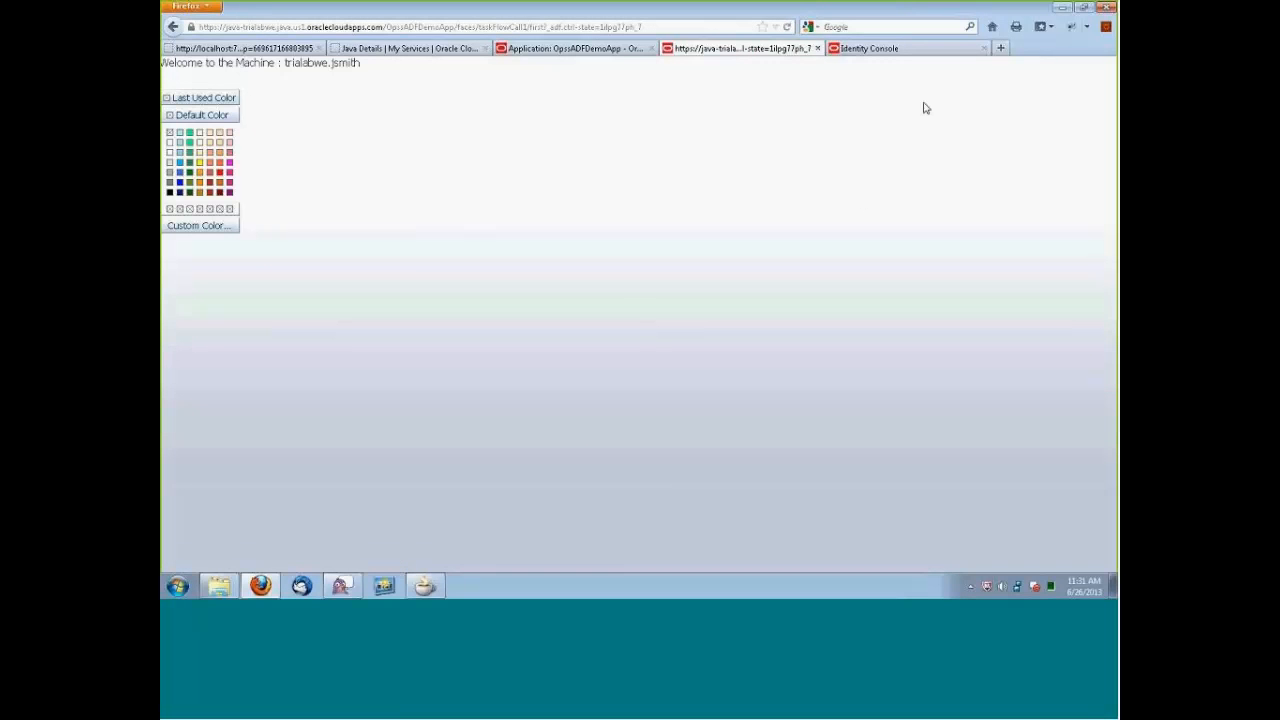
Open a new browser tab, copy the OpssADFDemoApp URL from JDeveloper's deployment log, and return to the new tab in Firefox.
{"action": "left_click", "coordinate": [1000, 50]}
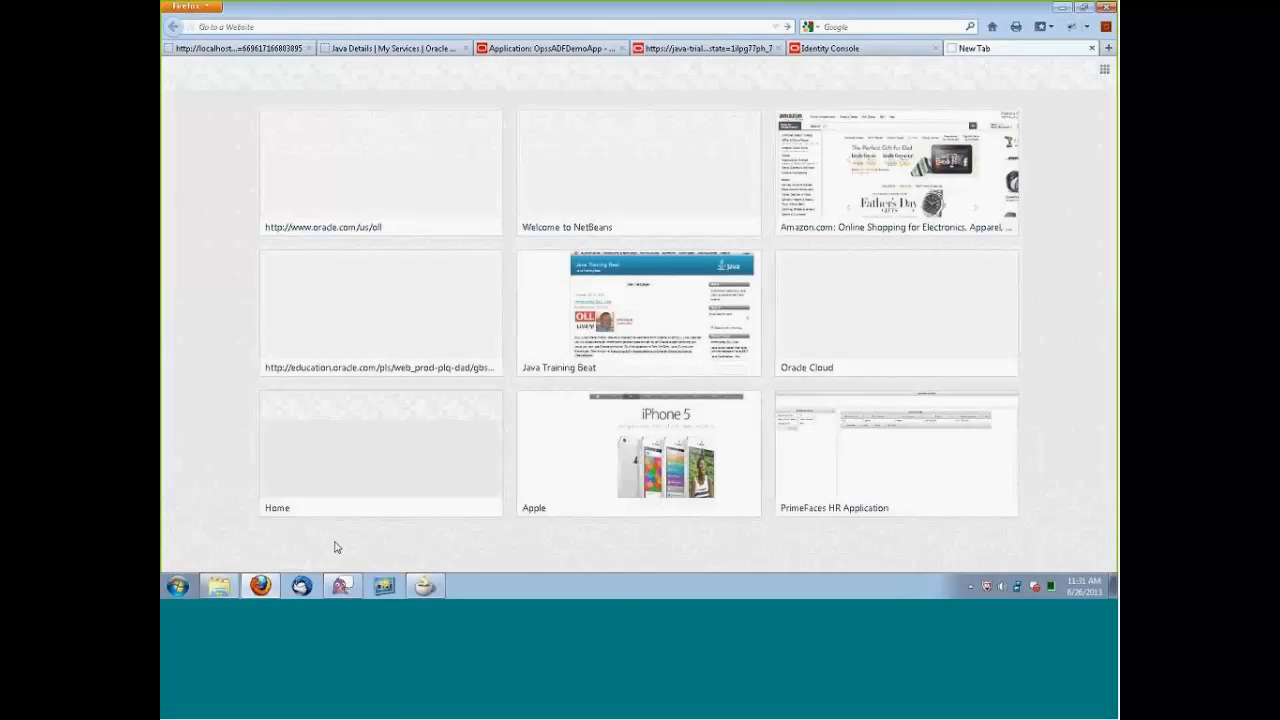
{"action": "left_click", "coordinate": [425, 586]}
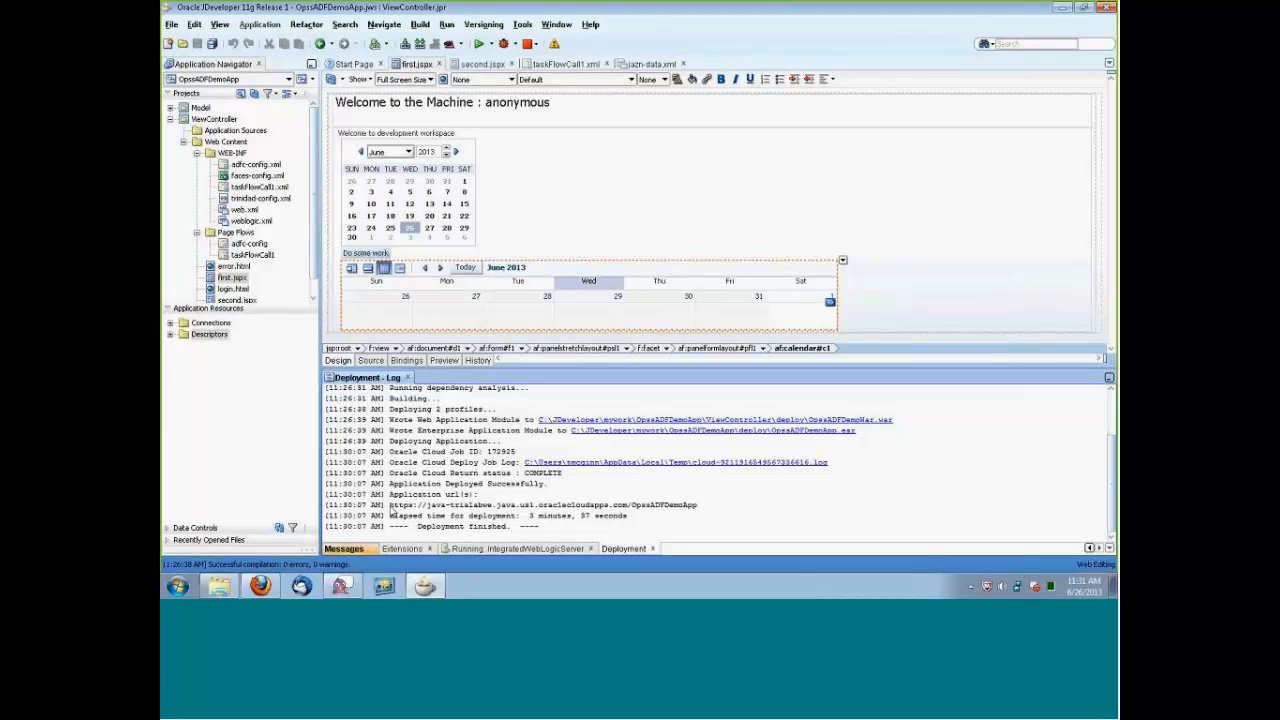
{"action": "left_click_drag", "start_coordinate": [391, 511], "coordinate": [704, 516]}
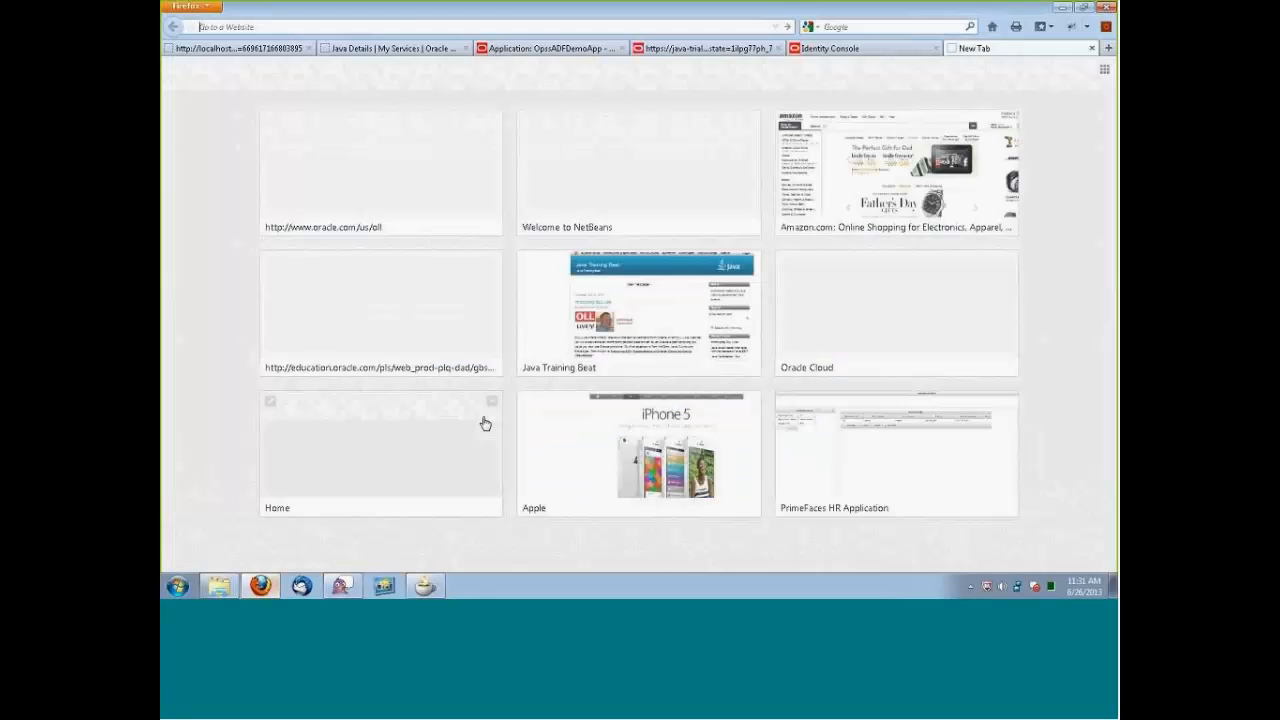
{"action": "left_click", "coordinate": [260, 586]}
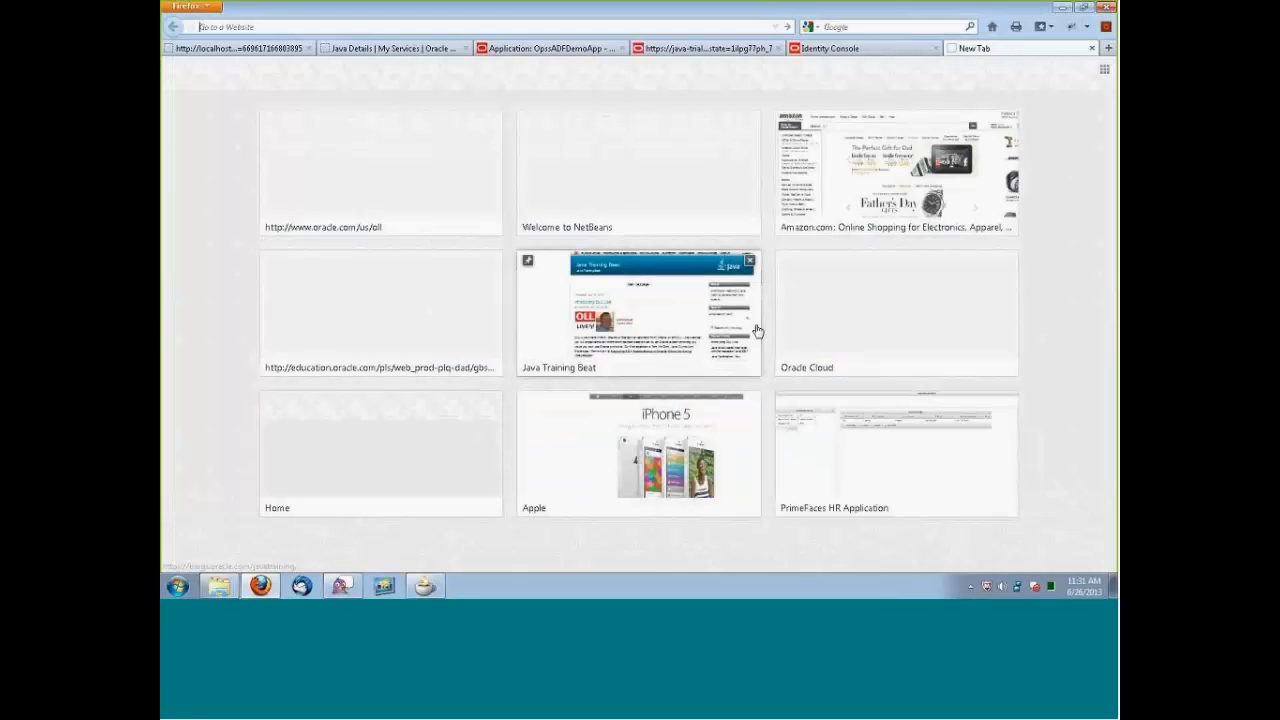